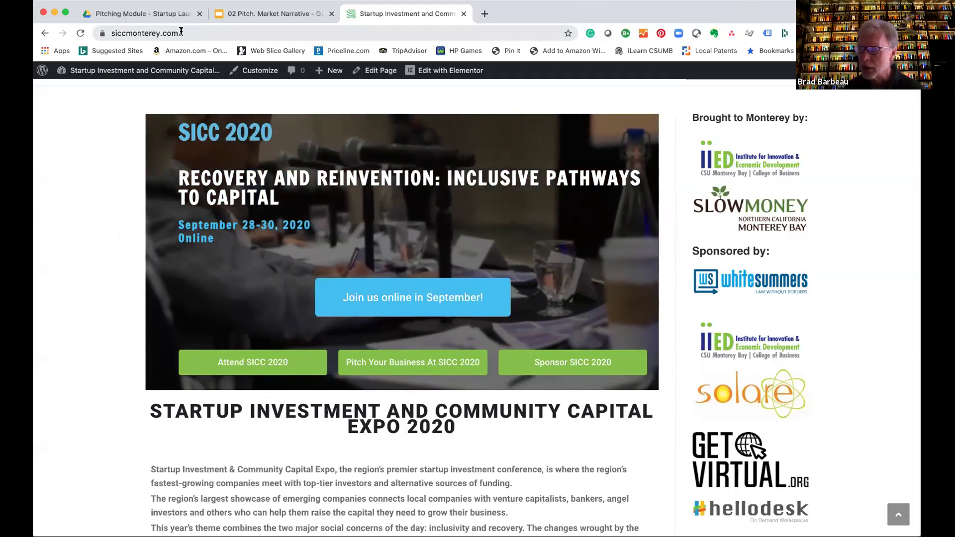
Open the site's wp-admin dashboard by appending /wp to the homepage address.
click(181, 33)
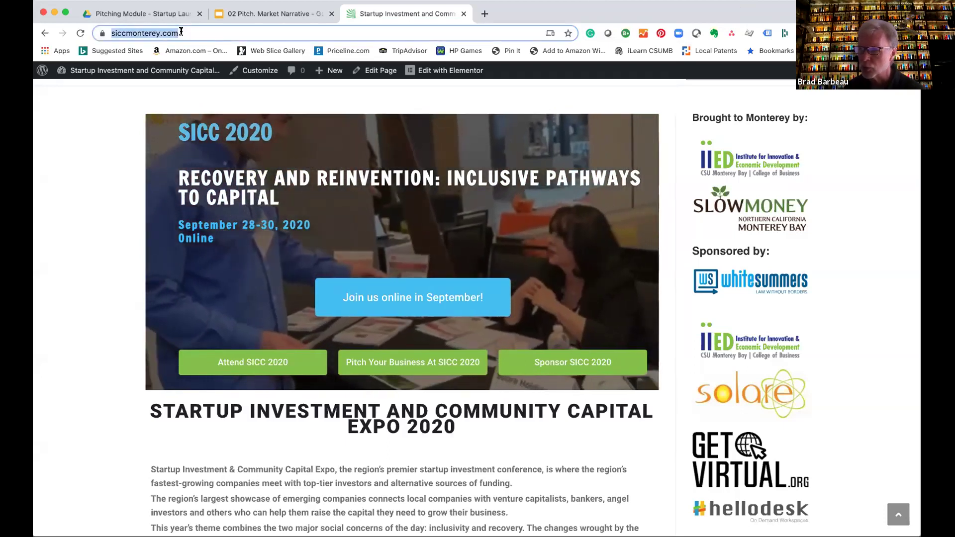
click(181, 31)
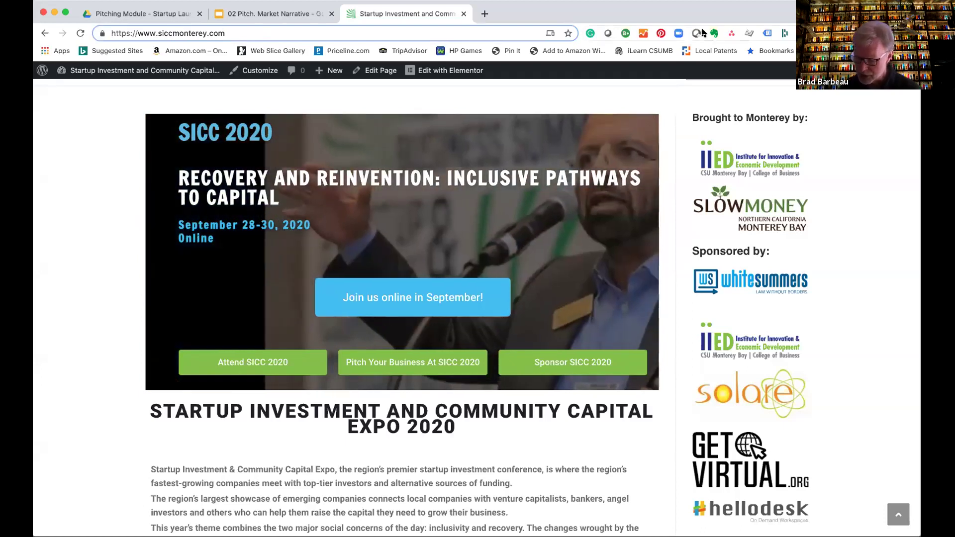
text(/)
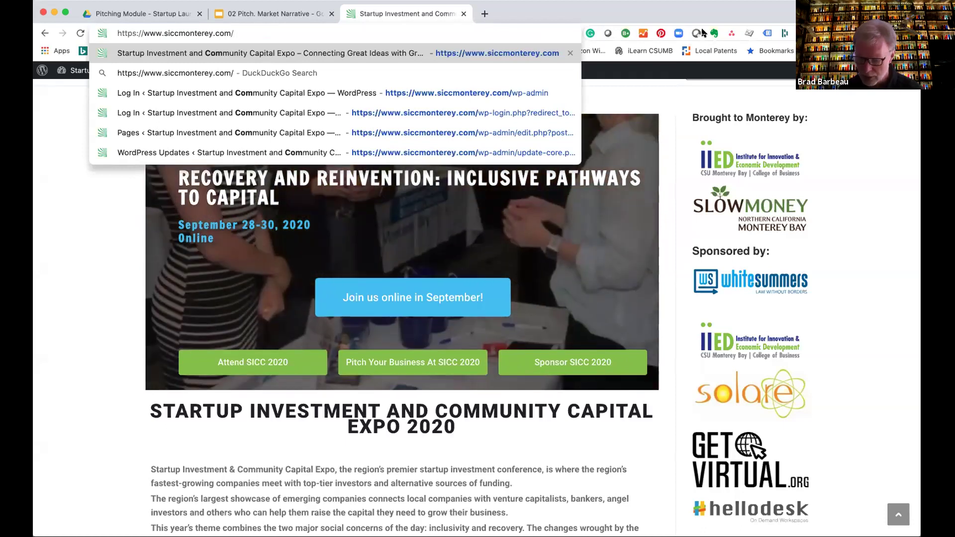
text(wp)
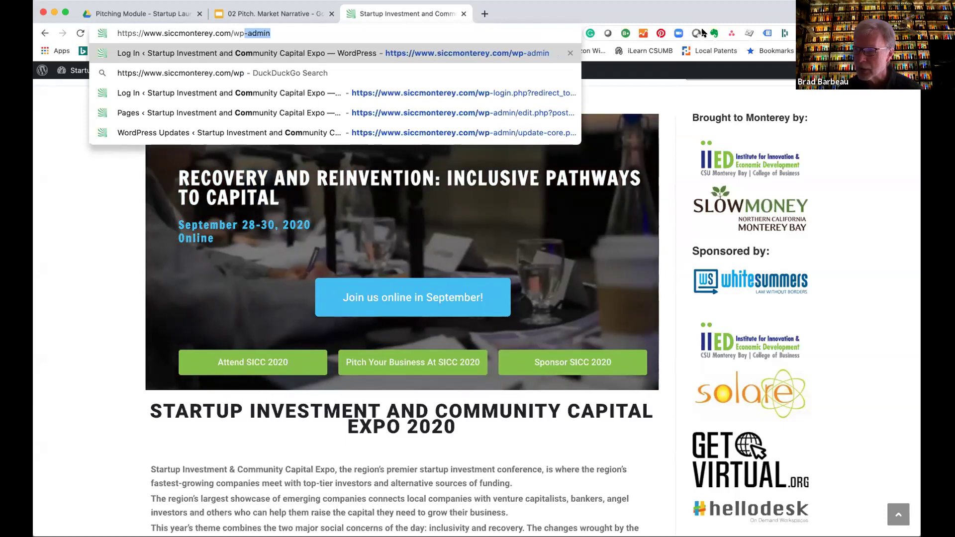
key(Return)
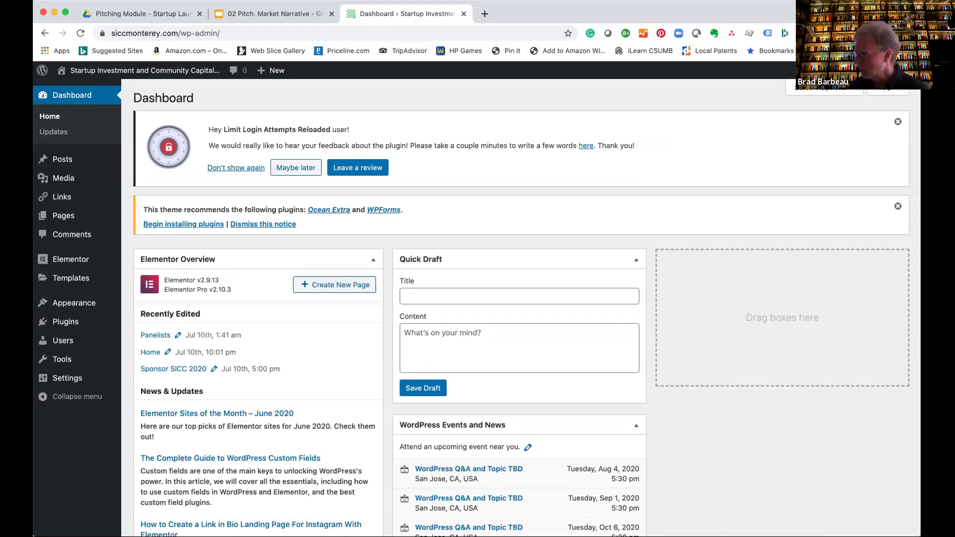
click(887, 131)
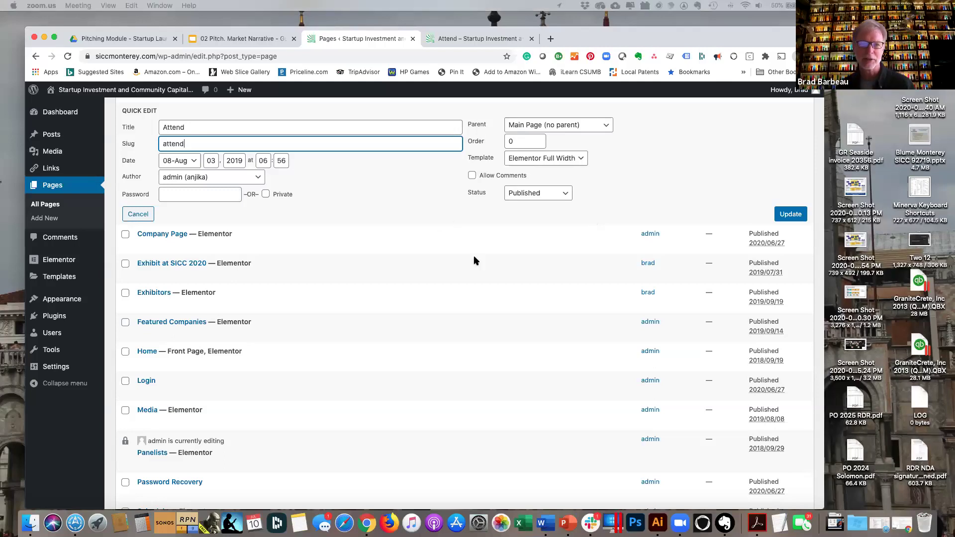
Reopen Quick Edit on Attend to check its title and slug, then view the live /attend/ page.
mouse_move(637, 30)
mouse_down()
mouse_move(671, 20)
mouse_move(650, 77)
mouse_move(645, 18)
mouse_move(645, 29)
mouse_up()
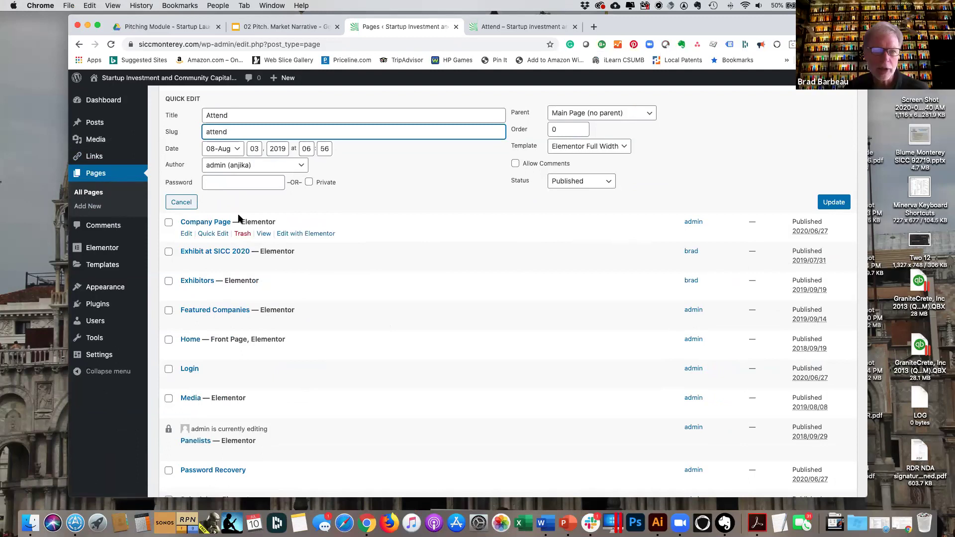
scroll(239, 218, up, 2)
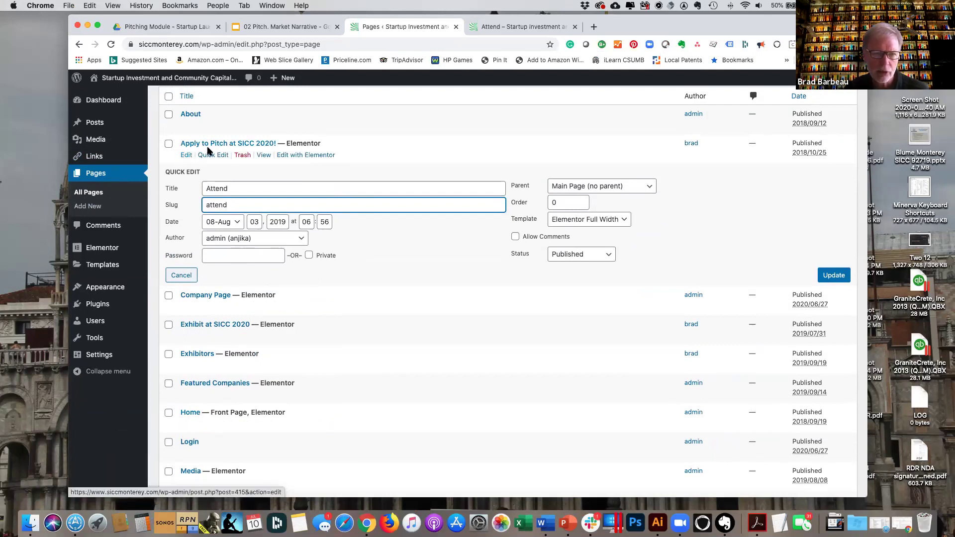
click(181, 275)
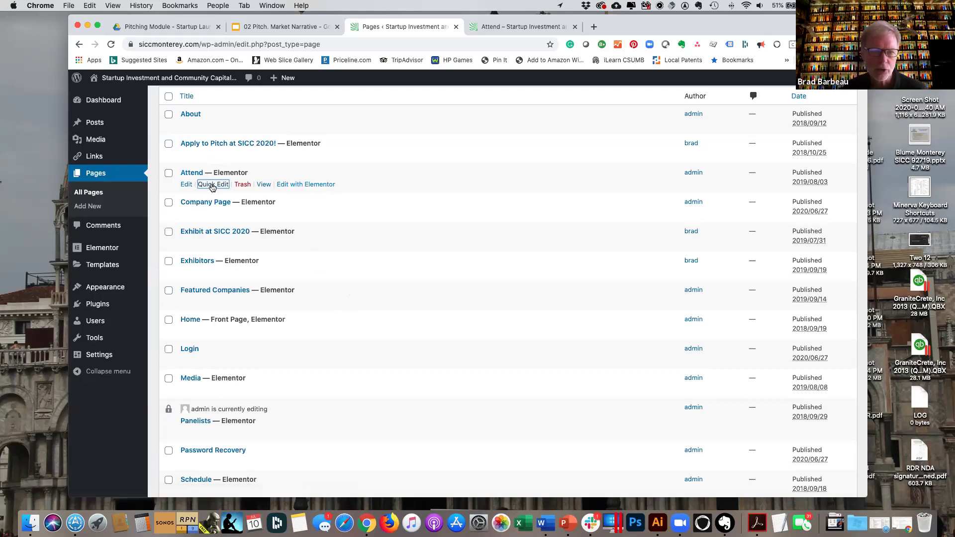
click(212, 188)
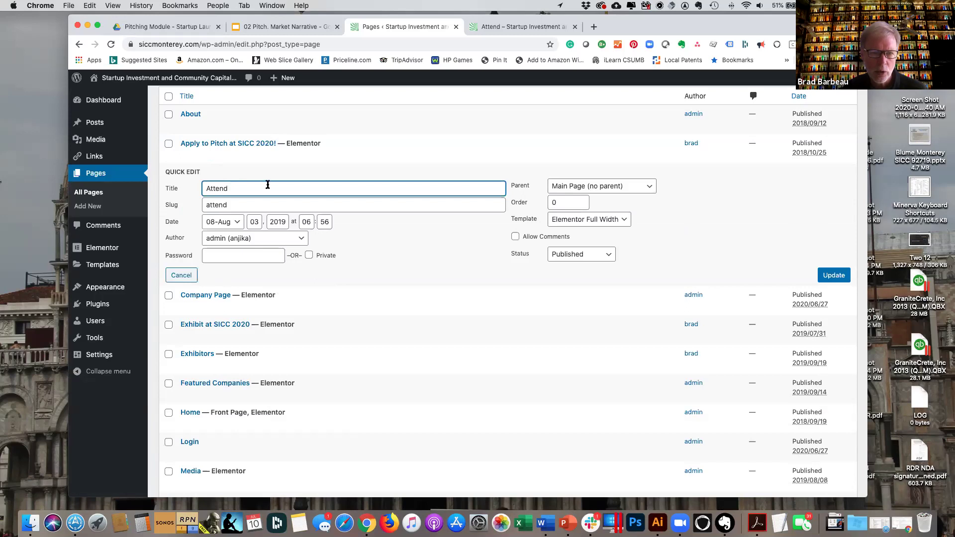
double_click(212, 187)
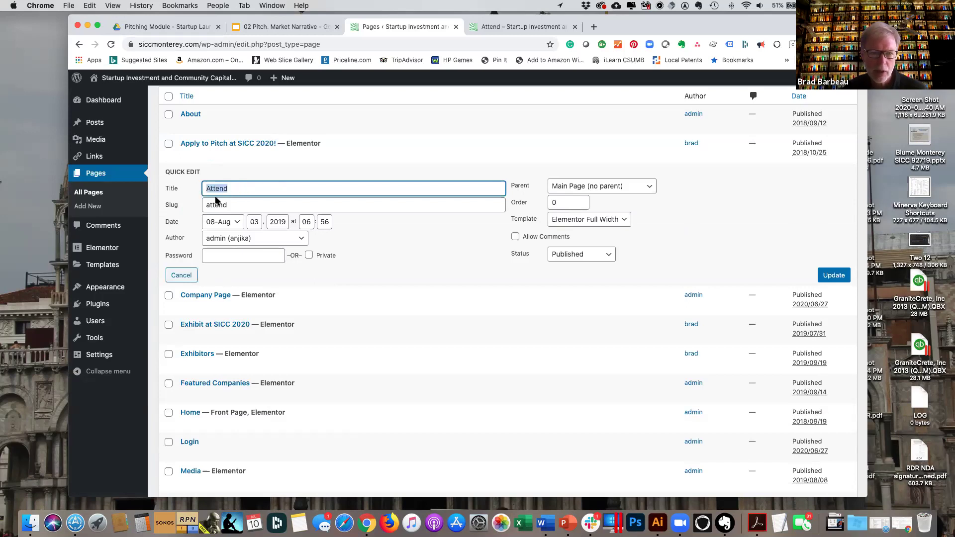
double_click(244, 205)
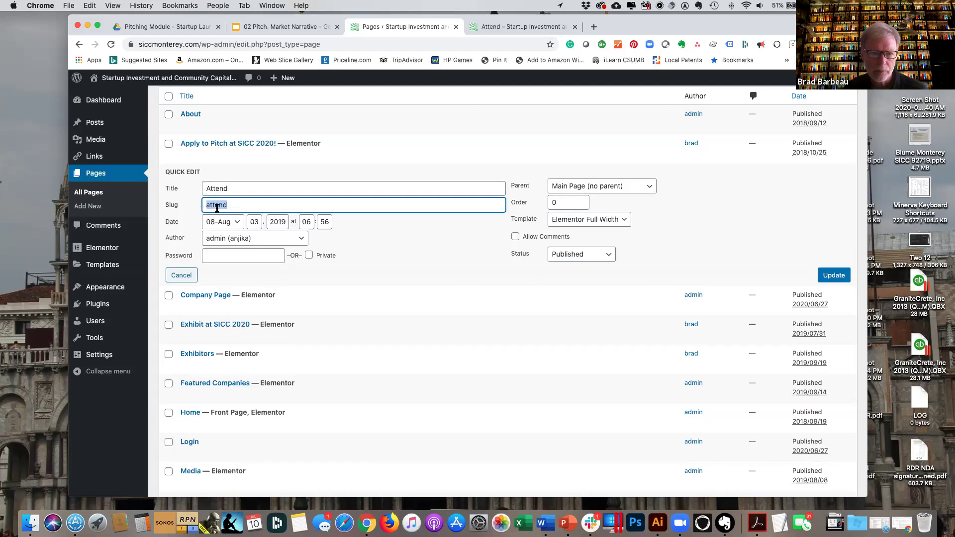
click(524, 30)
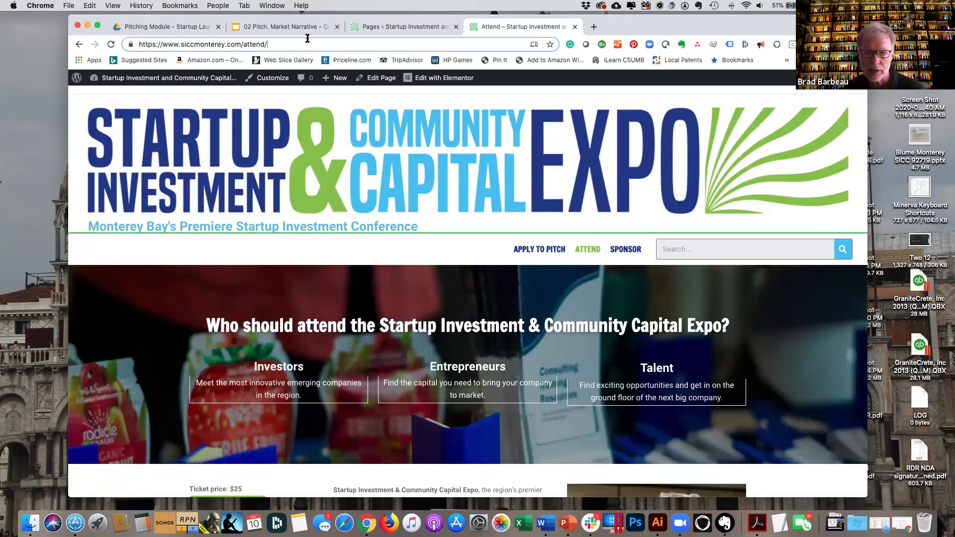
Compare the live Attend page with the Pages list, then cancel Attend's Quick Edit without saving.
click(416, 27)
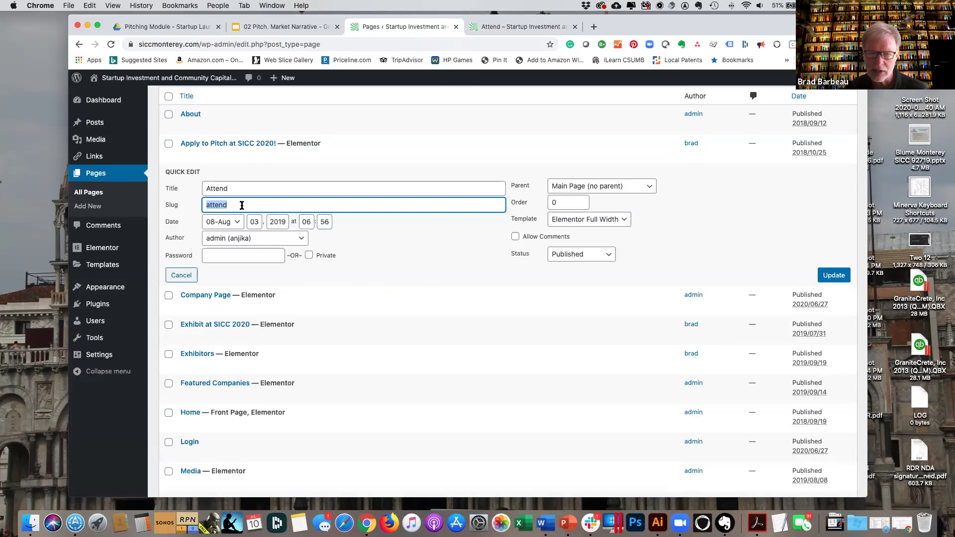
click(523, 27)
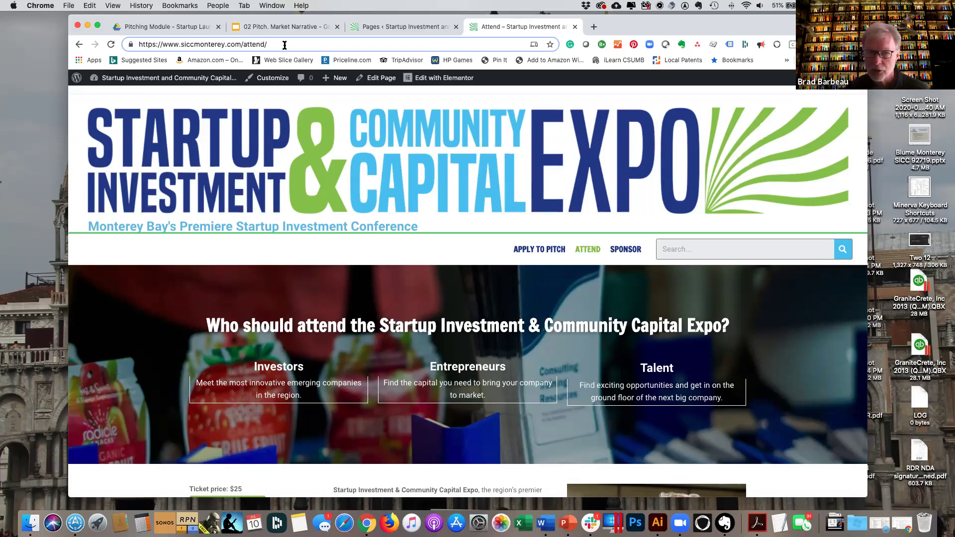
click(390, 28)
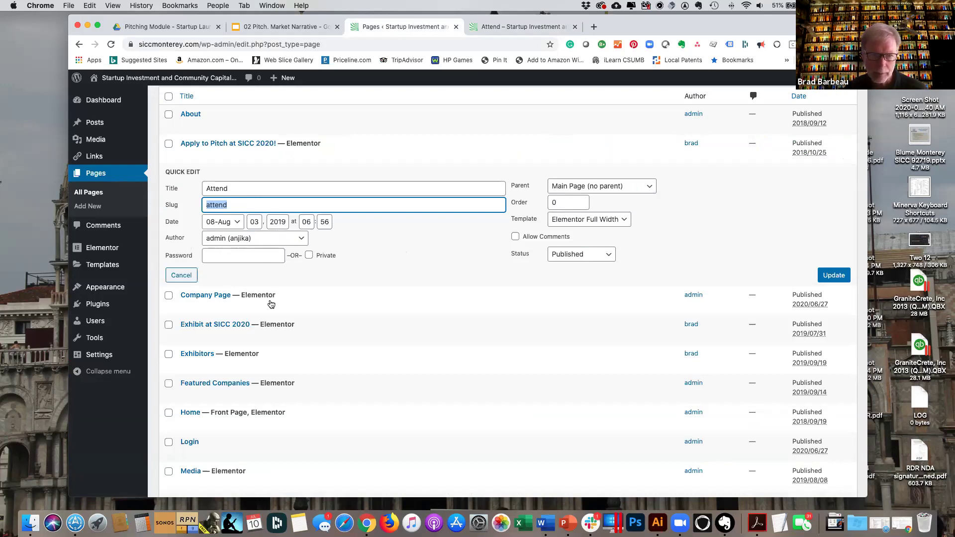
click(180, 277)
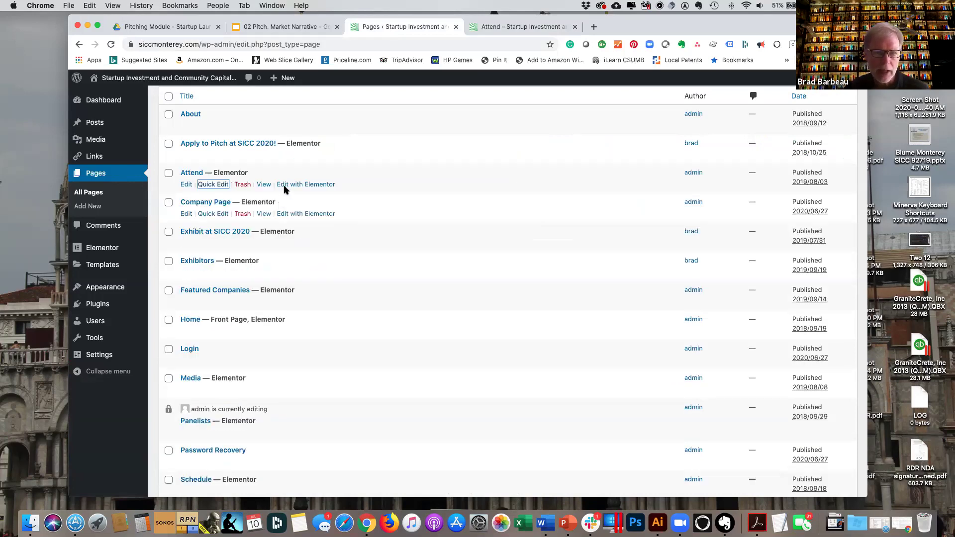
Open Attend in Elementor and select the Investors/Entrepreneurs/Talent section to show its layout.
click(311, 185)
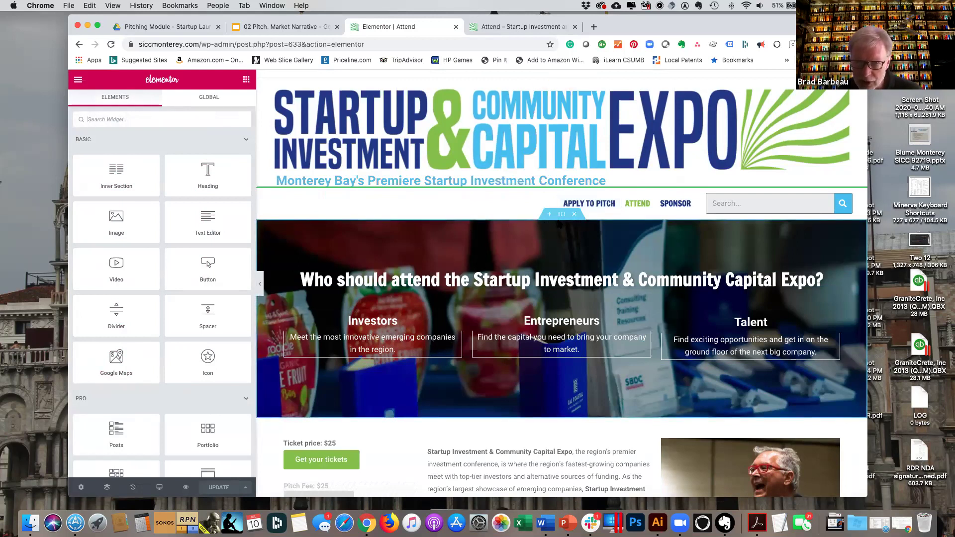
click(562, 215)
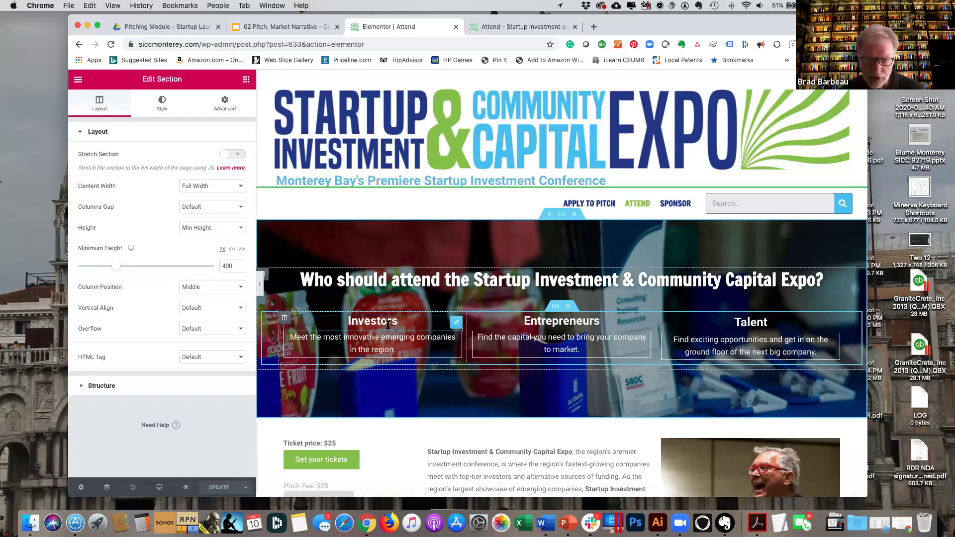
Scroll down to the Investors column and edit its description text widget.
scroll(388, 325, down, 3)
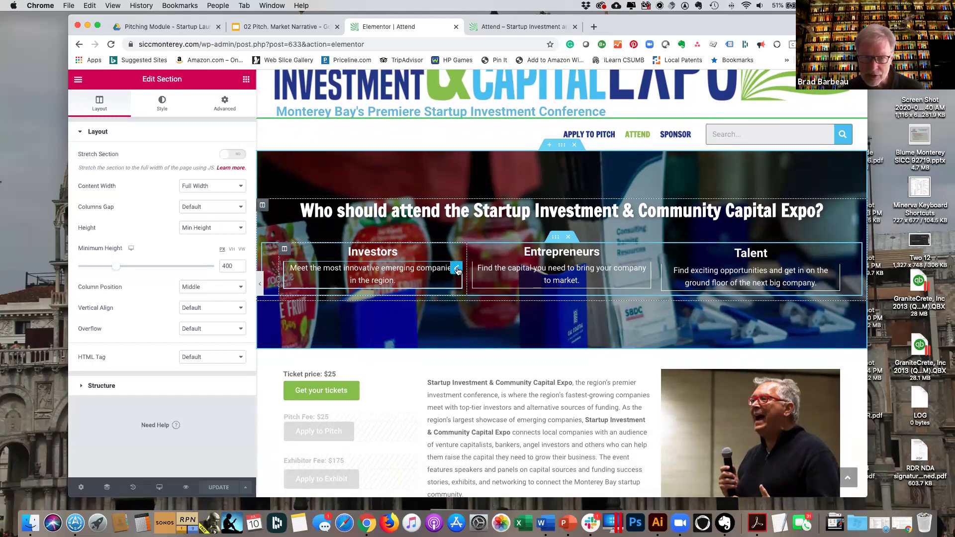
click(457, 270)
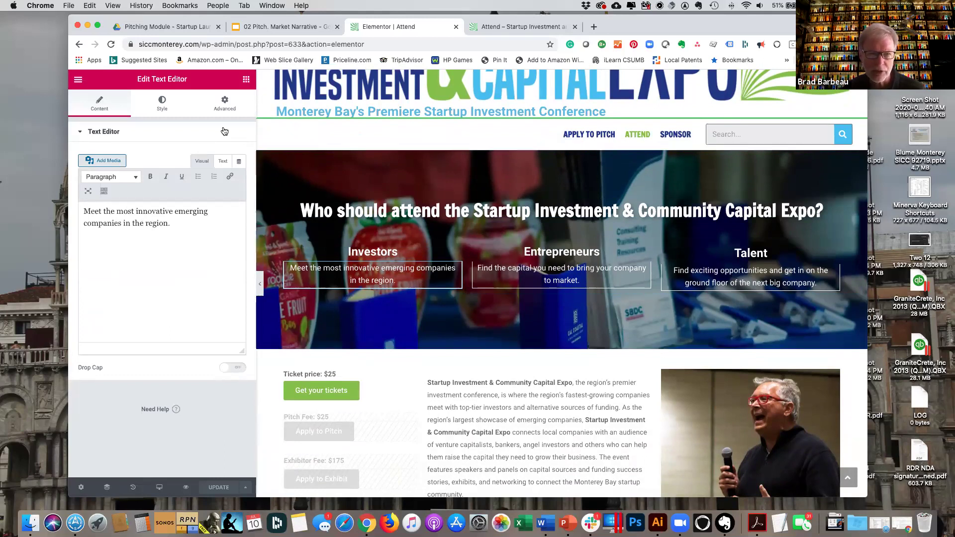
Review the Investors text typography, keeping transform and style at Default, then place the cursor before 'region'.
click(164, 102)
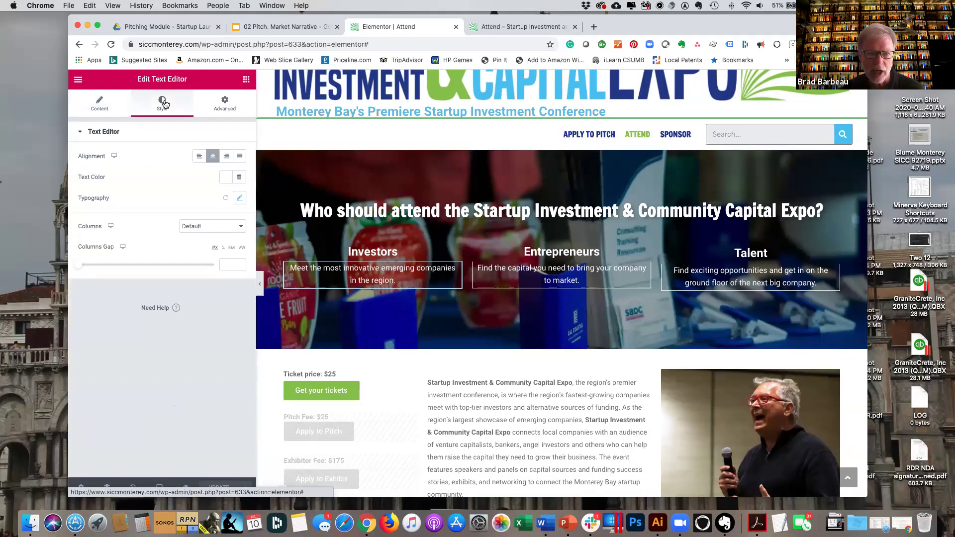
click(240, 199)
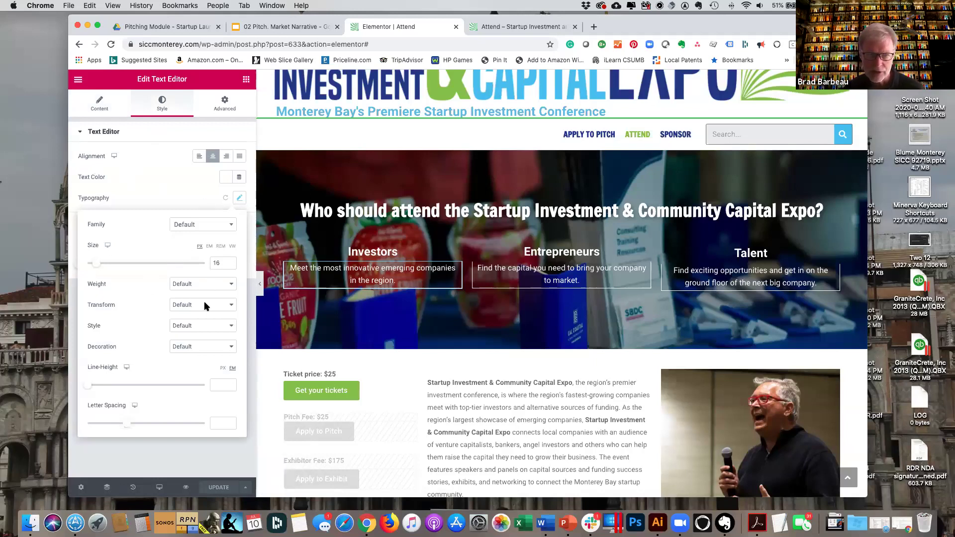
click(231, 306)
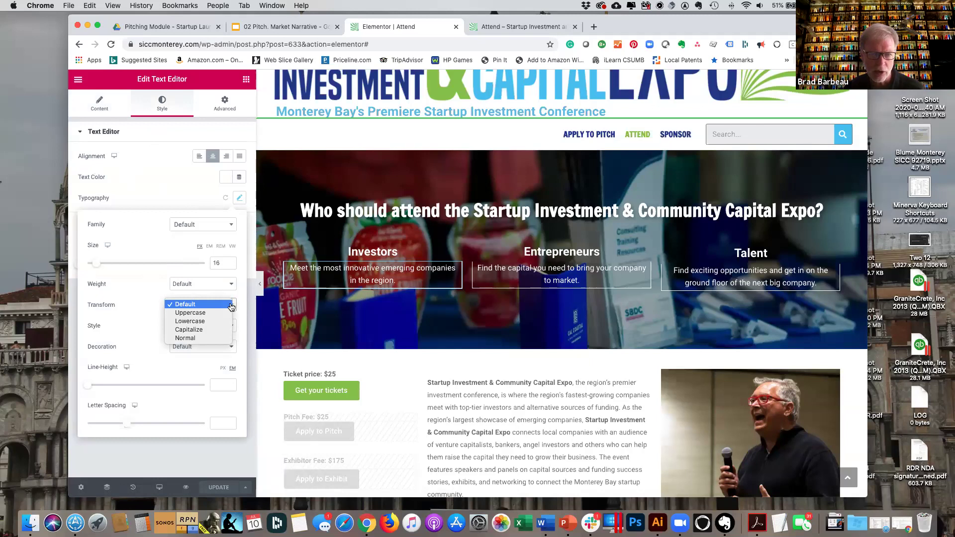
click(145, 297)
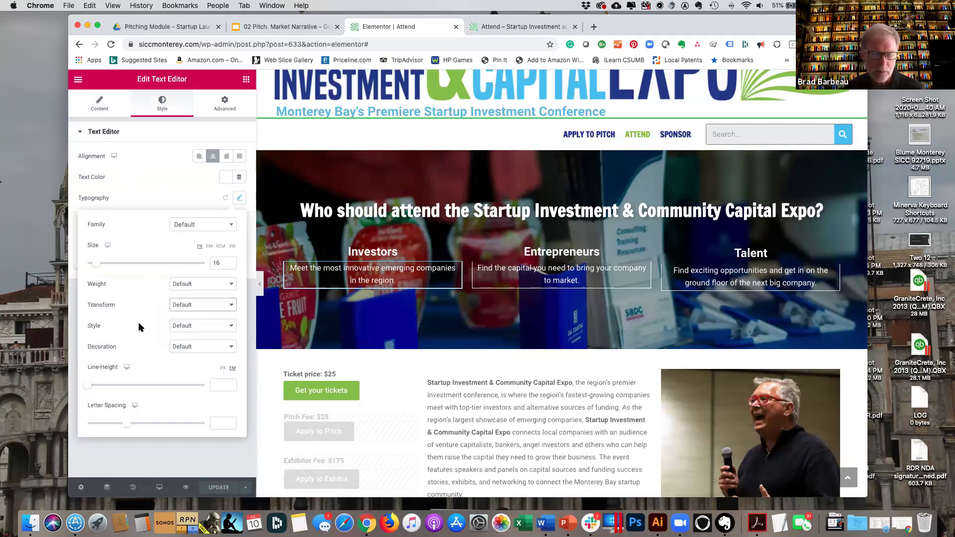
click(230, 327)
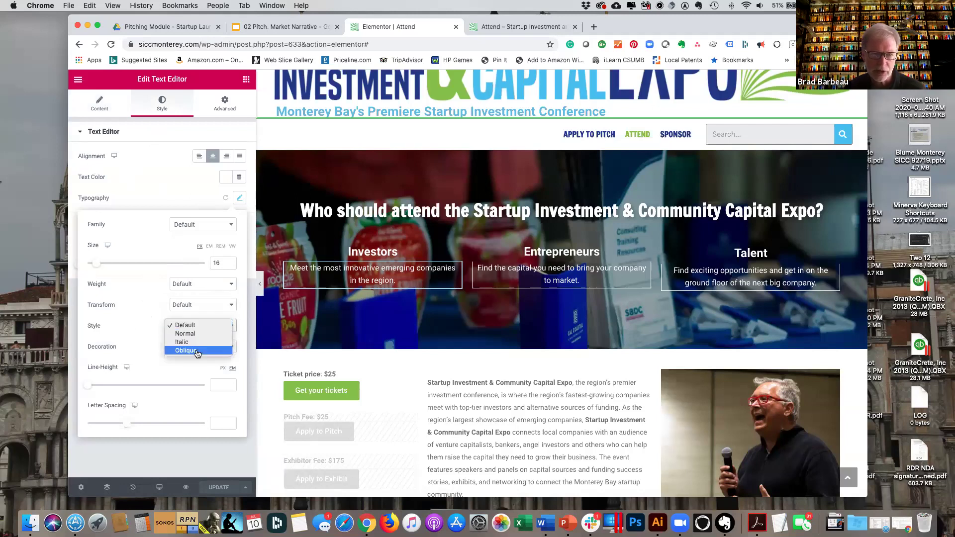
click(142, 313)
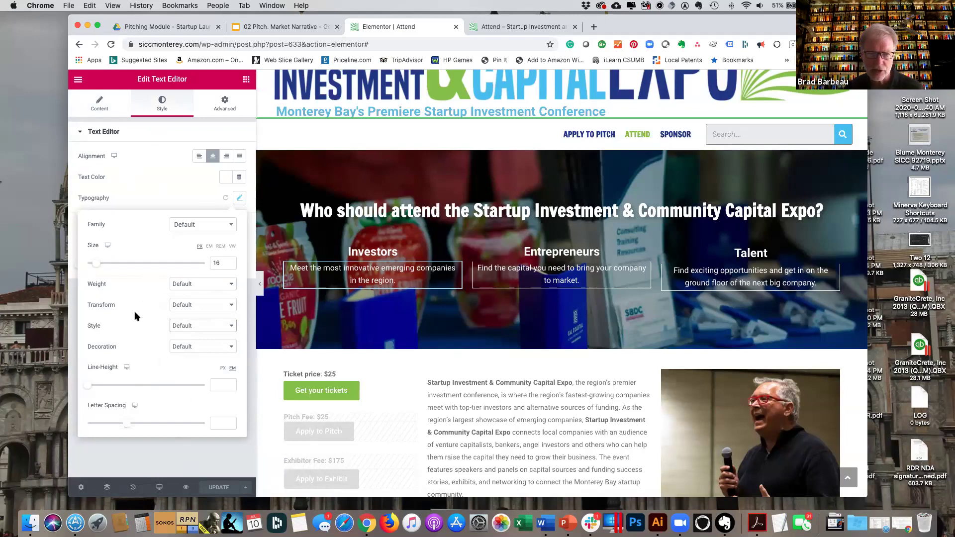
click(145, 193)
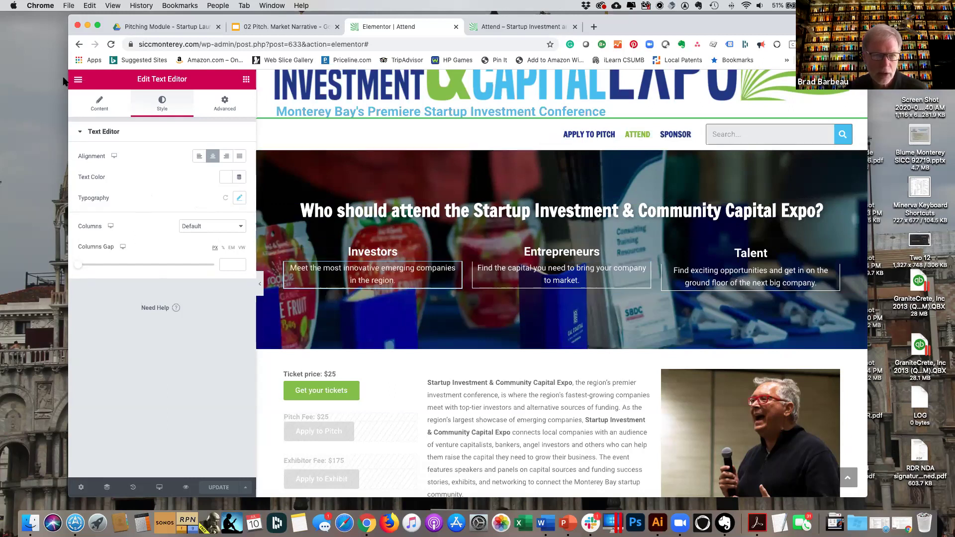
click(99, 105)
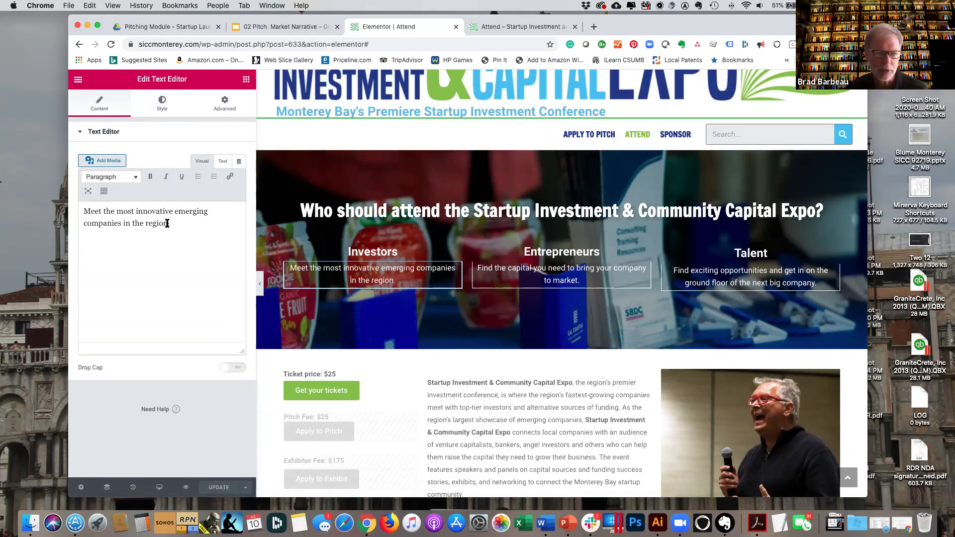
click(145, 224)
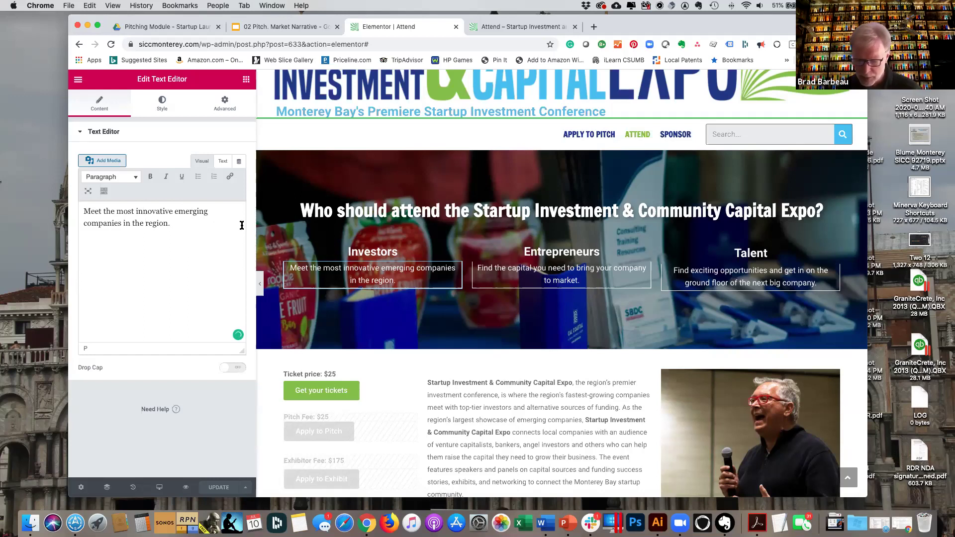
Insert 'Monterey Bay ' before 'region.' in the Investors text, fix the typo, and update the page.
text(Monterey Bay)
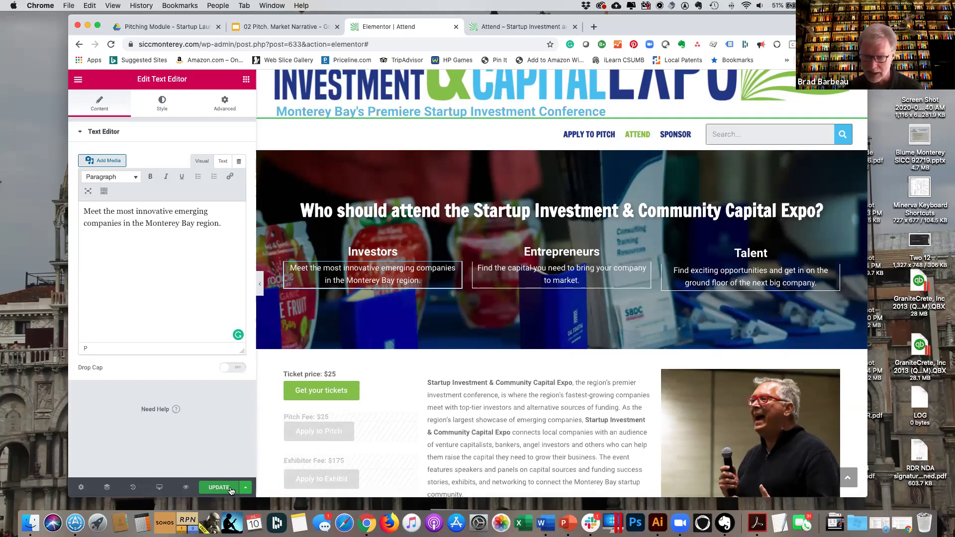
click(225, 489)
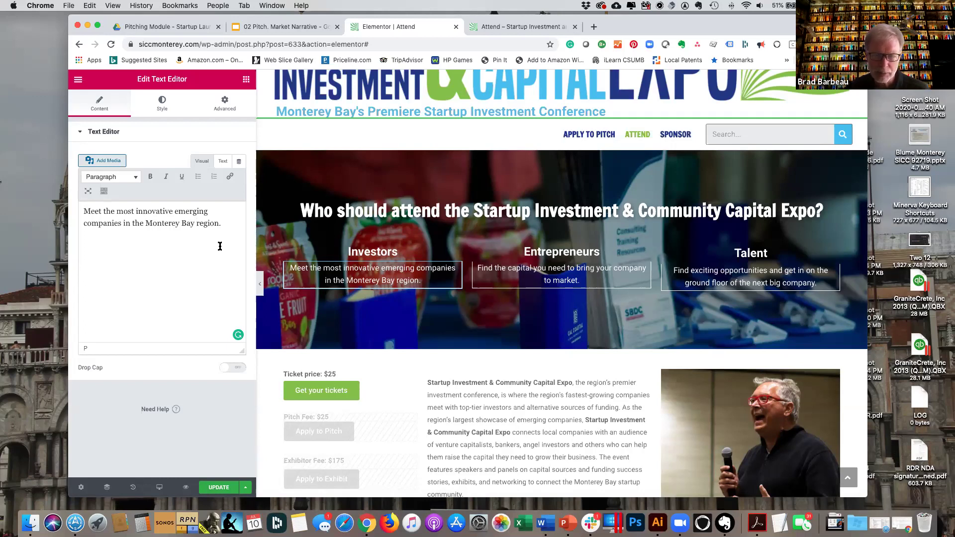
key(BackSpace)
key(BackSpace)
key(BackSpace)
key(BackSpace)
key(BackSpace)
key(BackSpace)
key(BackSpace)
key(BackSpace)
key(BackSpace)
key(BackSpace)
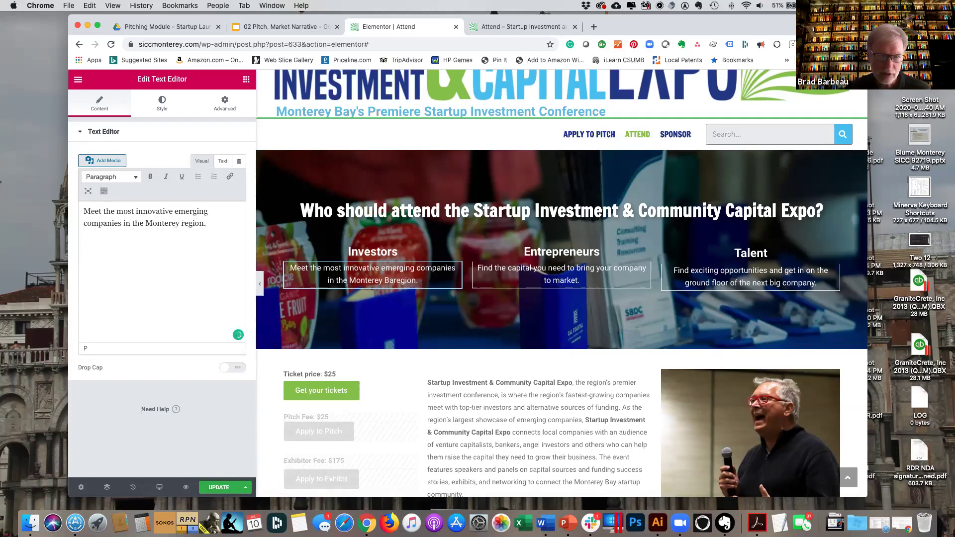
key(BackSpace)
key(BackSpace)
key(BackSpace)
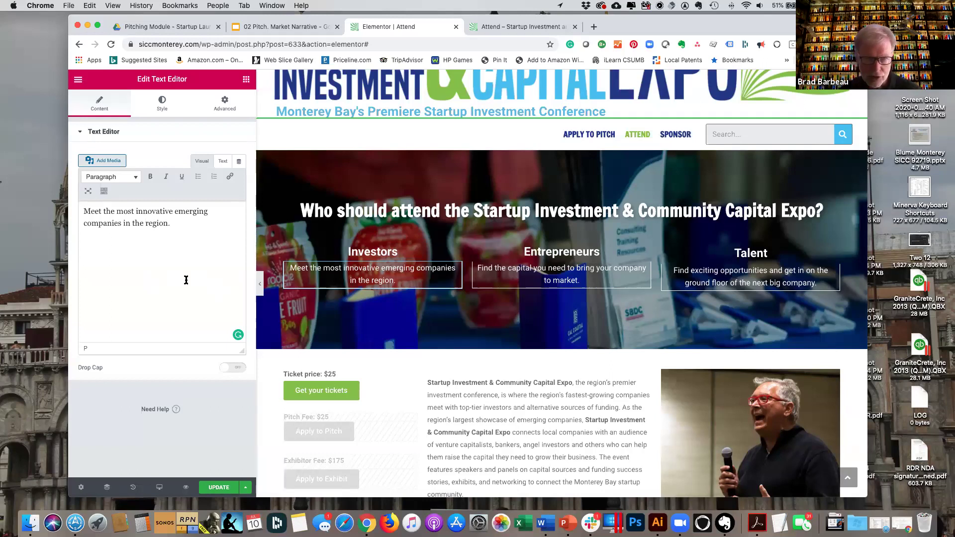
text(Mont)
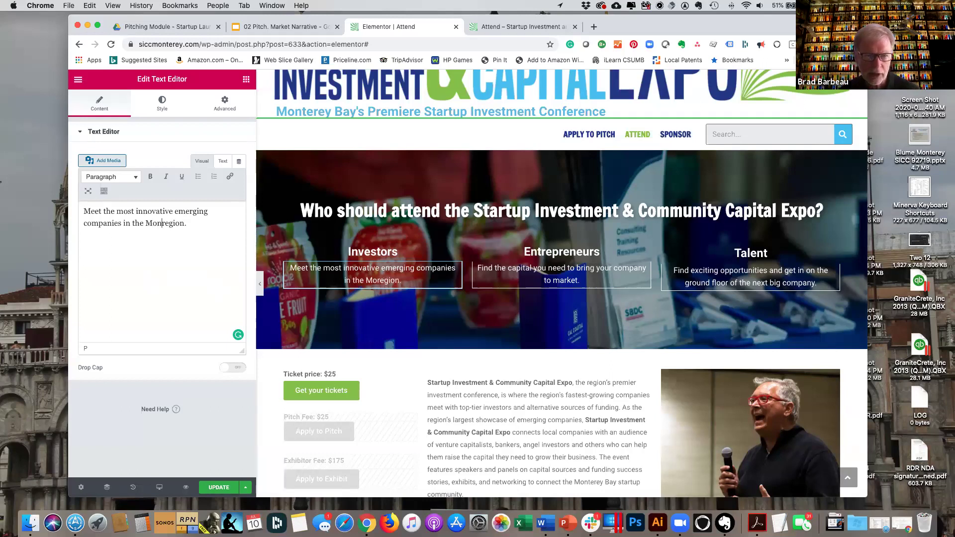
text(erey Bay)
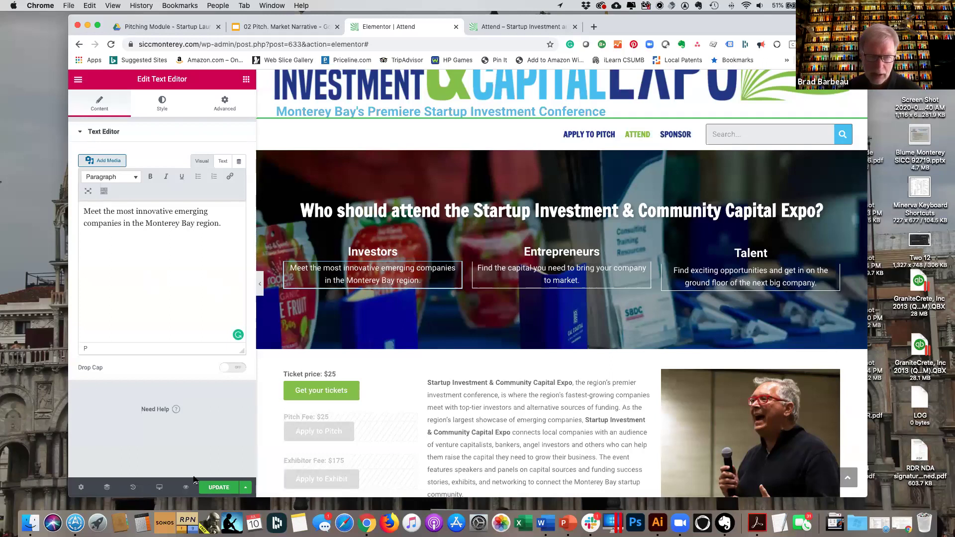
click(223, 490)
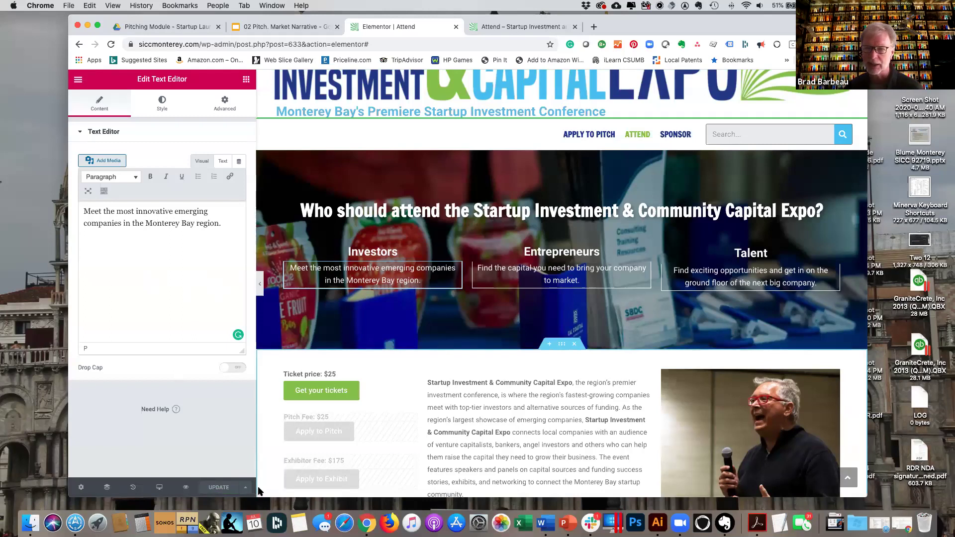
Reload the live Attend page from the home page's ATTEND link to confirm the Monterey Bay wording.
click(508, 31)
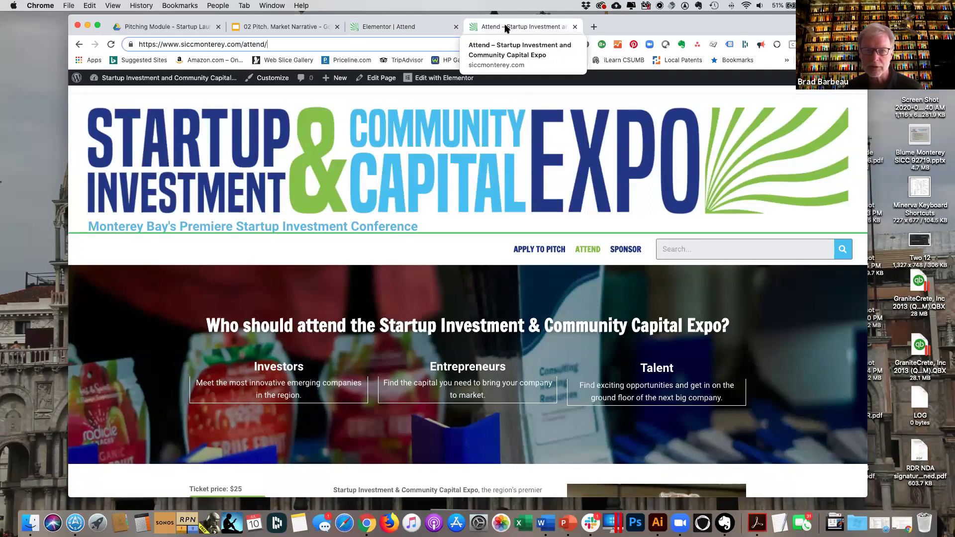
click(416, 29)
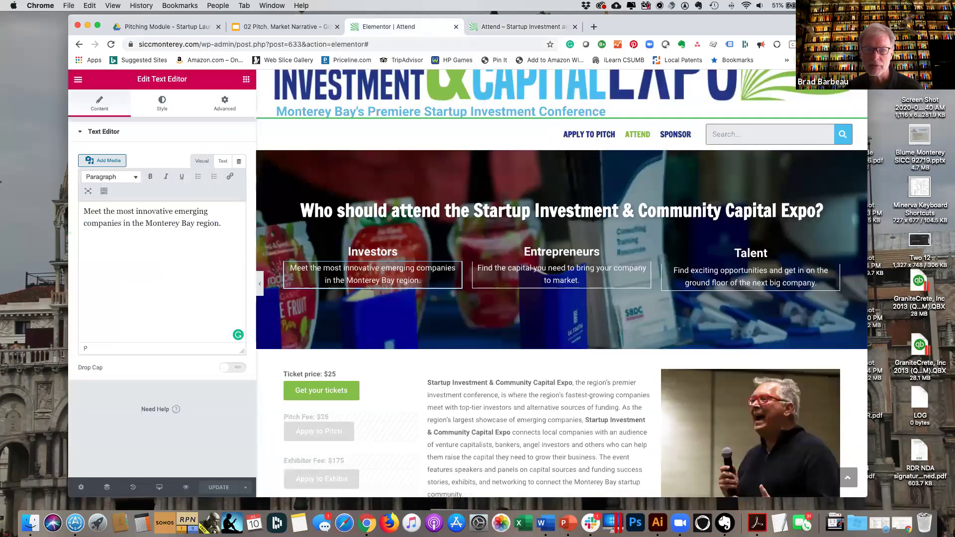
click(530, 29)
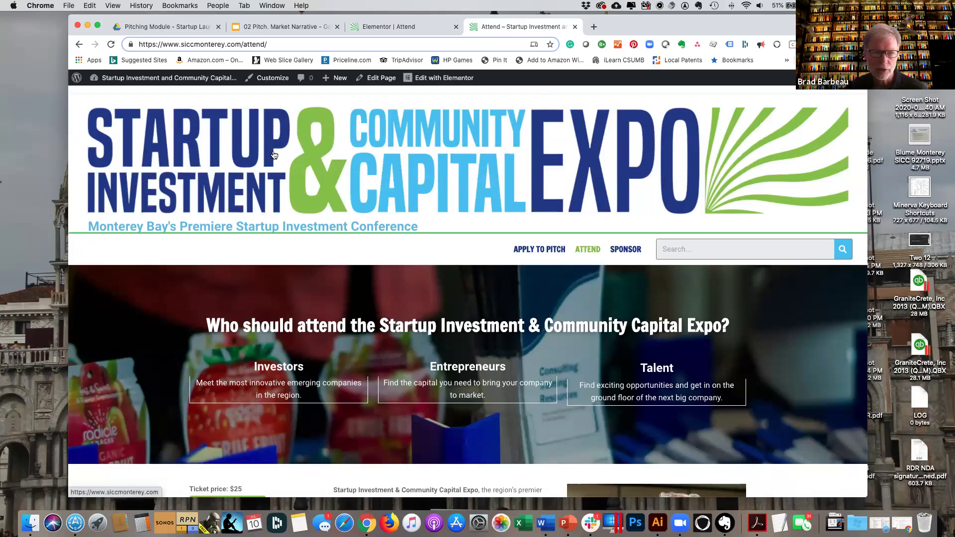
click(187, 157)
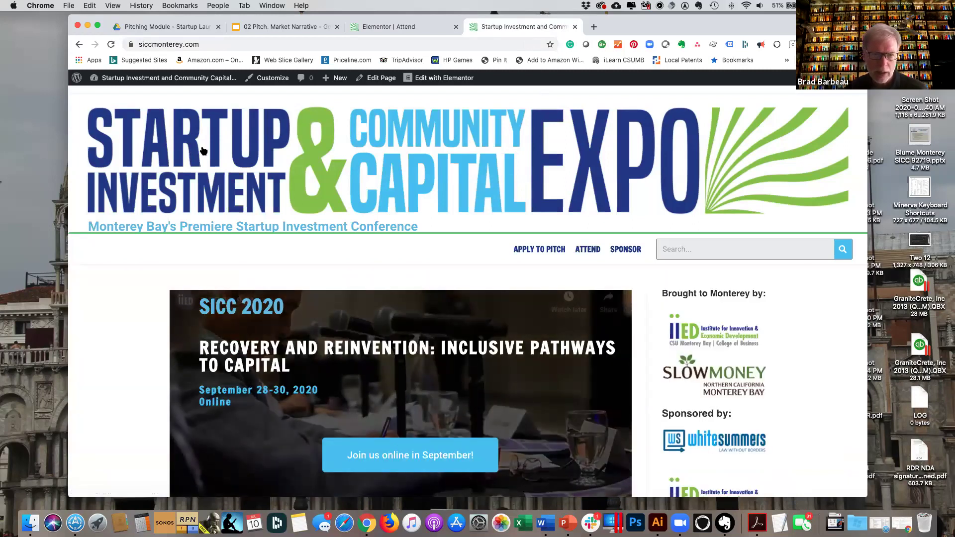
scroll(203, 151, down, 1)
scroll(203, 151, down, 10)
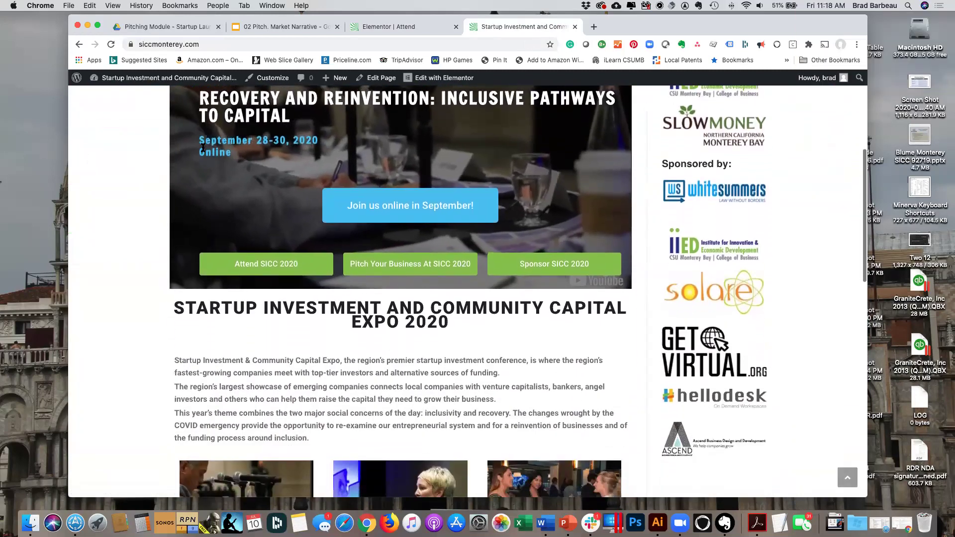
scroll(203, 148, down, 10)
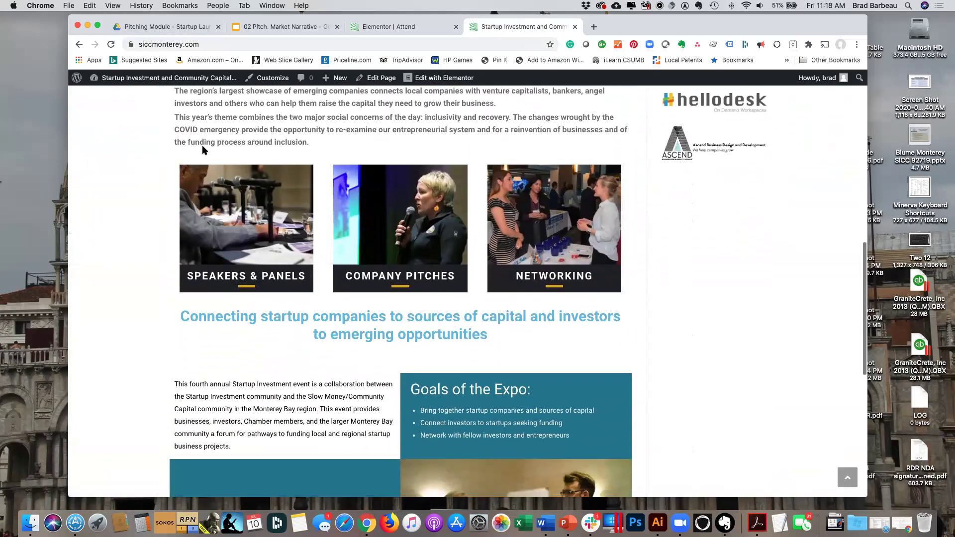
scroll(204, 151, down, 2)
scroll(203, 150, up, 12)
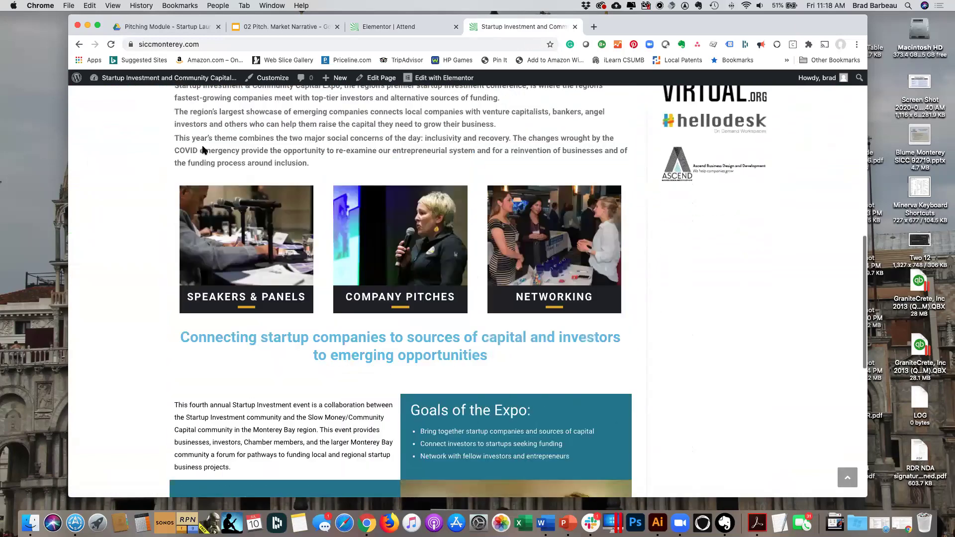
scroll(203, 151, up, 5)
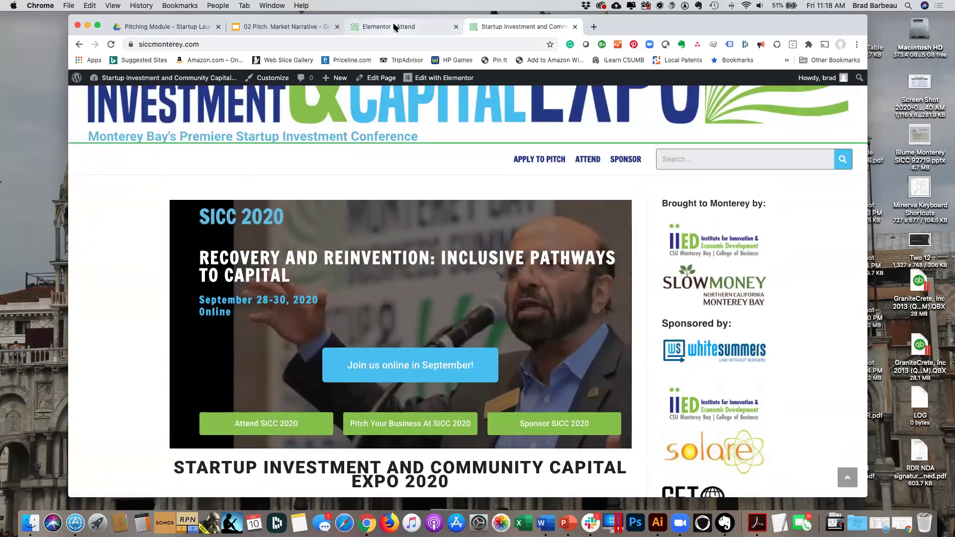
click(590, 159)
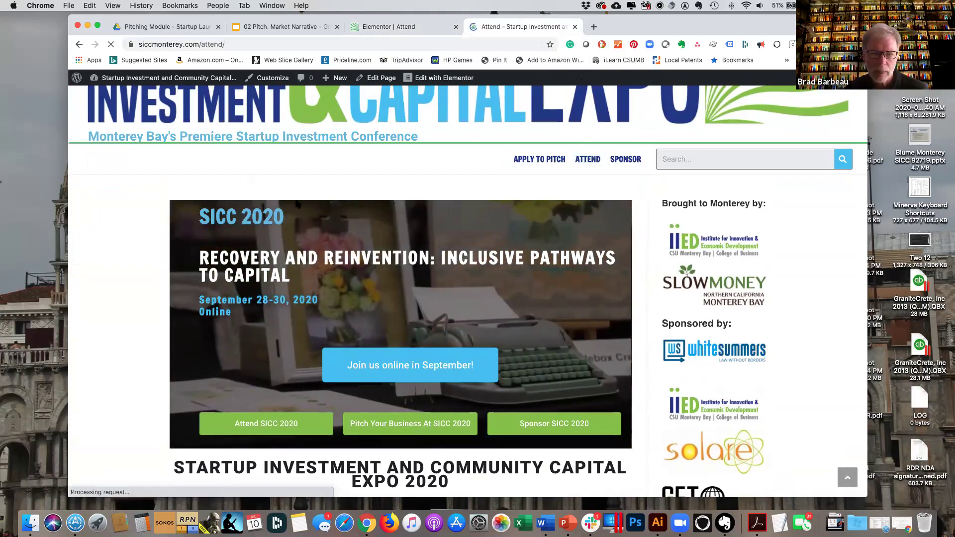
scroll(254, 291, down, 3)
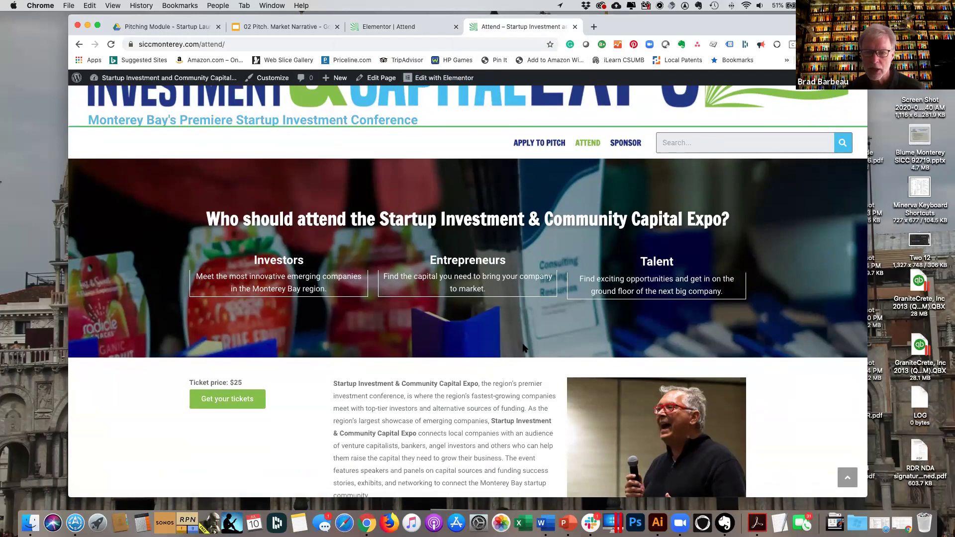
click(409, 28)
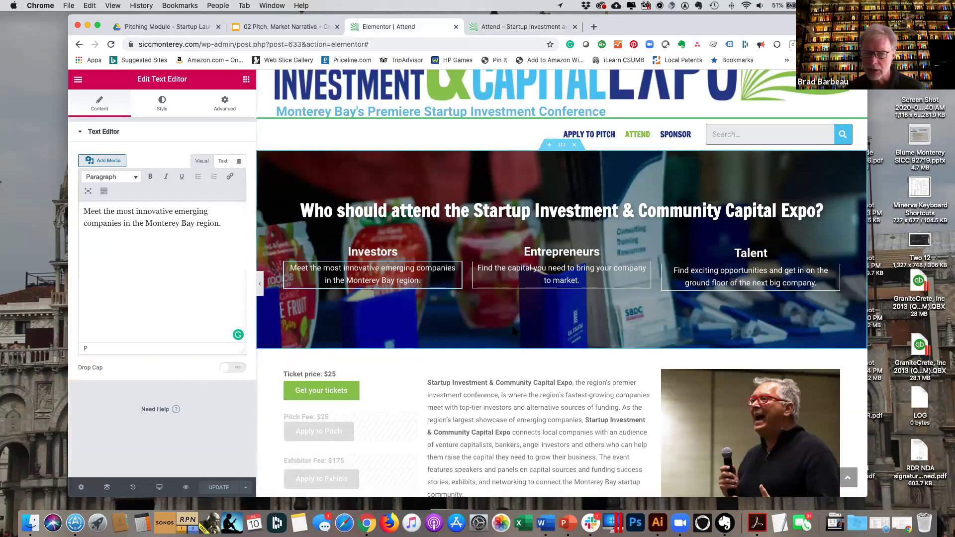
Delete the stray 'M' so the Investors text ends 'in the region.', update, and show the Elements panel.
scroll(553, 393, down, 2)
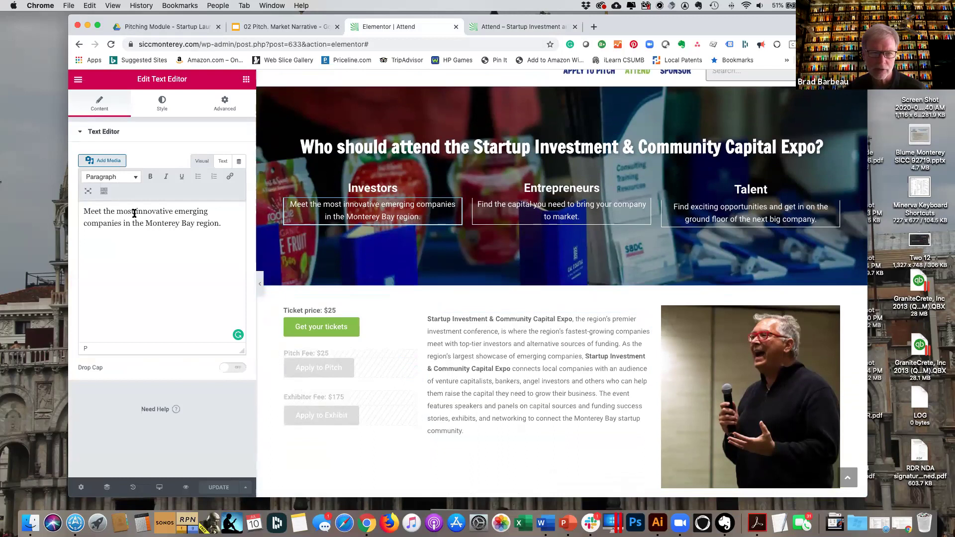
click(194, 223)
key(BackSpace)
key(BackSpace)
key(BackSpace)
key(BackSpace)
key(BackSpace)
key(BackSpace)
key(BackSpace)
key(BackSpace)
key(BackSpace)
key(BackSpace)
key(BackSpace)
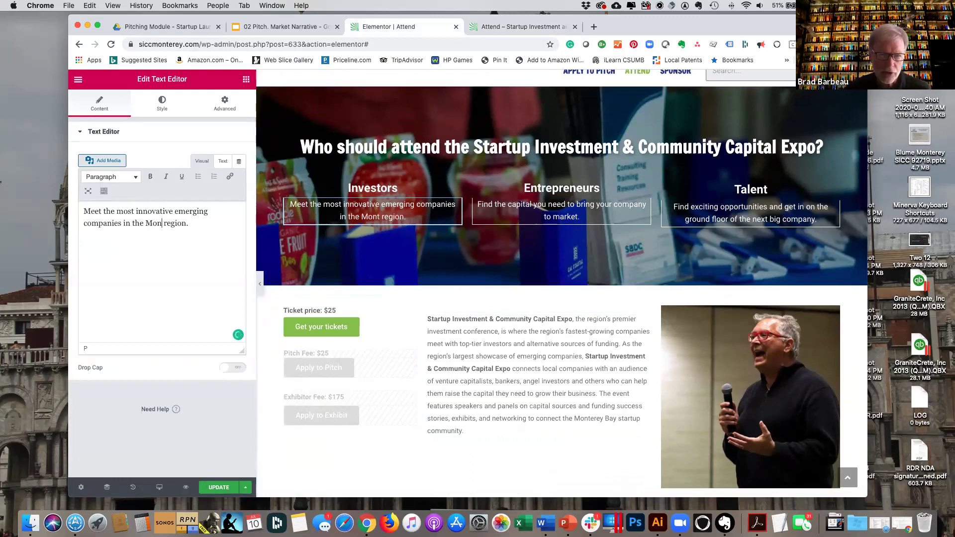
key(BackSpace)
key(BackSpace)
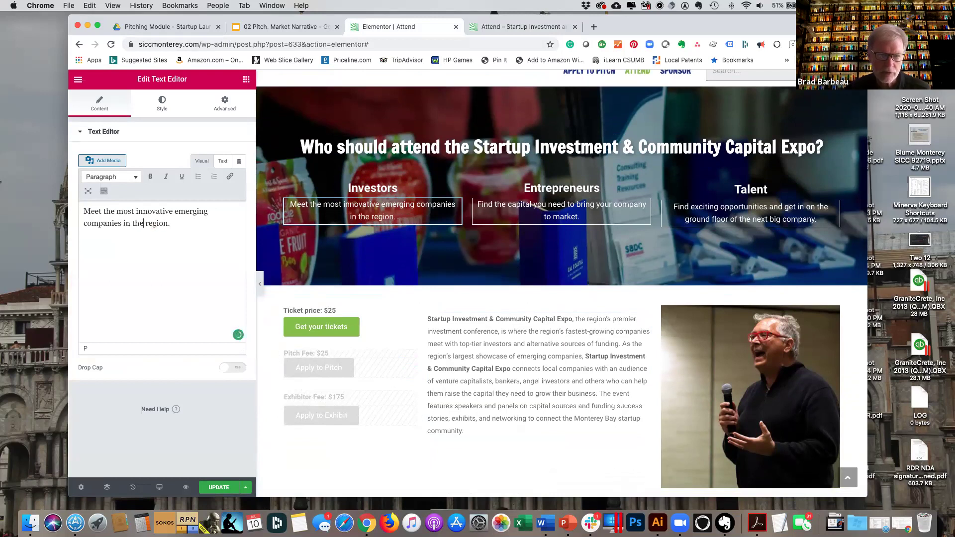
click(225, 488)
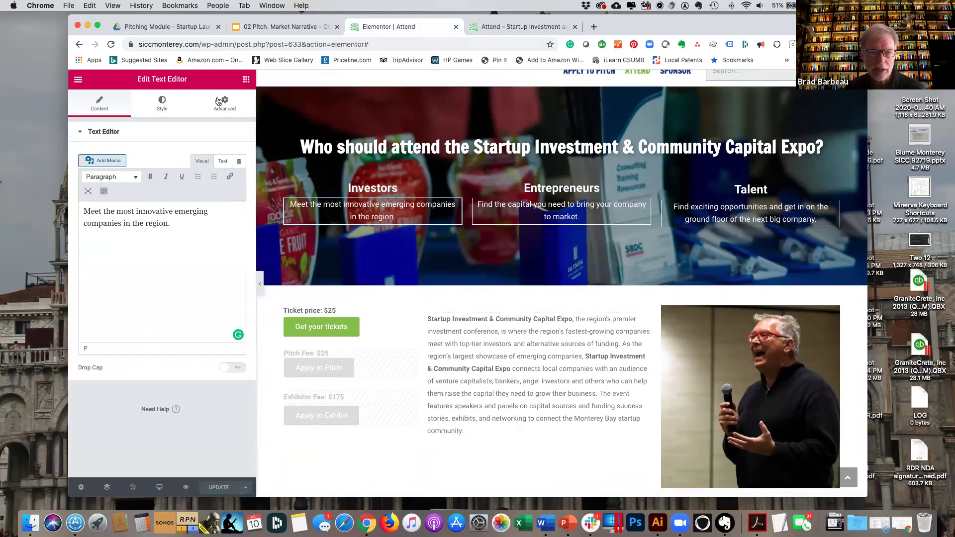
click(247, 80)
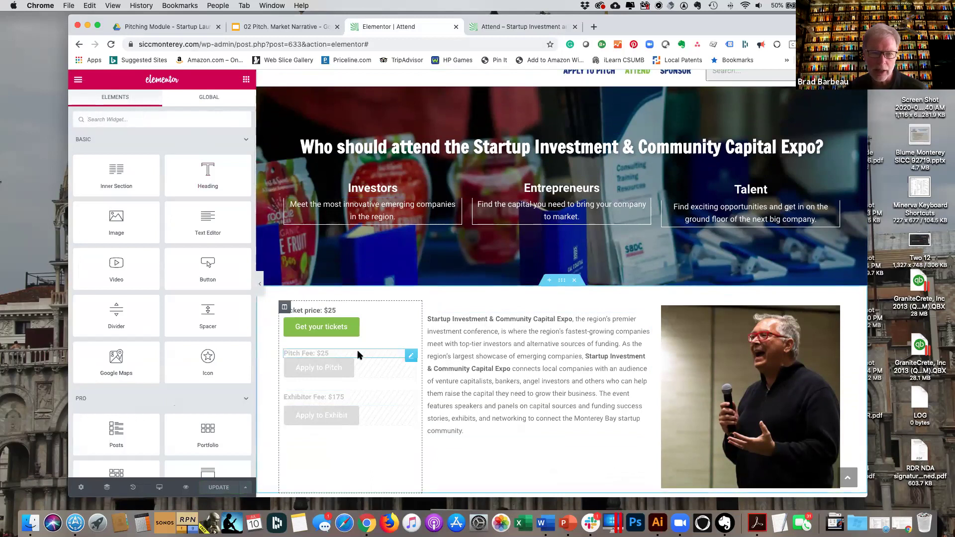
Drop a test Button into the ticket column and delete it, then add a Text Editor below the expo description.
scroll(346, 438, down, 3)
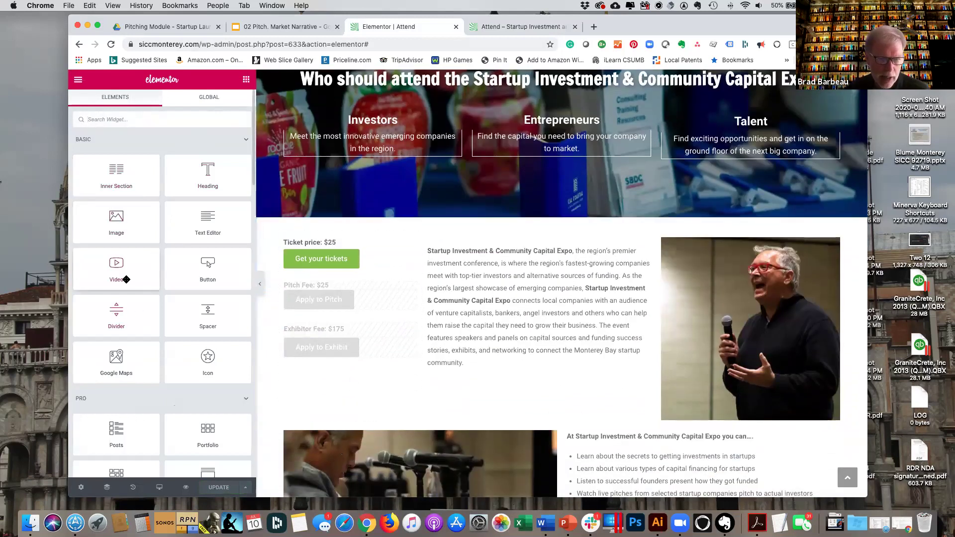
drag(209, 264, 344, 278)
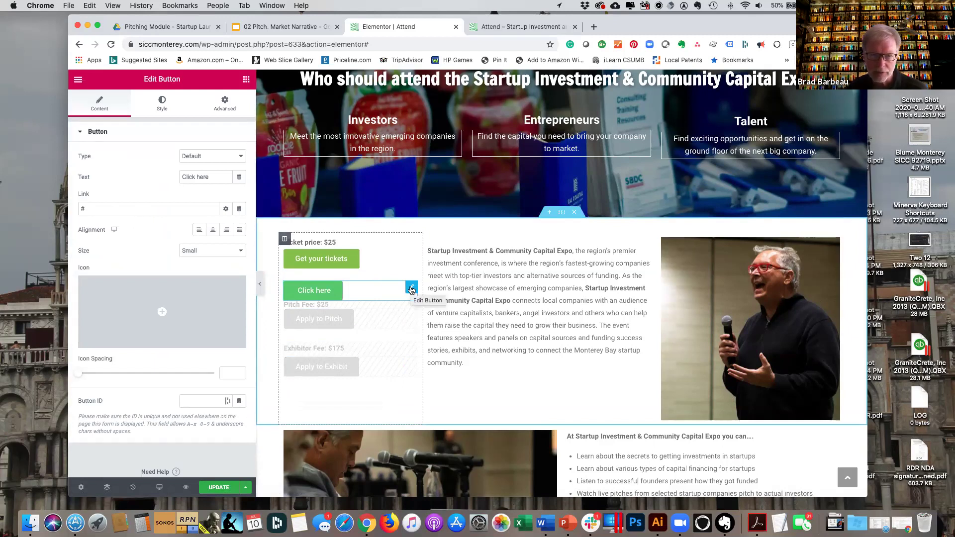
right_click(411, 290)
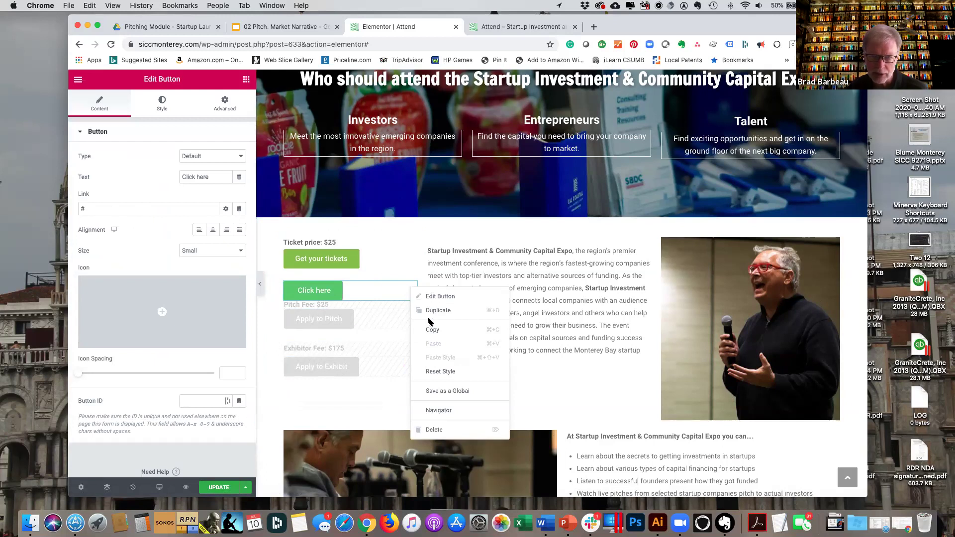
click(442, 436)
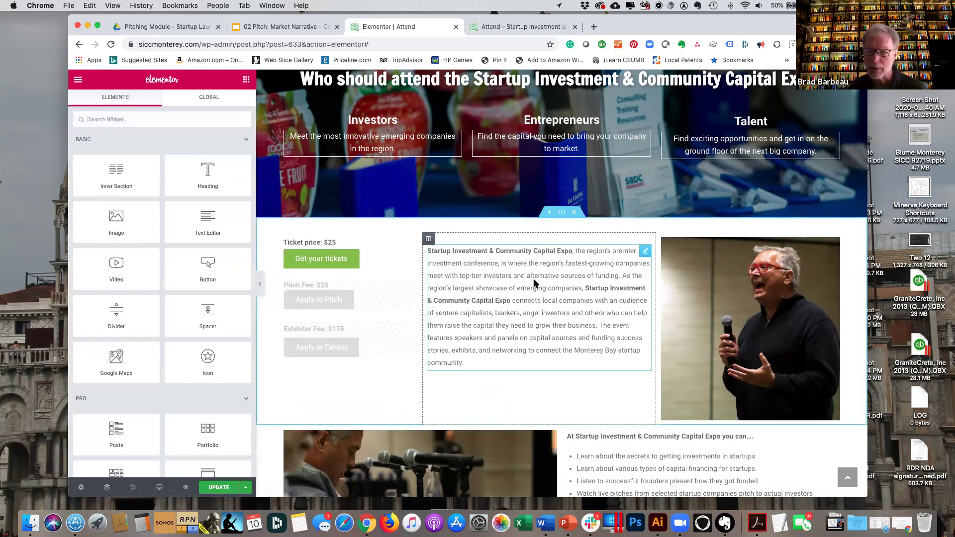
scroll(537, 296, down, 4)
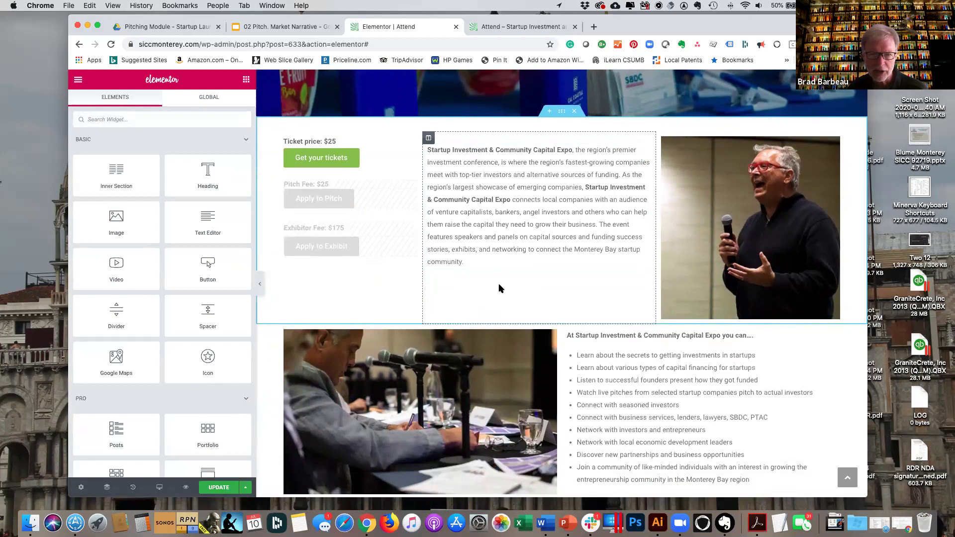
drag(201, 220, 581, 270)
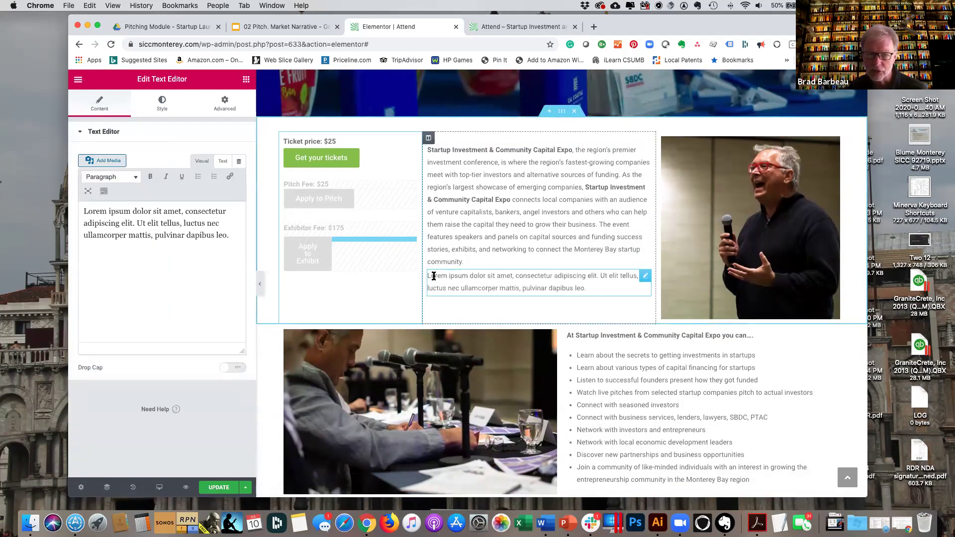
Replace the new text block's Lorem ipsum placeholder with 'New text here.', then delete the block.
drag(84, 211, 245, 237)
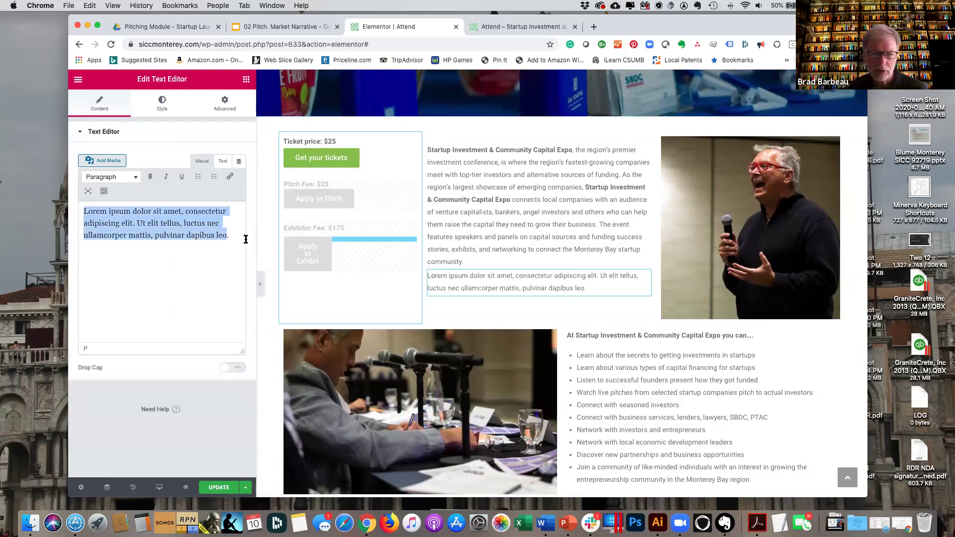
text(New)
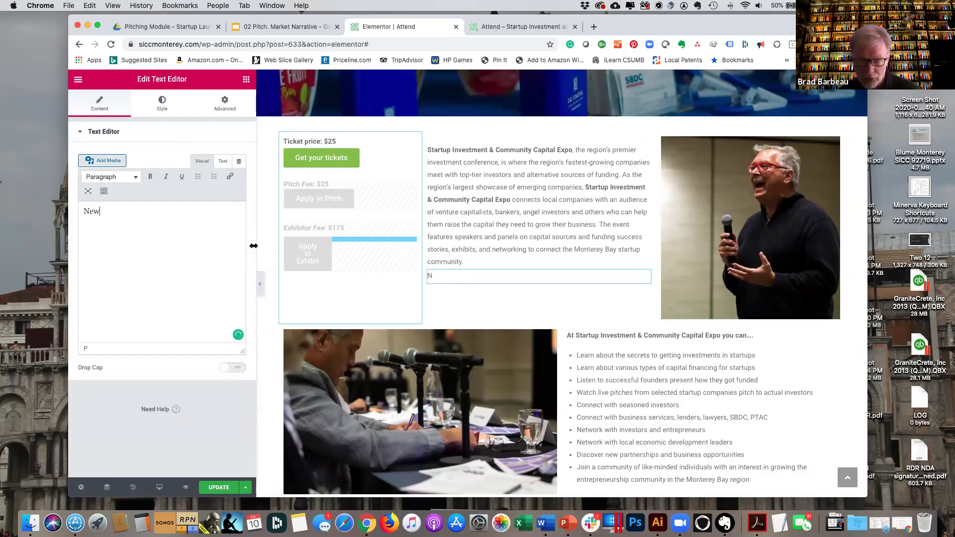
text( text here.)
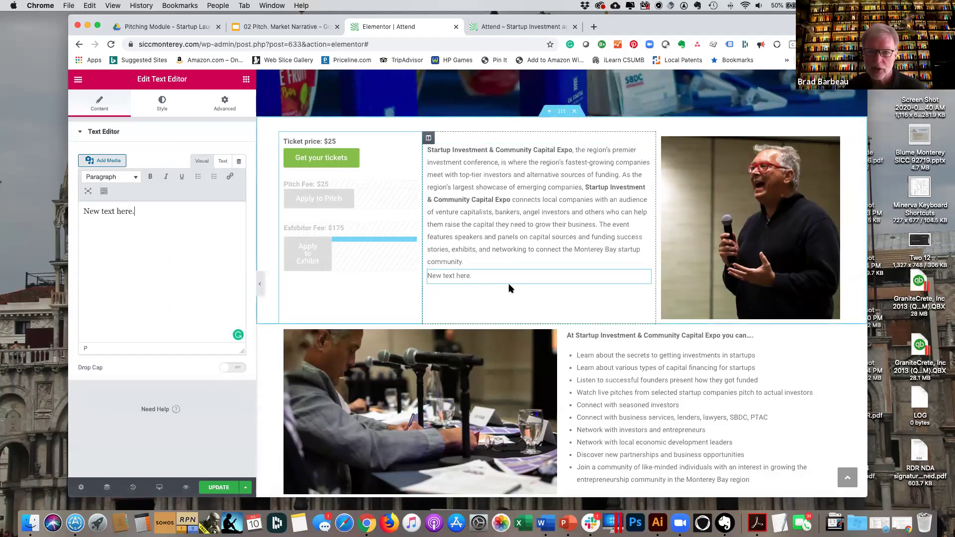
right_click(642, 278)
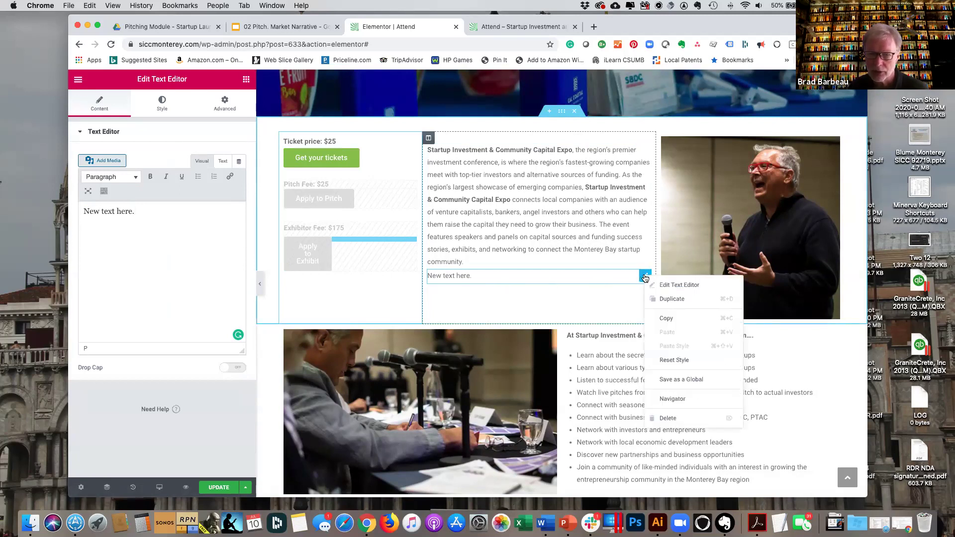
click(676, 418)
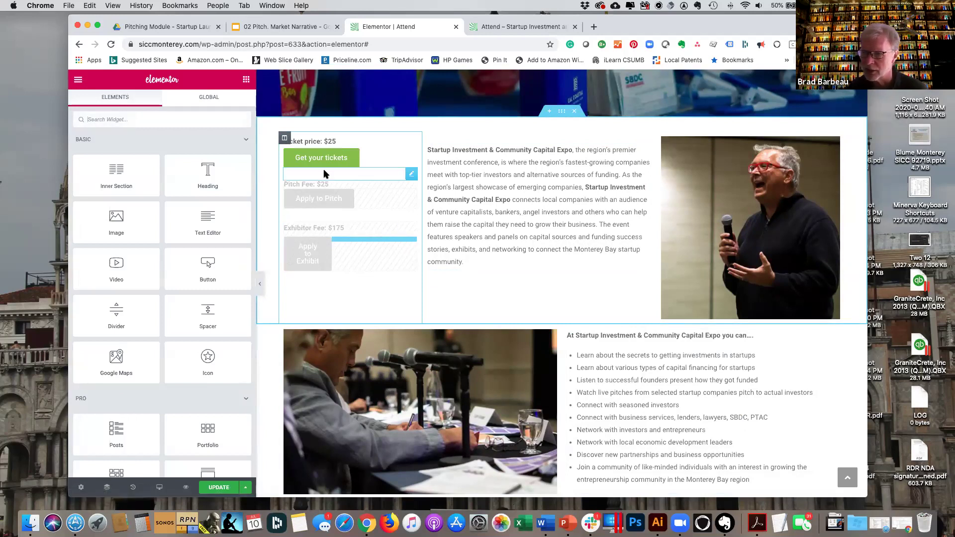
Exit Elementor to the Attend page's WordPress editor, confirming Leave, and head to Pages.
click(78, 80)
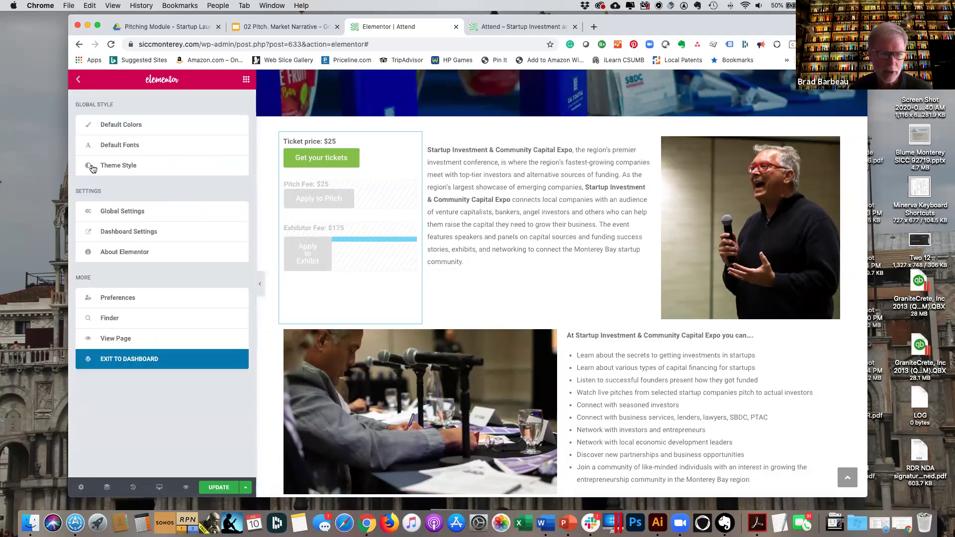
click(145, 360)
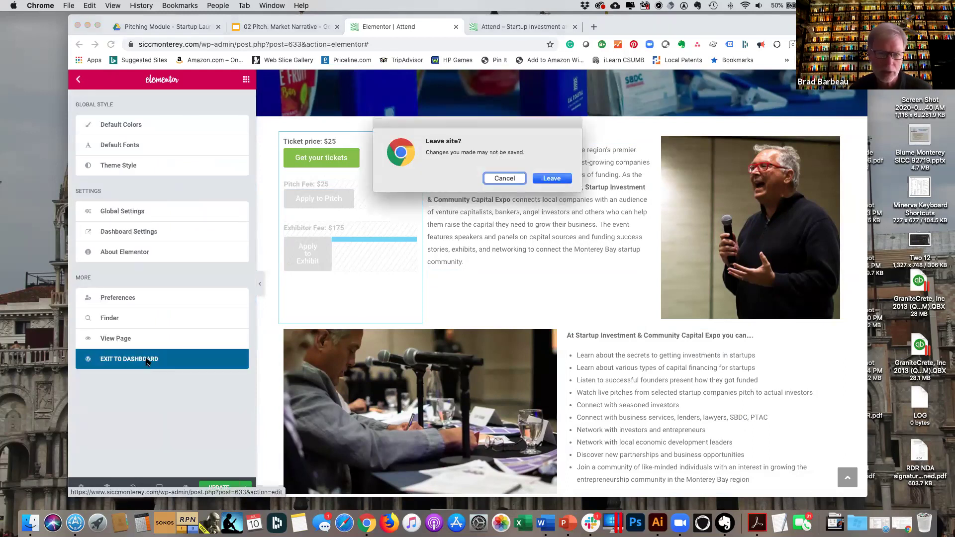
click(551, 178)
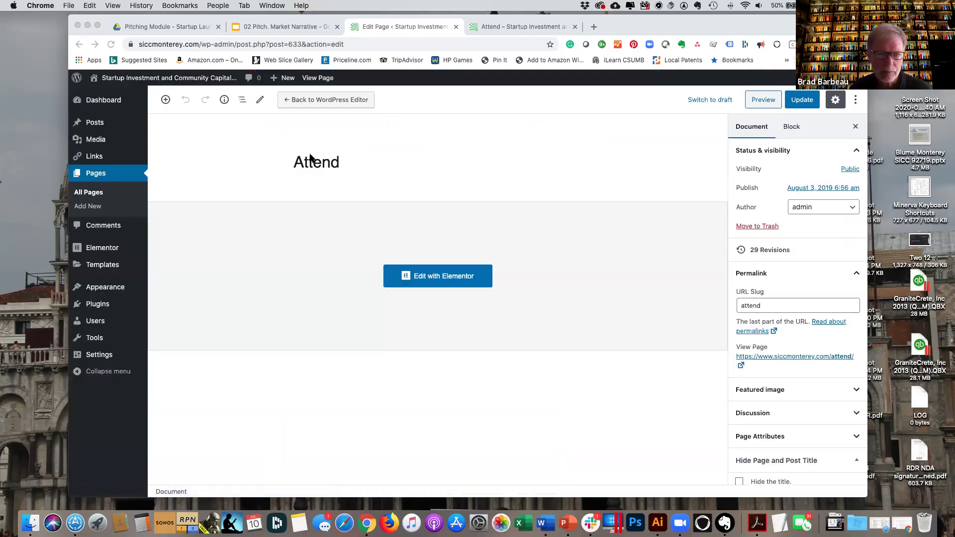
click(99, 175)
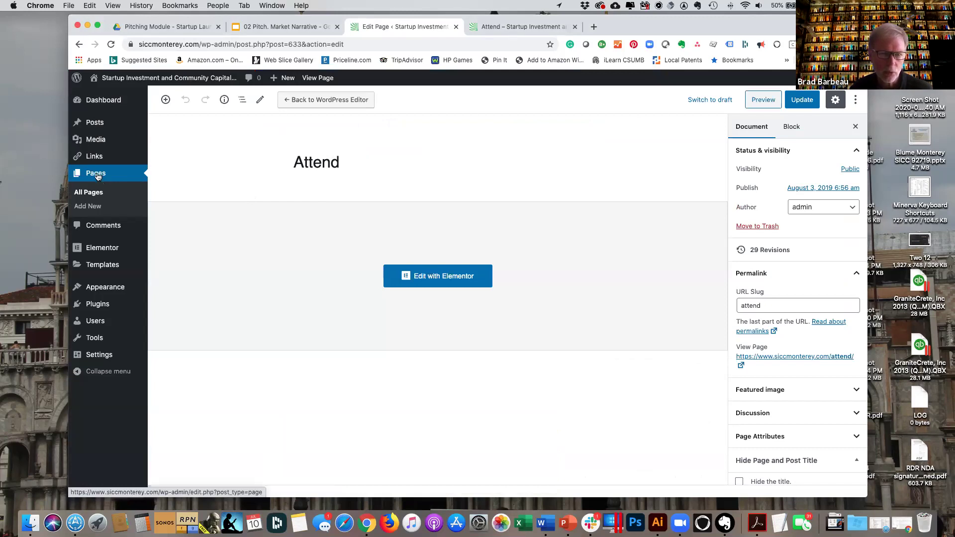
click(98, 176)
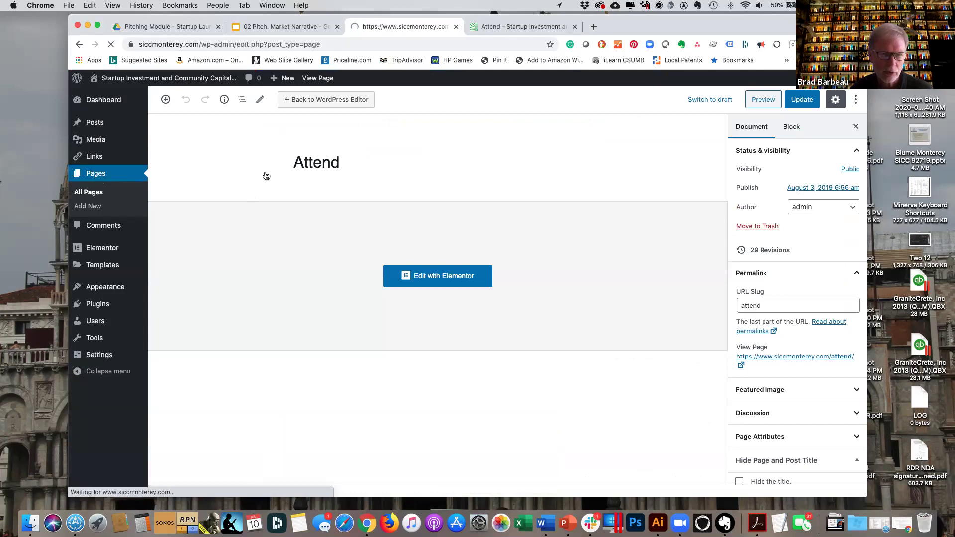
Scroll through the All Pages list of 16 pages and dismiss the stray link menu.
scroll(322, 313, down, 1)
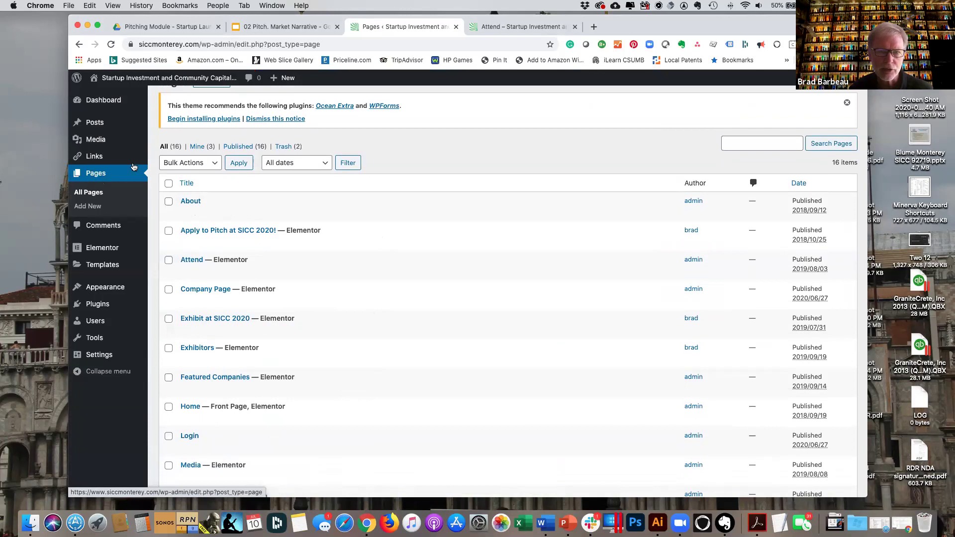
right_click(93, 173)
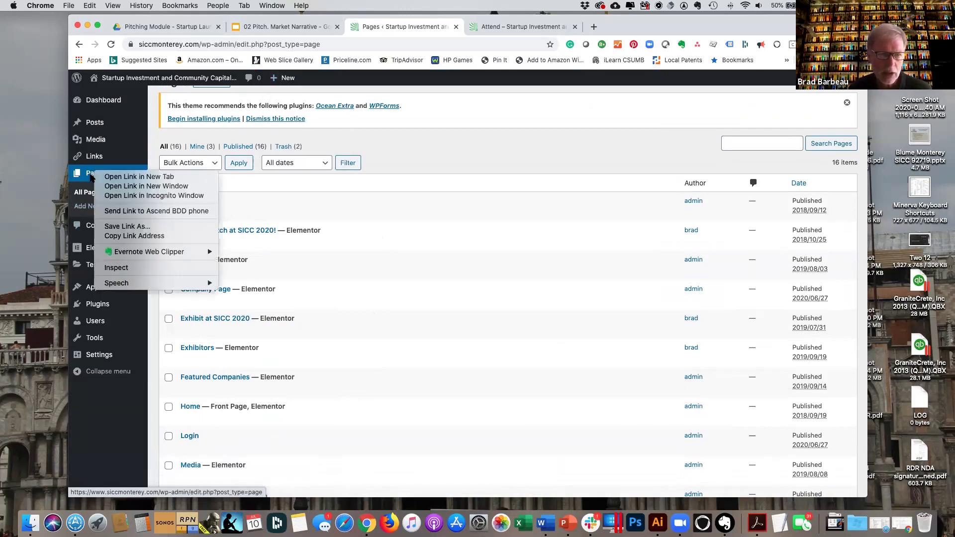
key(Escape)
mouse_move(286, 78)
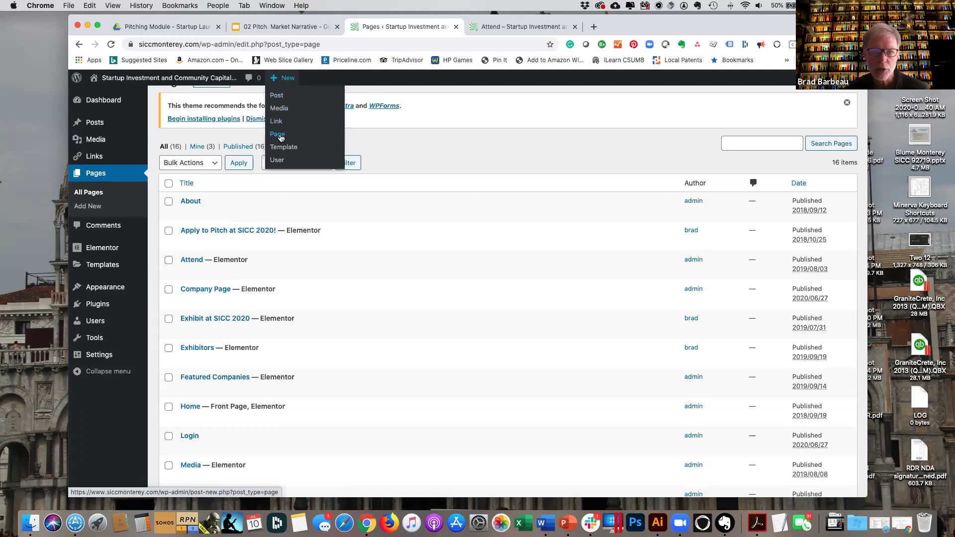
Create a new page titled 'New Test Page' and open it in Elementor.
click(281, 138)
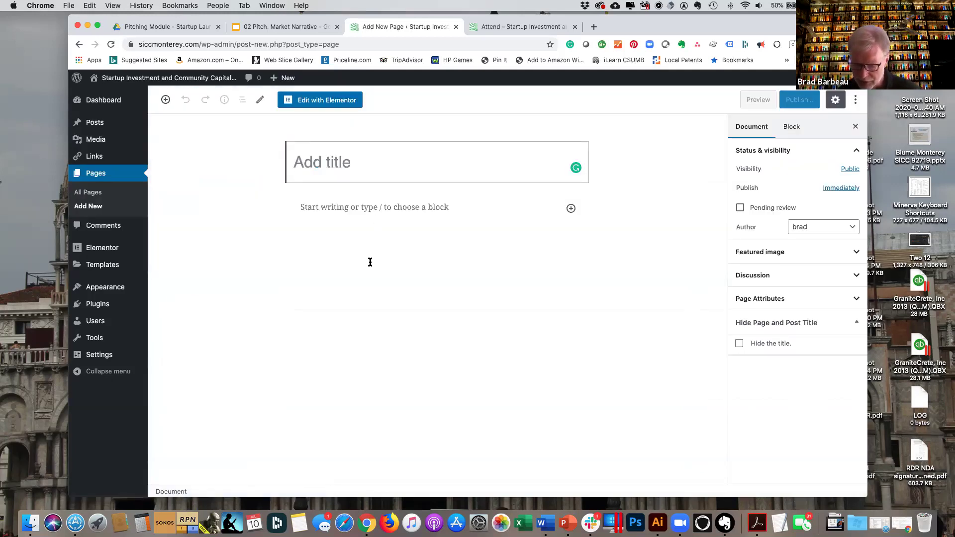
text(New Test Page)
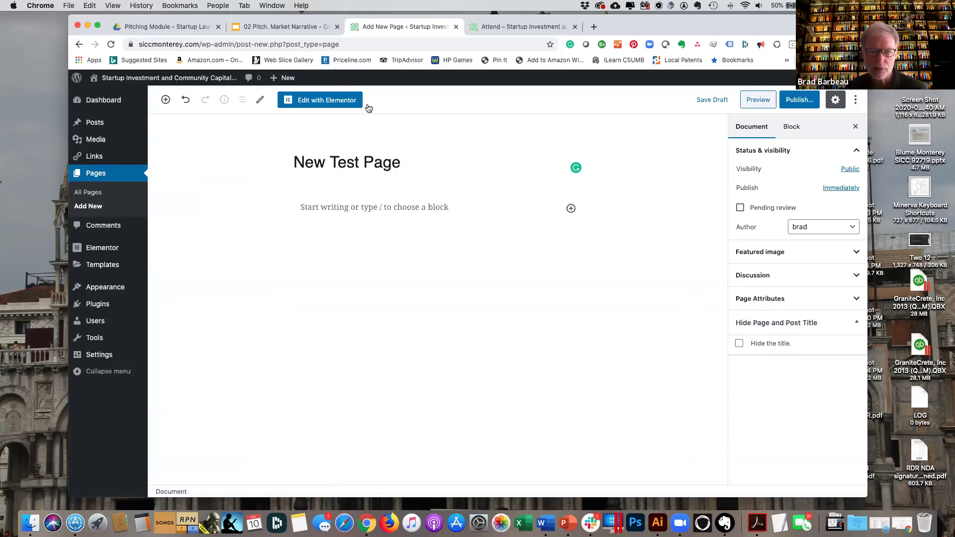
click(335, 101)
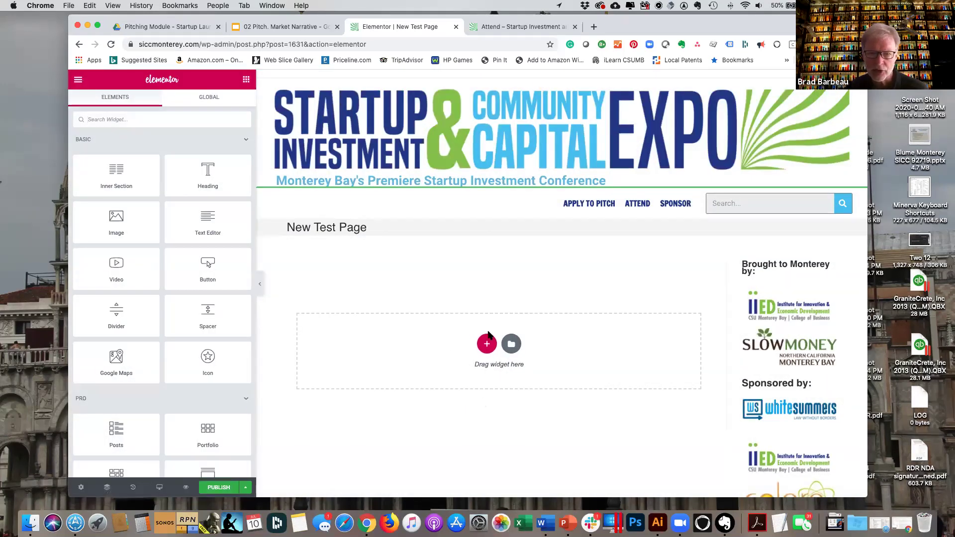
Add a four-column section to New Test Page and publish the page.
click(487, 344)
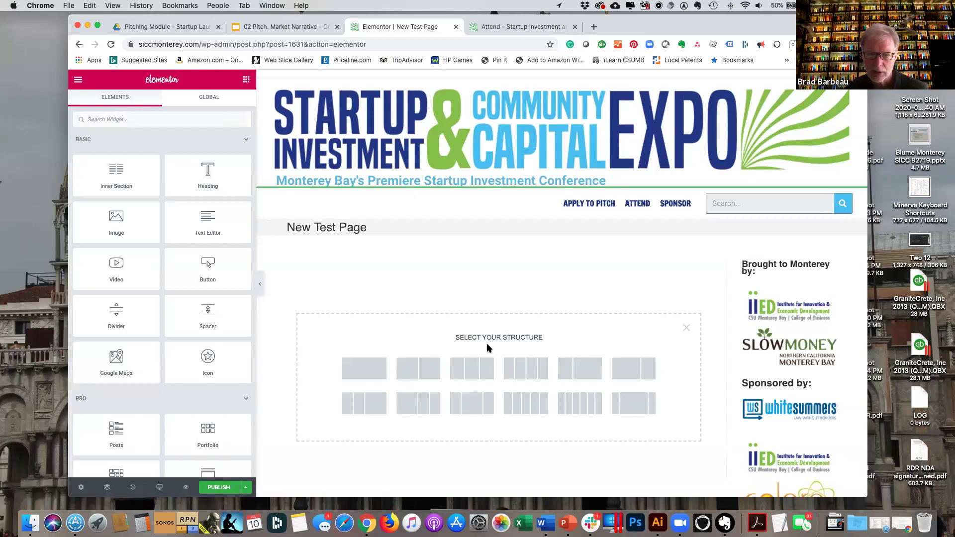
click(532, 367)
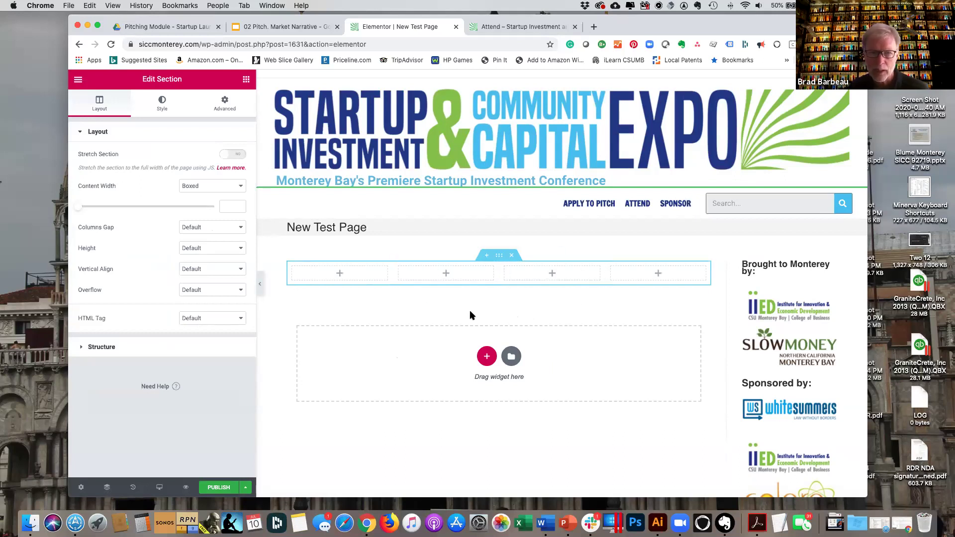
scroll(491, 256, down, 1)
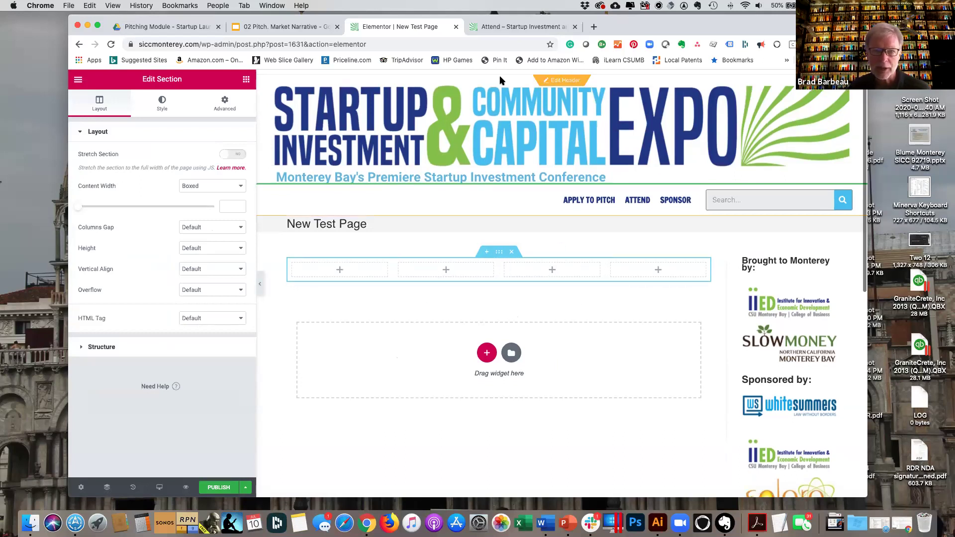
click(78, 81)
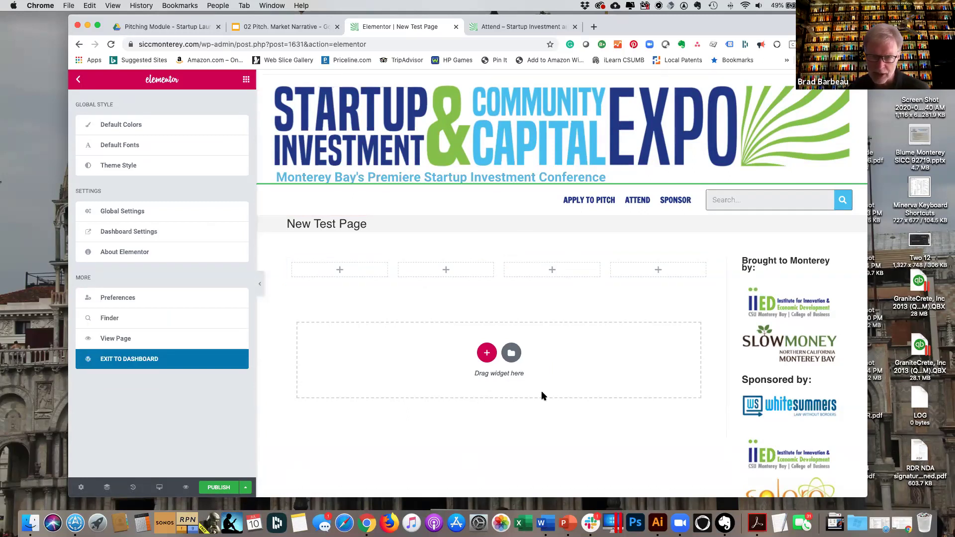
click(215, 489)
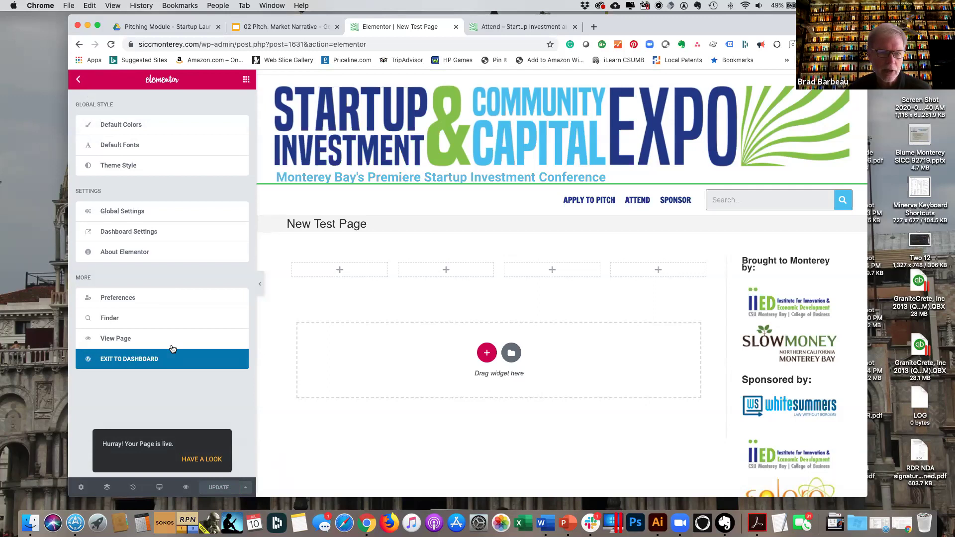
Leave Elementor for the dashboard and bring up the All Pages list.
click(148, 359)
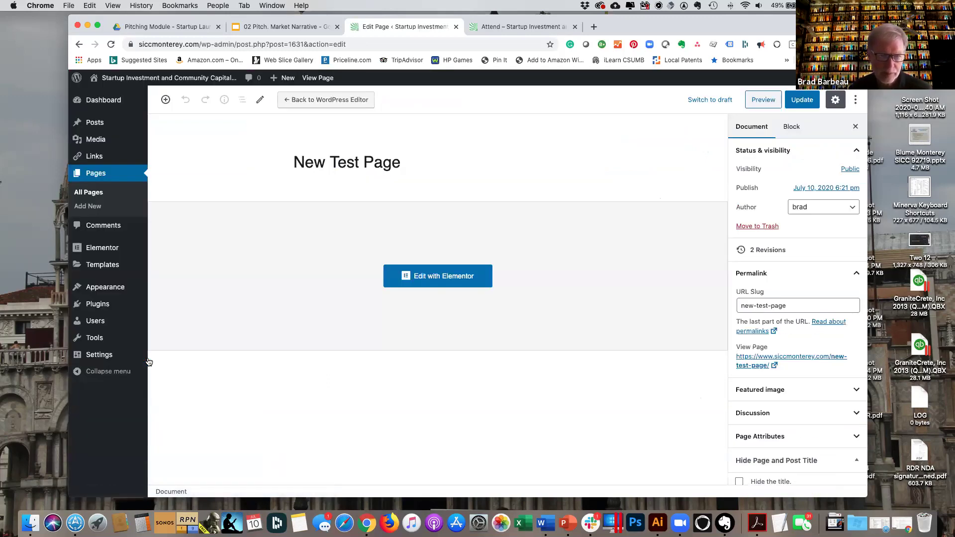
click(106, 175)
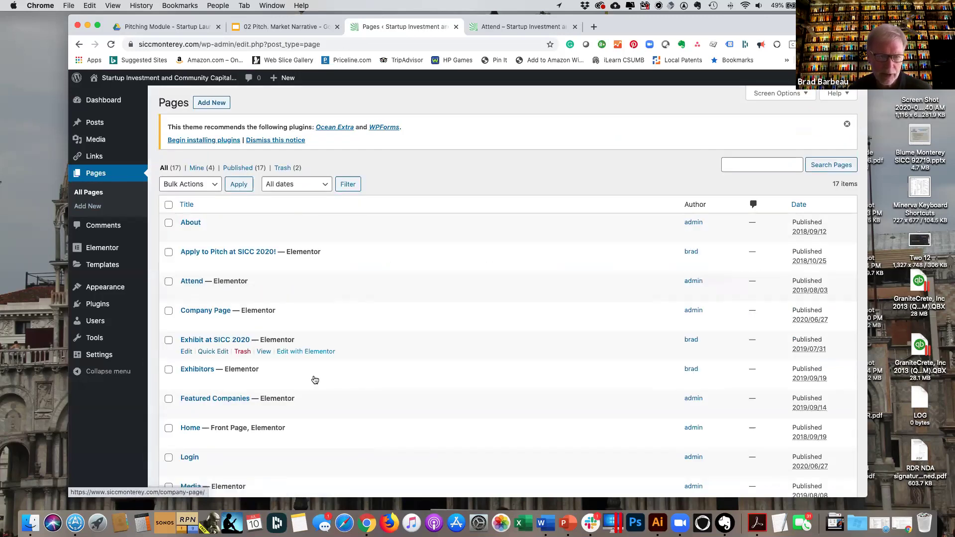
scroll(314, 380, down, 3)
scroll(315, 380, down, 3)
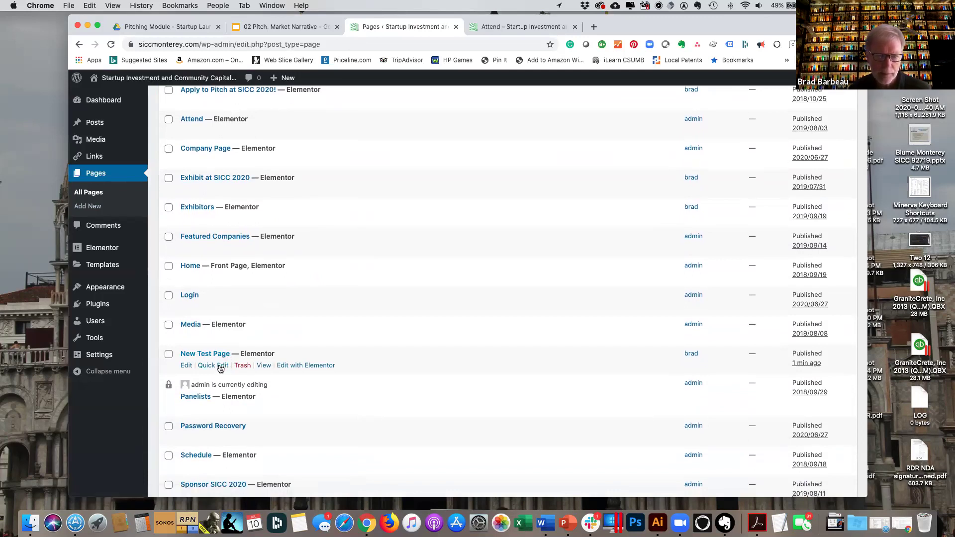
Quick Edit New Test Page to title 'New Test Page 2' with slug new-test-page-2.
click(220, 368)
scroll(249, 368, down, 1)
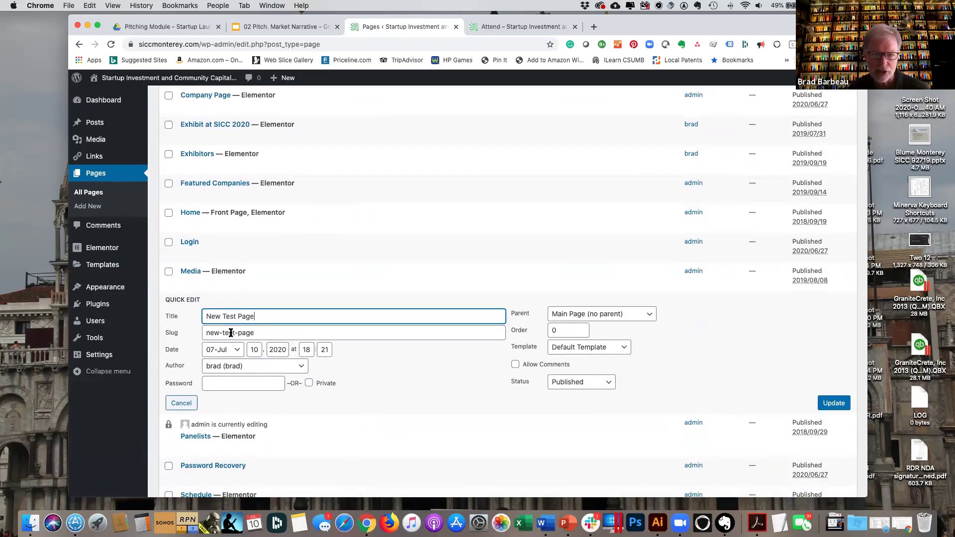
scroll(251, 333, up, 1)
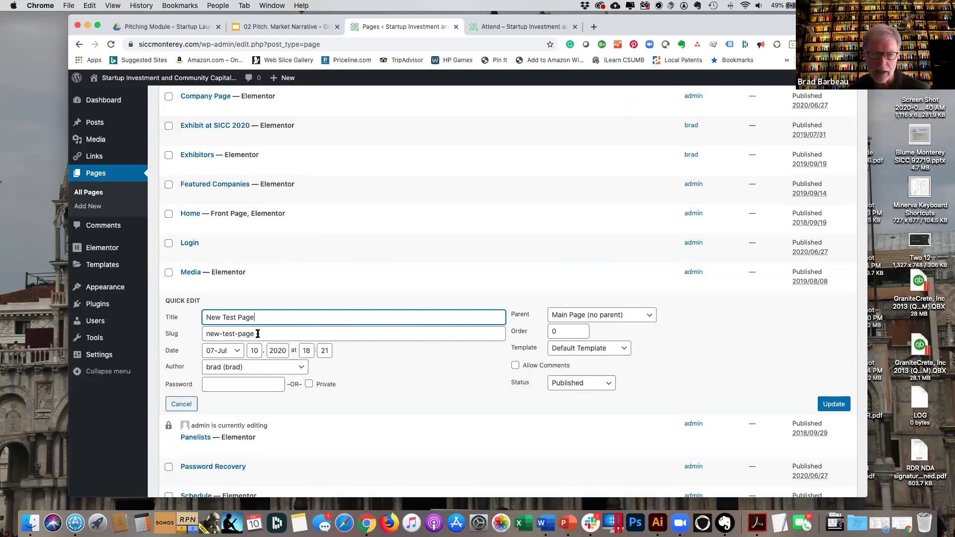
click(258, 334)
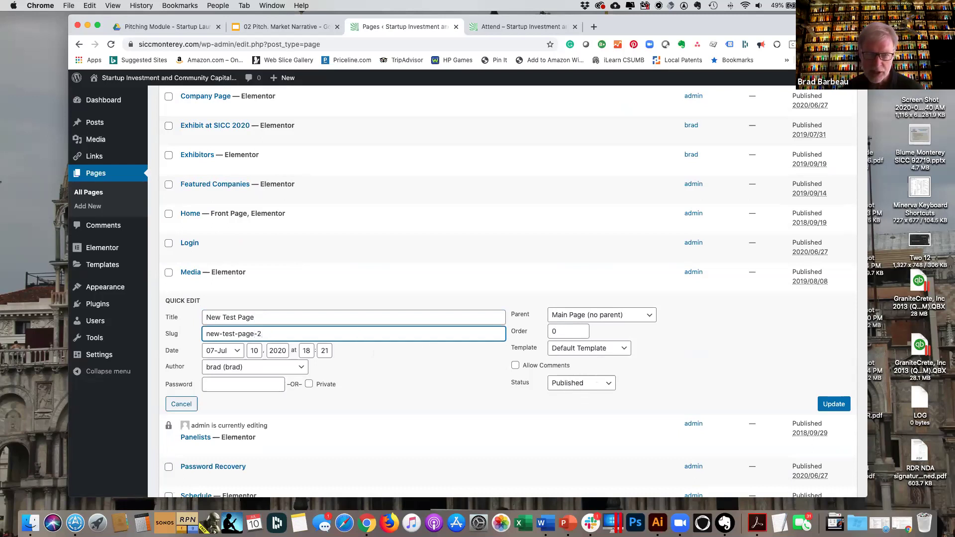
click(282, 313)
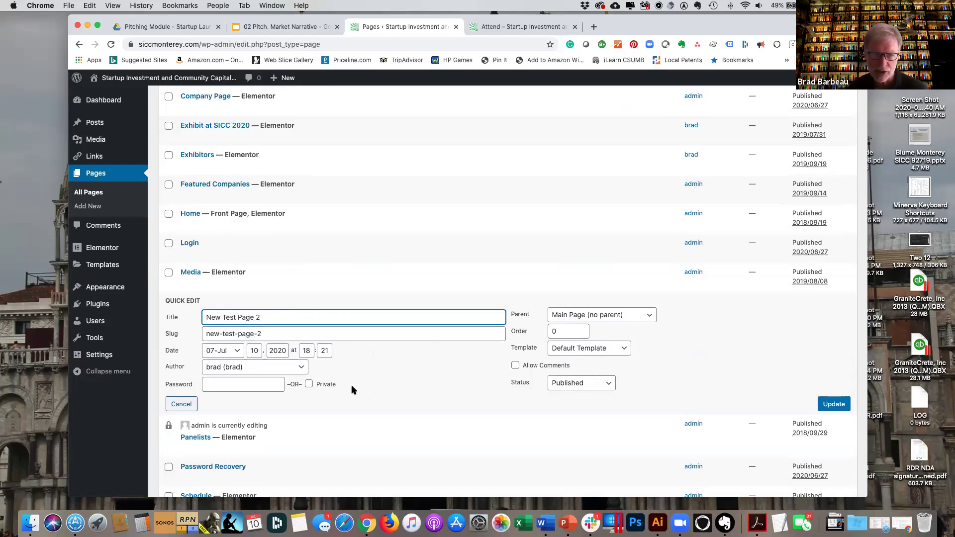
click(838, 406)
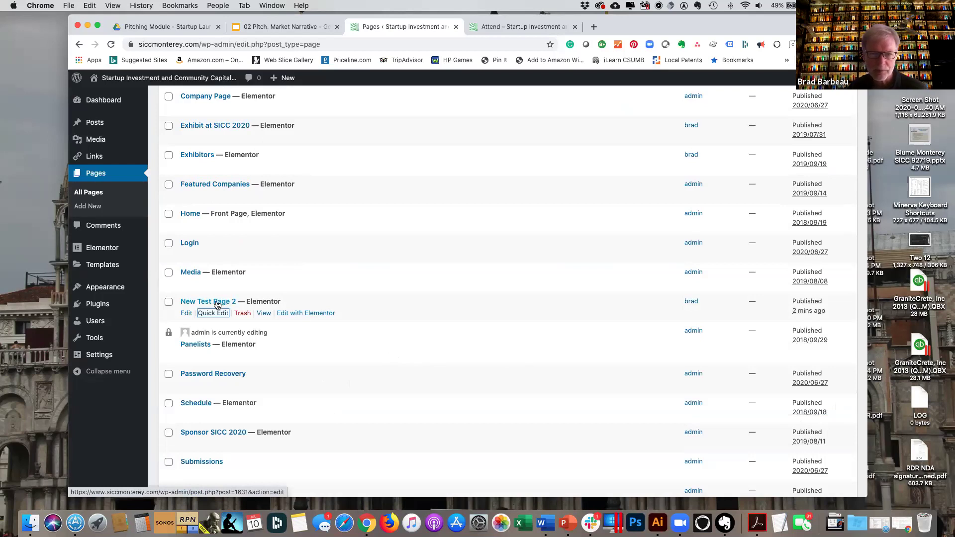
Trash New Test Page 2 and review the remaining published pages.
click(244, 316)
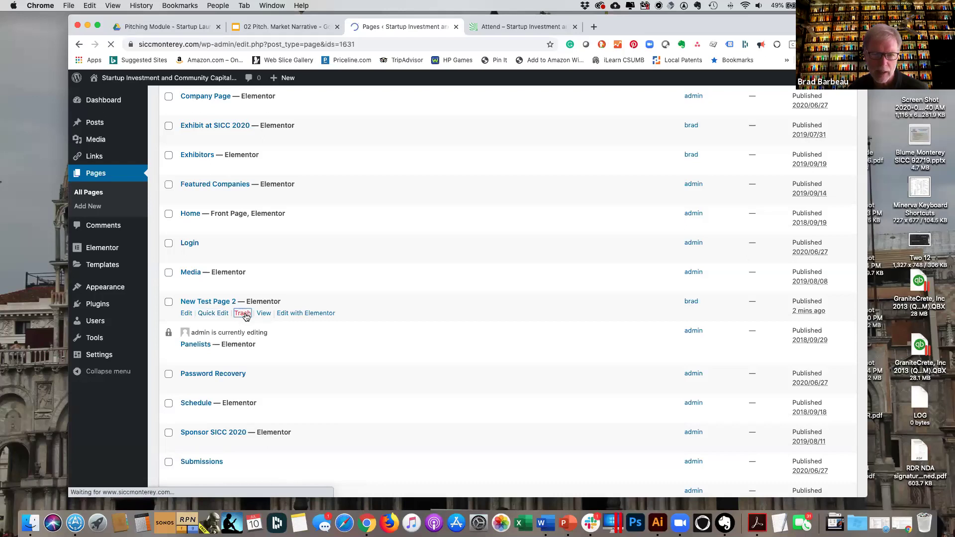
scroll(300, 324, down, 4)
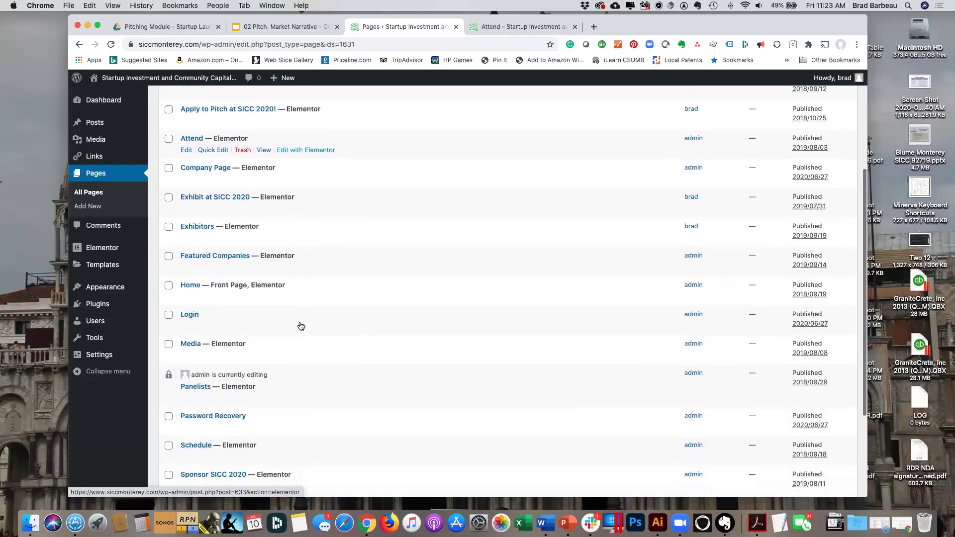
scroll(301, 326, down, 1)
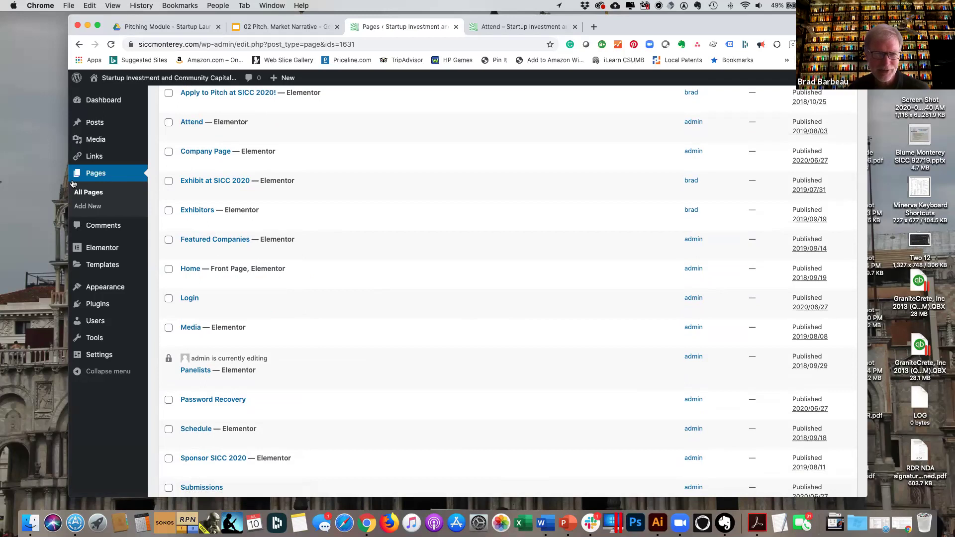
mouse_move(110, 295)
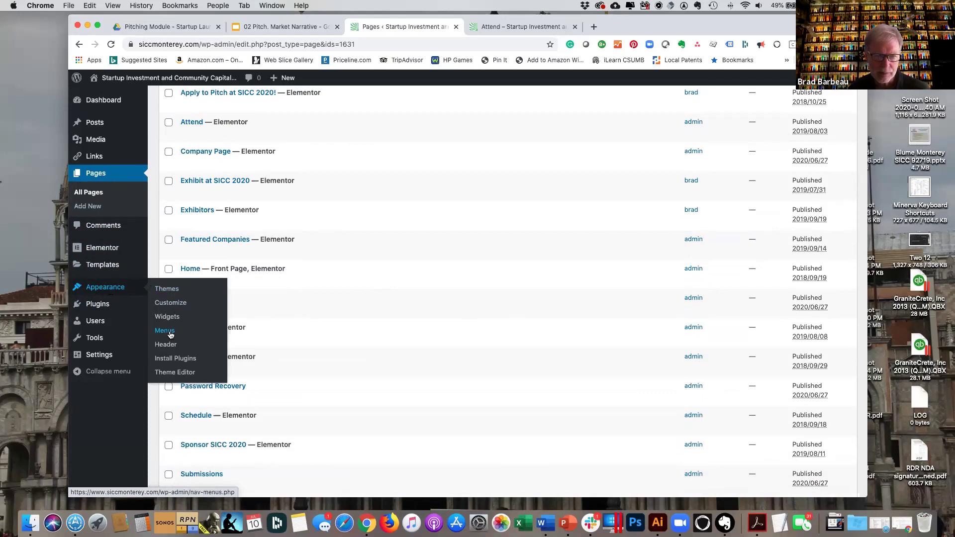
Open Appearance > Menus, compare with the live Attend page's navigation, then return.
click(170, 334)
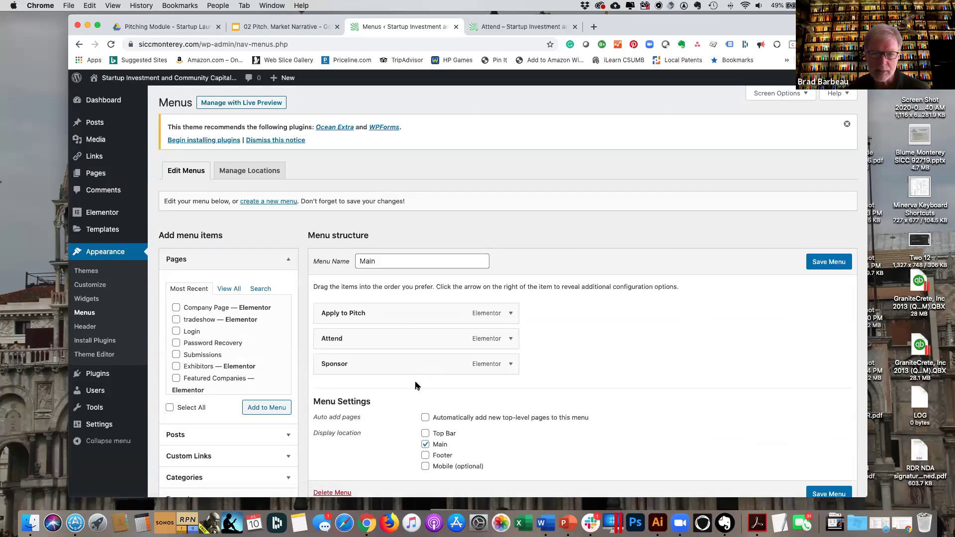
scroll(415, 385, down, 2)
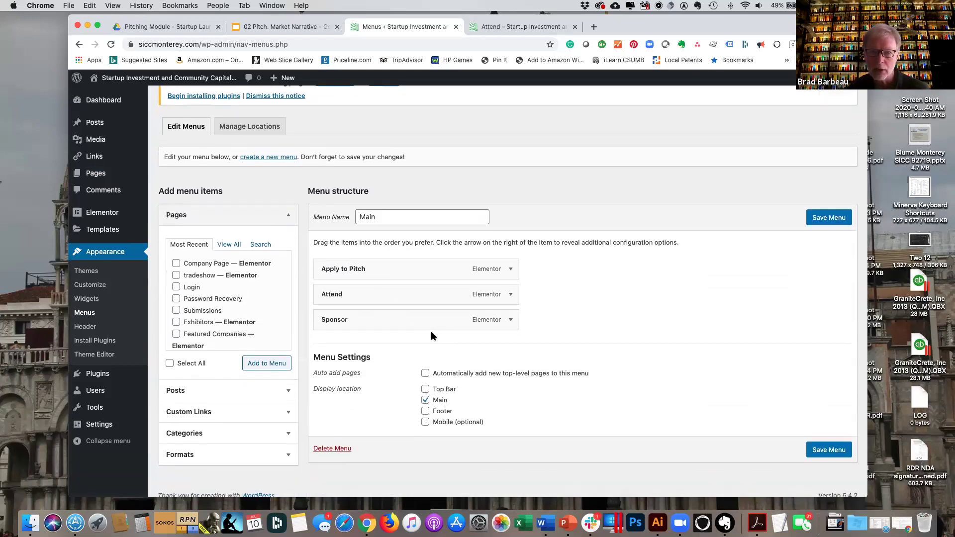
click(521, 29)
scroll(454, 160, up, 2)
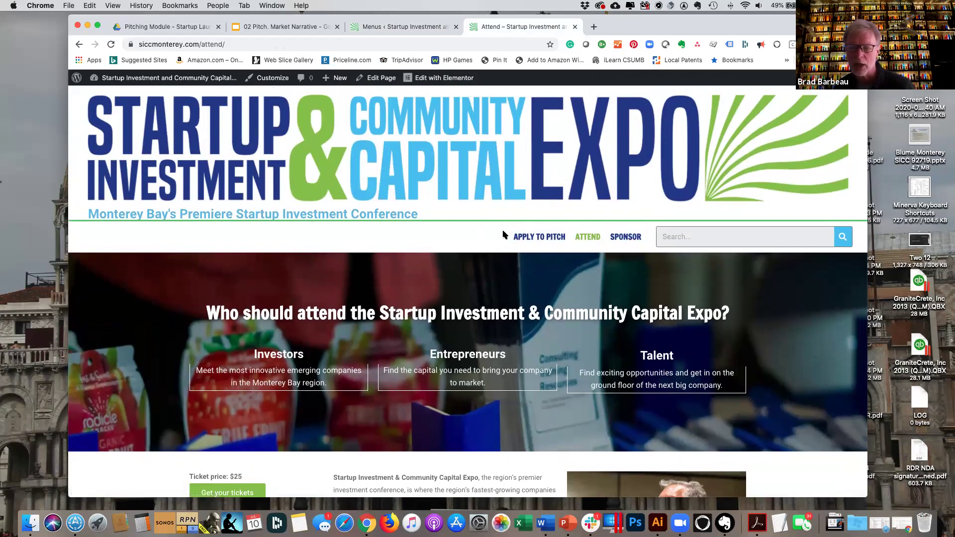
click(393, 27)
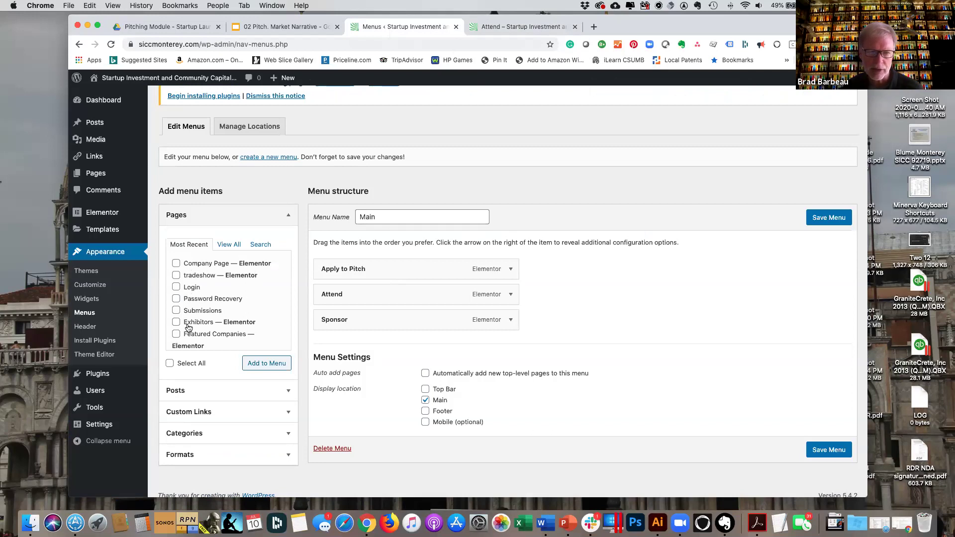
Add Company Page to the Main menu and save it.
click(176, 264)
click(267, 364)
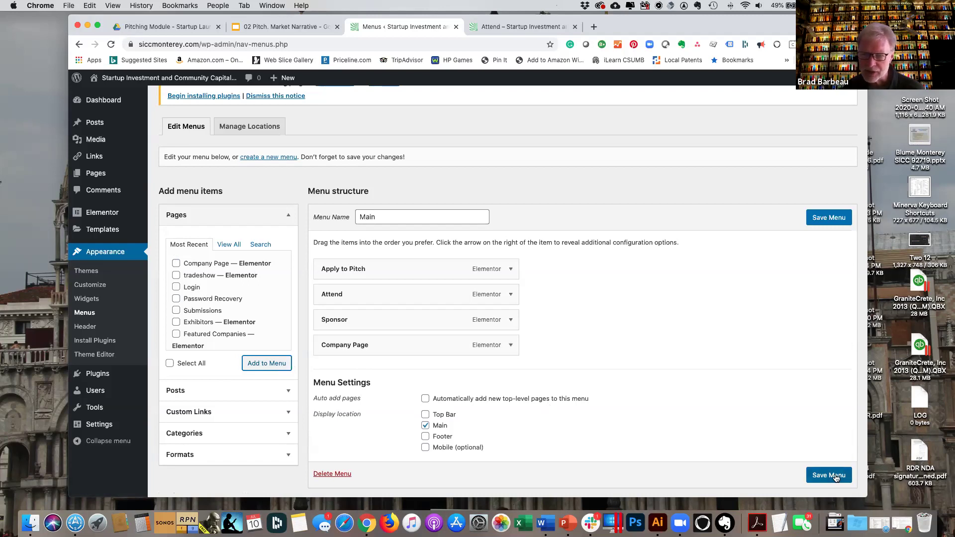
click(831, 475)
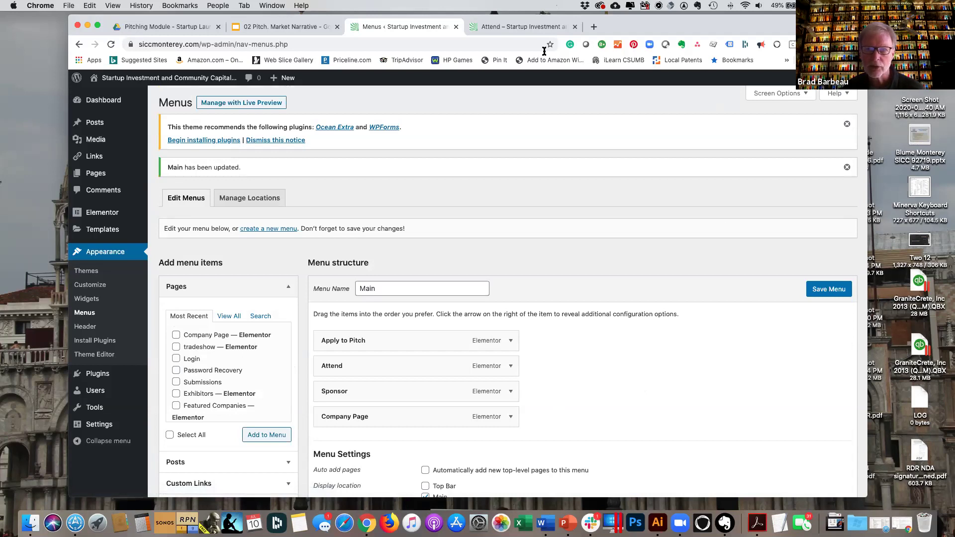
Reload the live Attend page to confirm Company Page appears in the navigation.
click(519, 30)
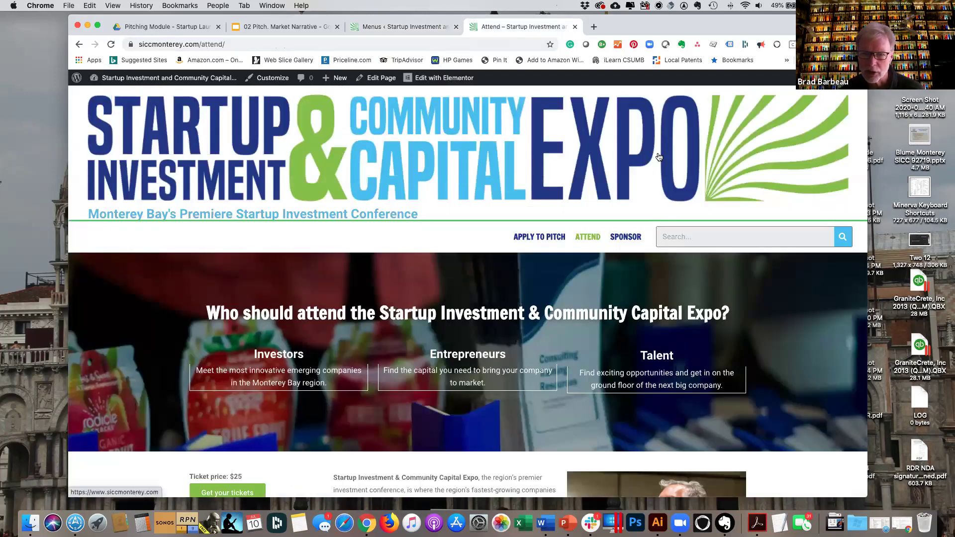
click(110, 45)
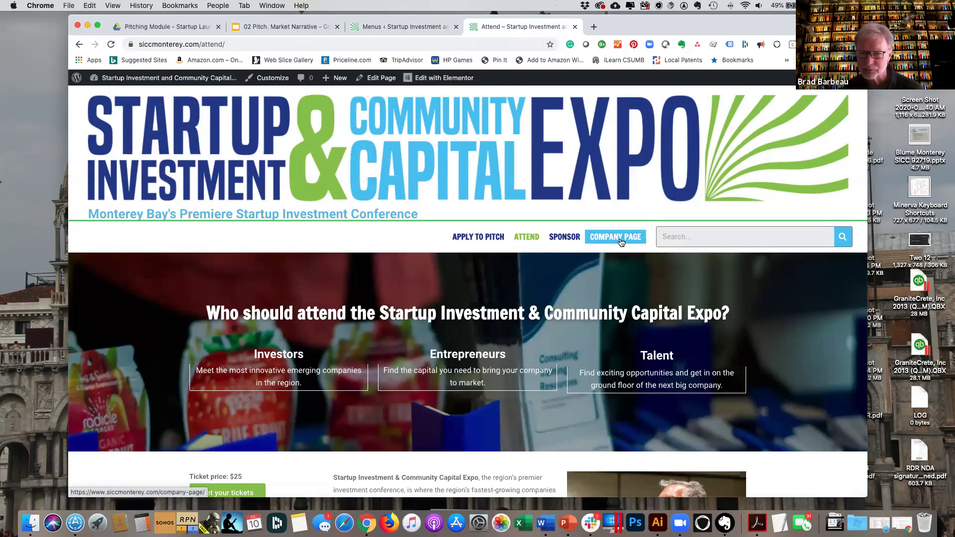
click(407, 28)
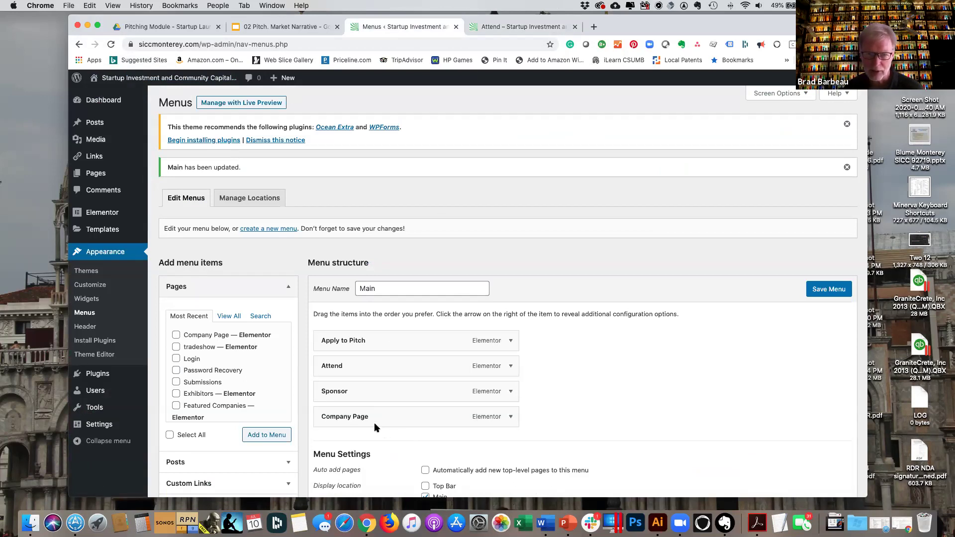
Nest Company Page under Attend, keep Sponsor top-level, save, and reload the live site.
drag(393, 419, 413, 388)
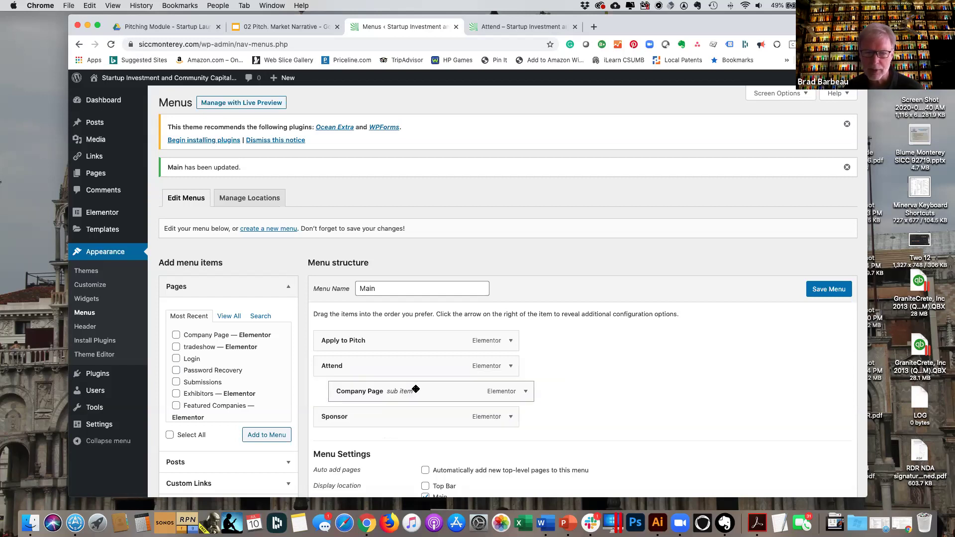
mouse_move(422, 393)
mouse_down()
mouse_move(427, 351)
mouse_move(426, 394)
mouse_move(412, 394)
mouse_move(427, 395)
mouse_up()
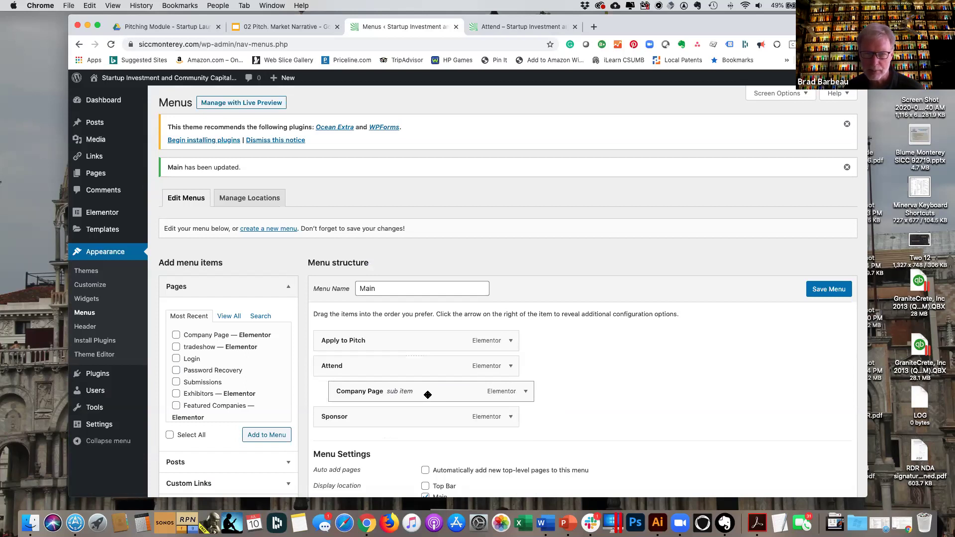
mouse_move(444, 390)
mouse_down()
mouse_move(420, 397)
mouse_move(452, 396)
mouse_up()
drag(398, 422, 427, 420)
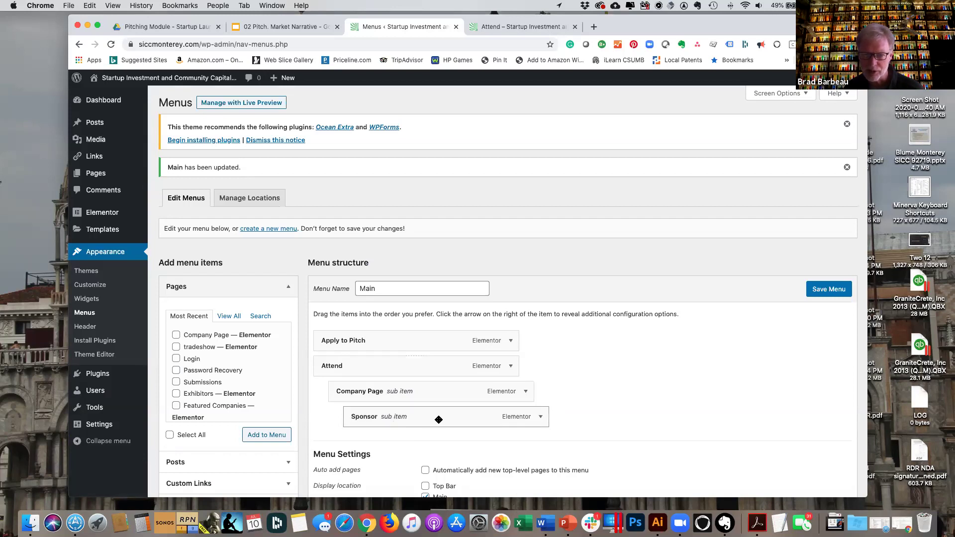
drag(438, 419, 409, 418)
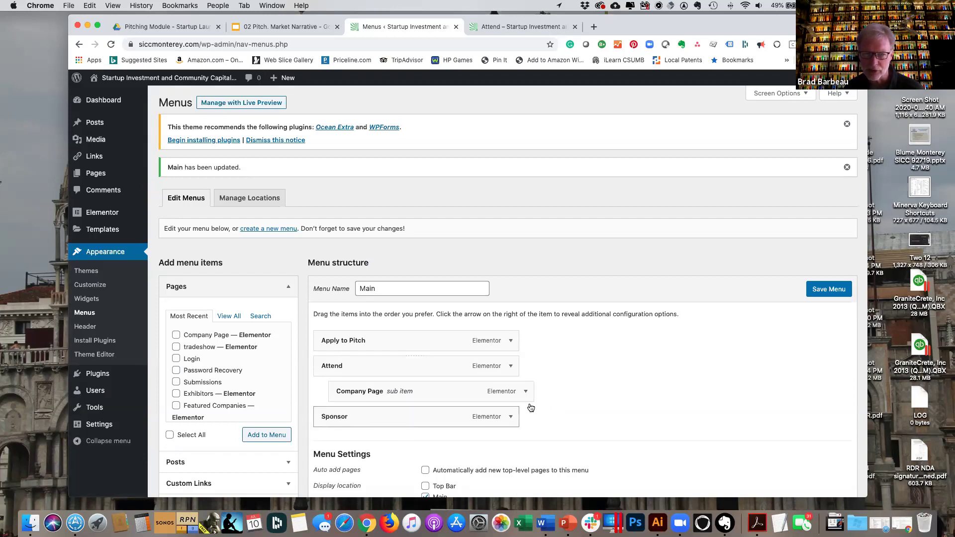
click(836, 294)
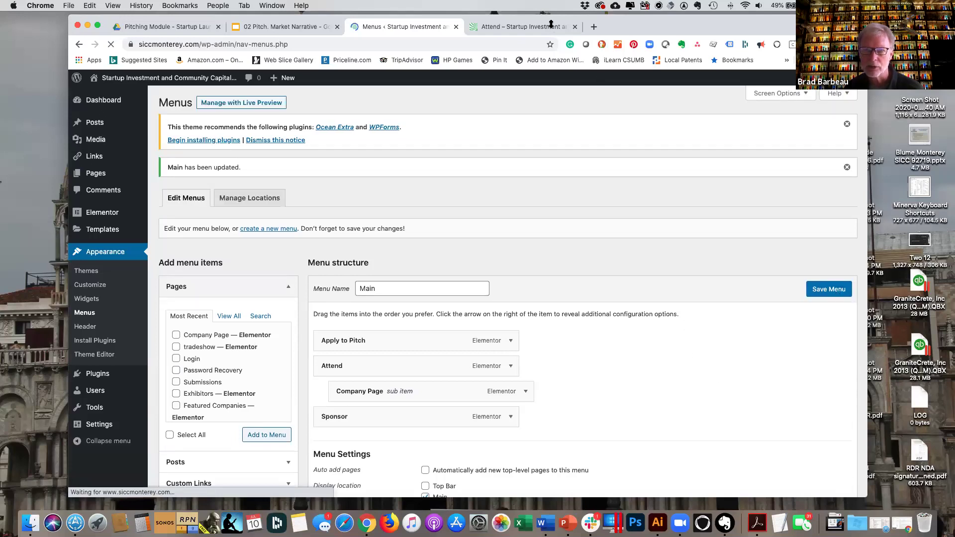
click(524, 27)
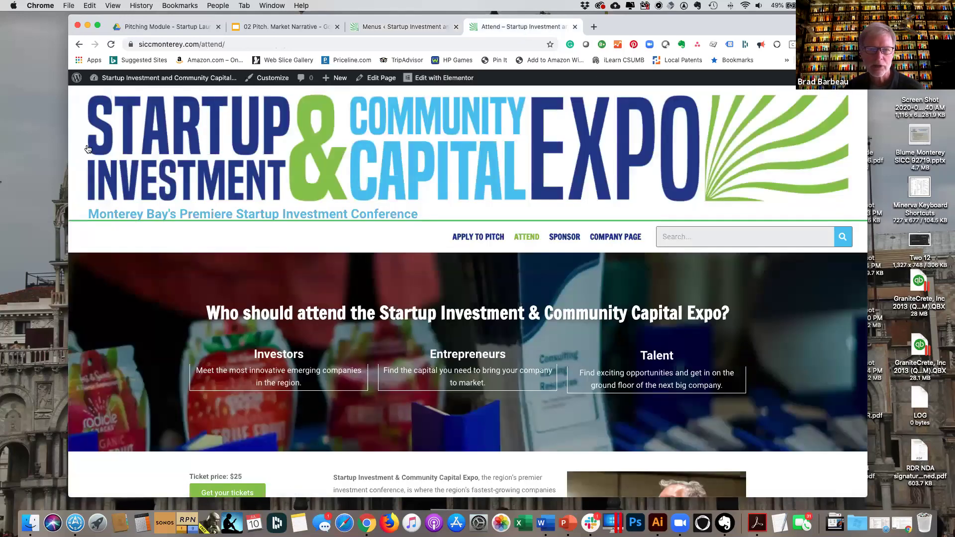
key(super+r)
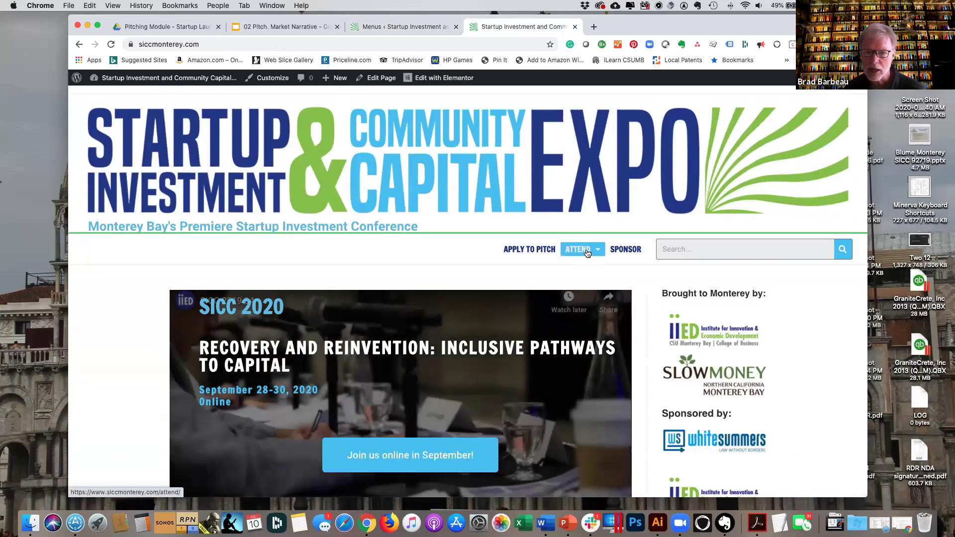
Delete the Company Page item from the Main menu and save, keeping Apply to Pitch, Attend, Sponsor.
mouse_move(588, 253)
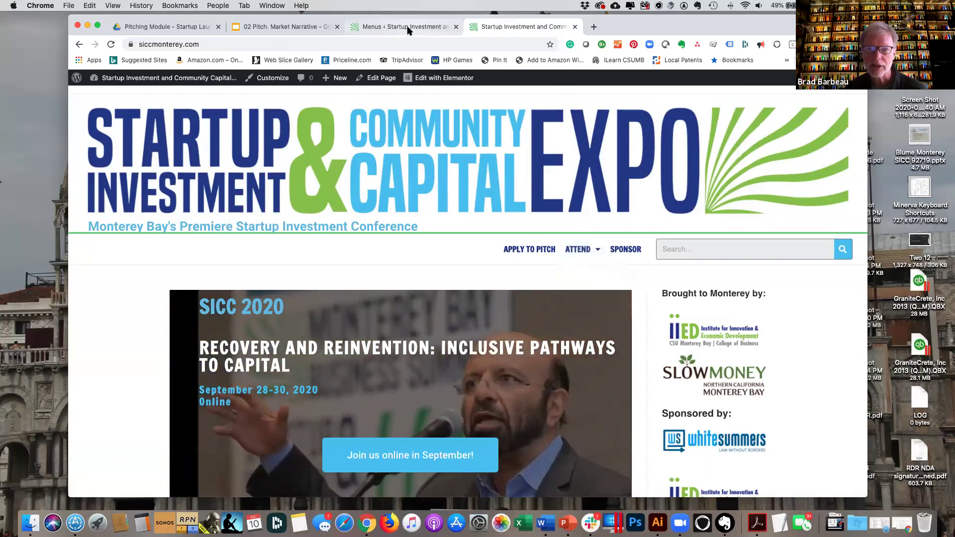
click(408, 31)
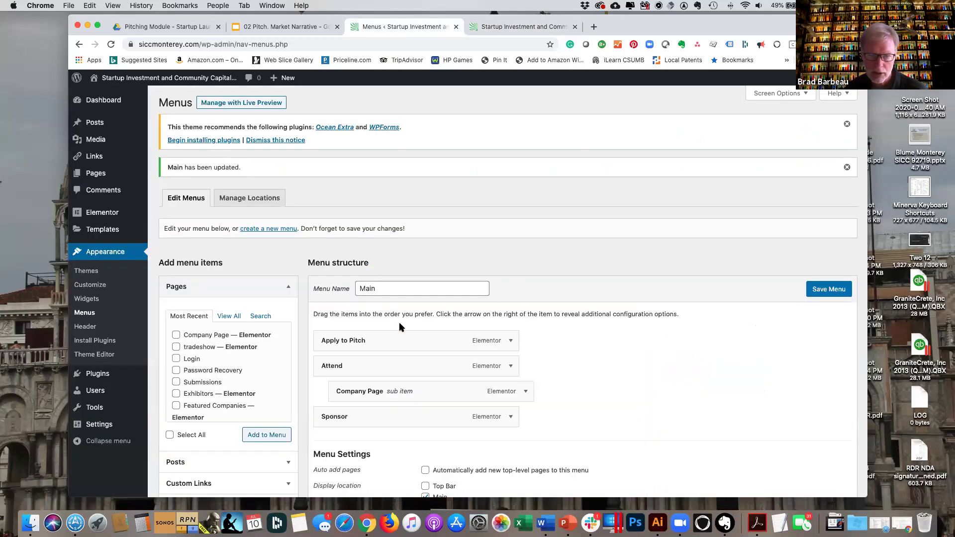
click(526, 392)
scroll(546, 395, down, 4)
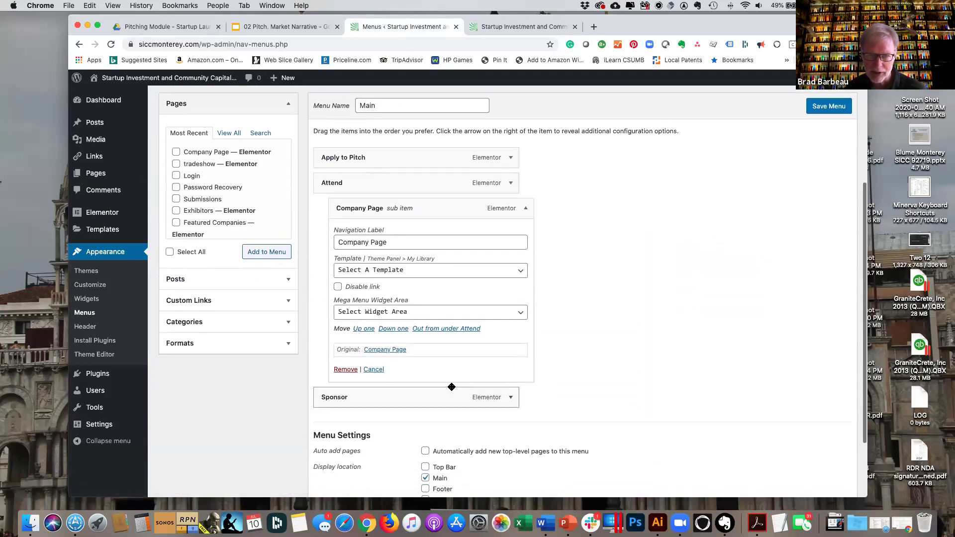
click(344, 370)
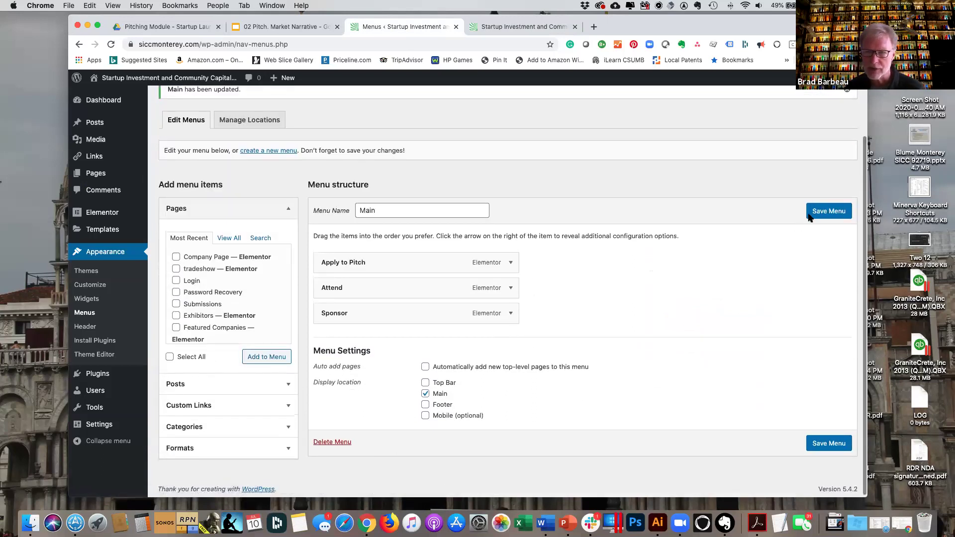
click(828, 212)
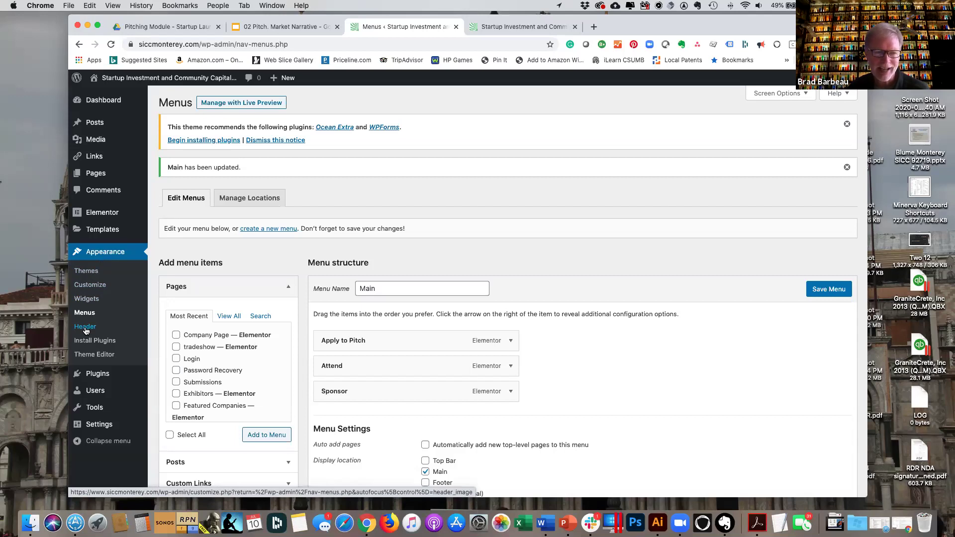
Go to Appearance > Widgets to view the Default Sidebar and footer widget areas.
click(85, 330)
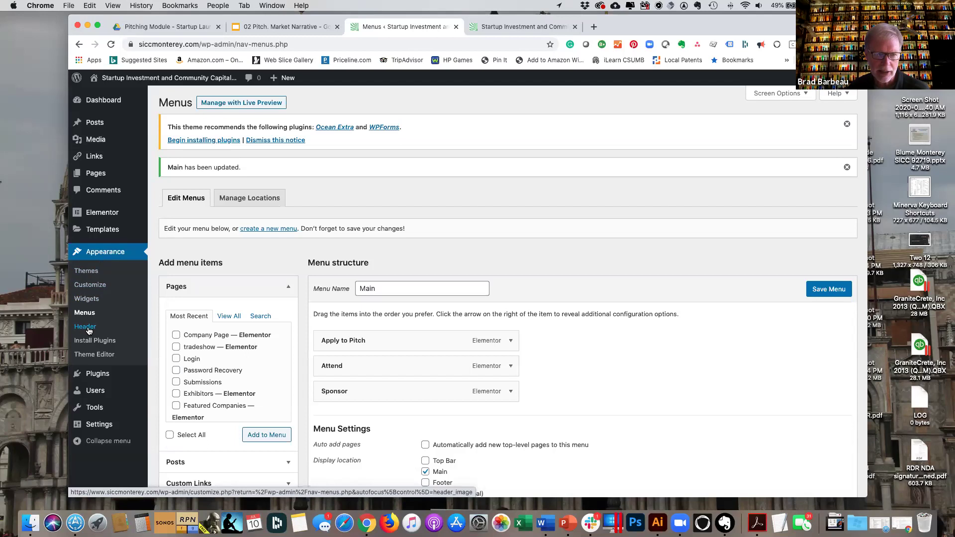
click(92, 302)
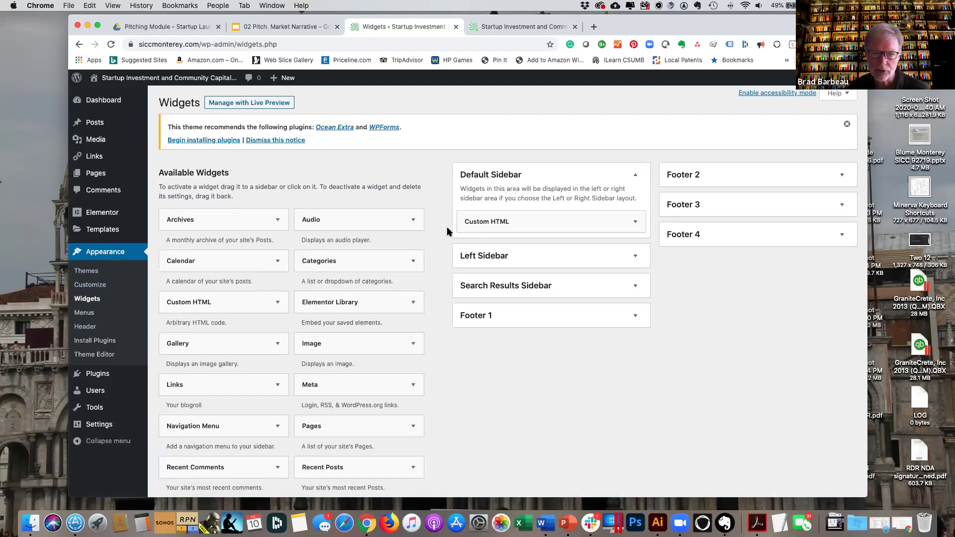
View the live homepage sidebar showing the Brought to Monterey by and Sponsored by logos.
click(537, 26)
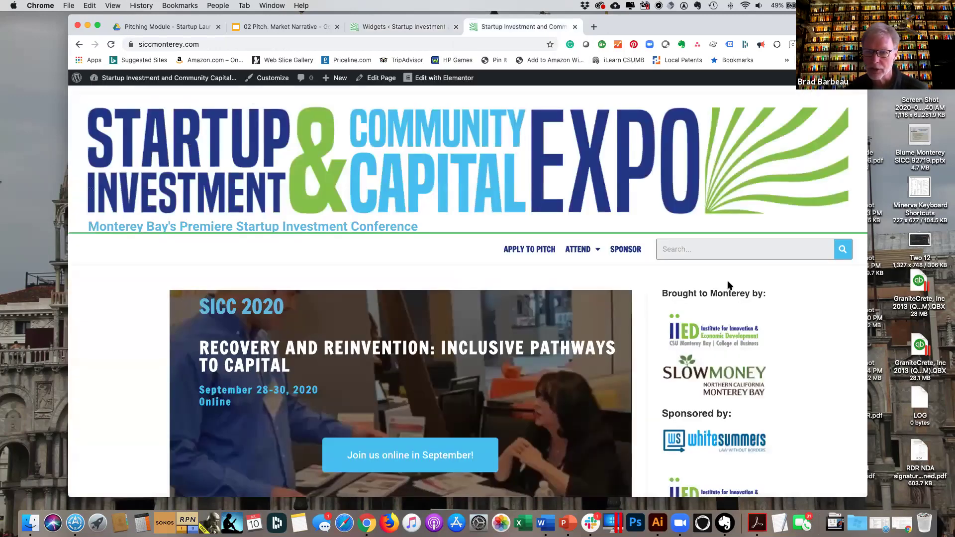
scroll(746, 393, down, 3)
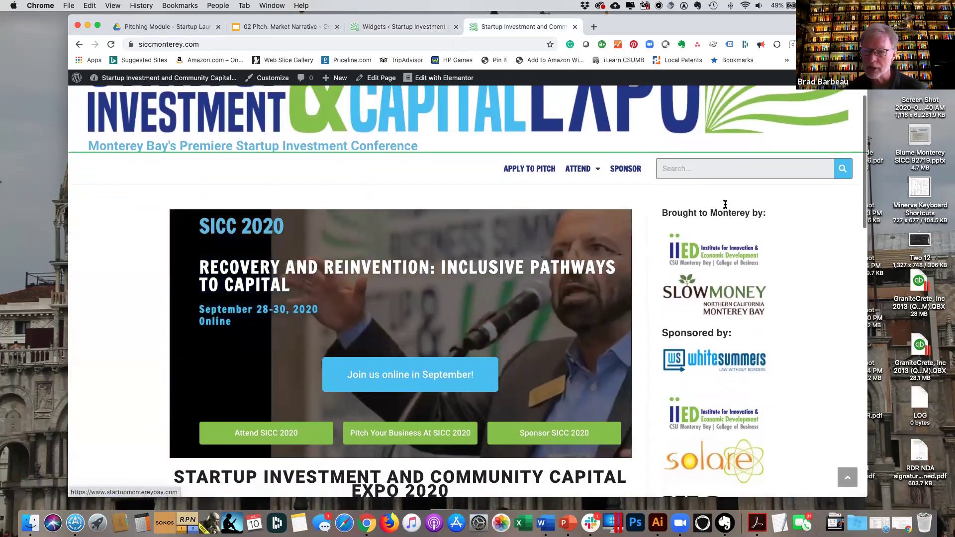
scroll(731, 348, down, 1)
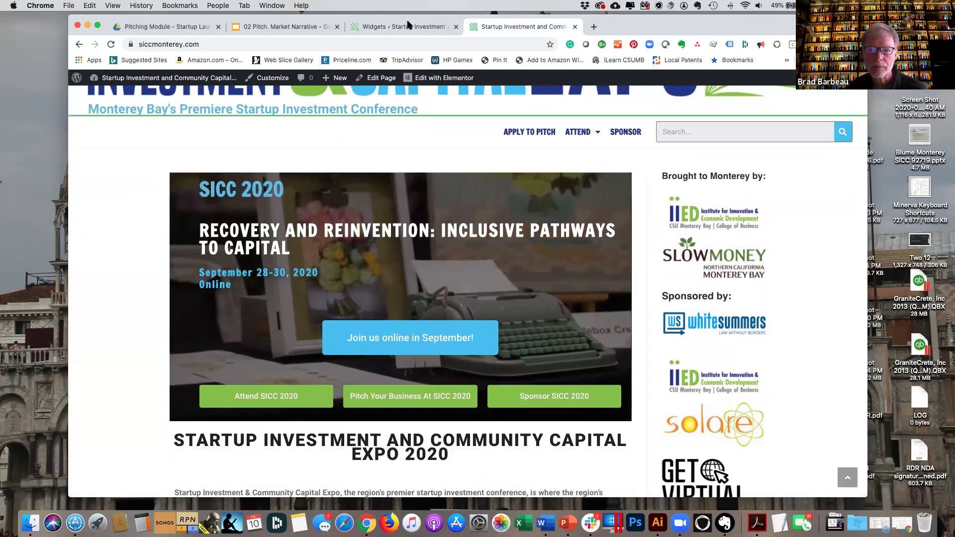
Inspect the Default Sidebar Custom HTML widget's sponsor logo link code, then collapse the widget.
click(408, 26)
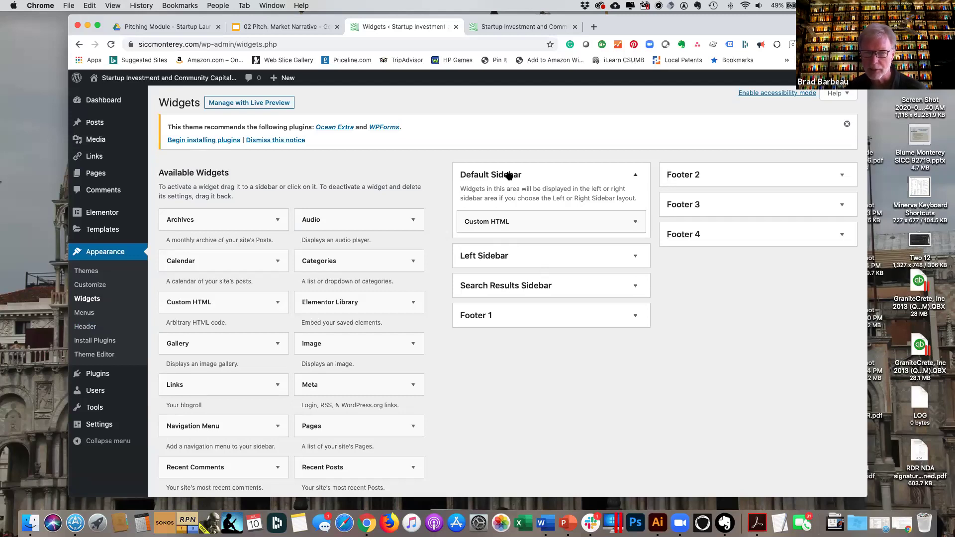
scroll(508, 175, down, 1)
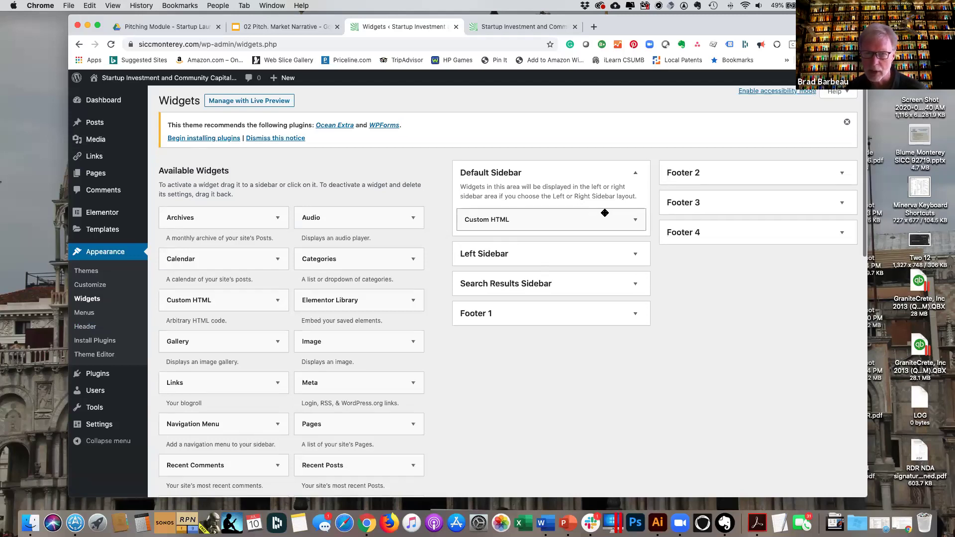
click(635, 224)
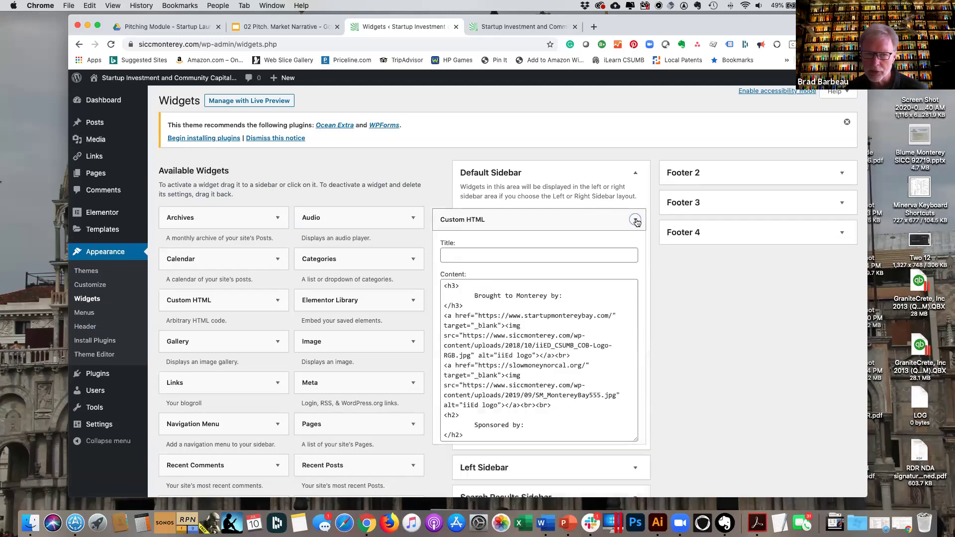
scroll(587, 369, down, 5)
scroll(588, 369, down, 4)
scroll(588, 370, down, 4)
scroll(588, 369, up, 3)
scroll(588, 369, up, 5)
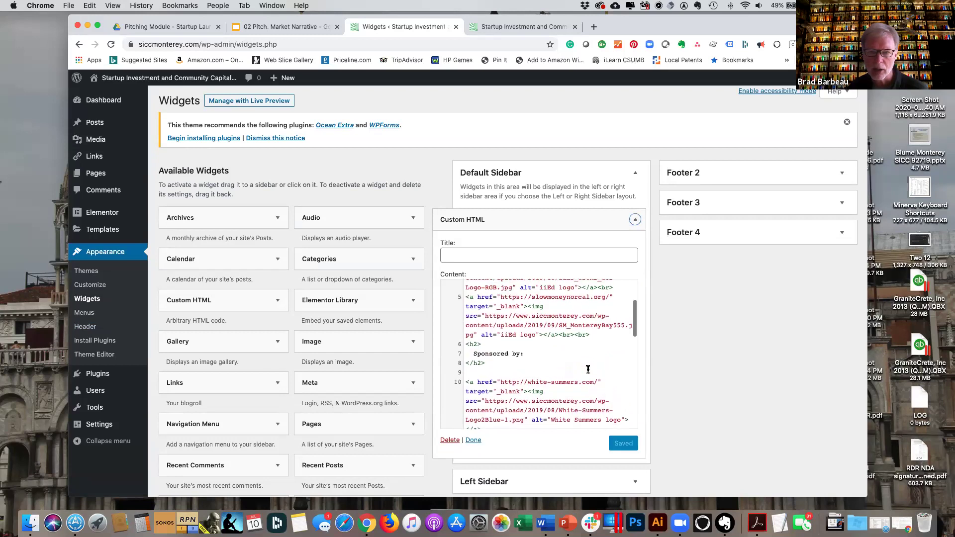
click(529, 224)
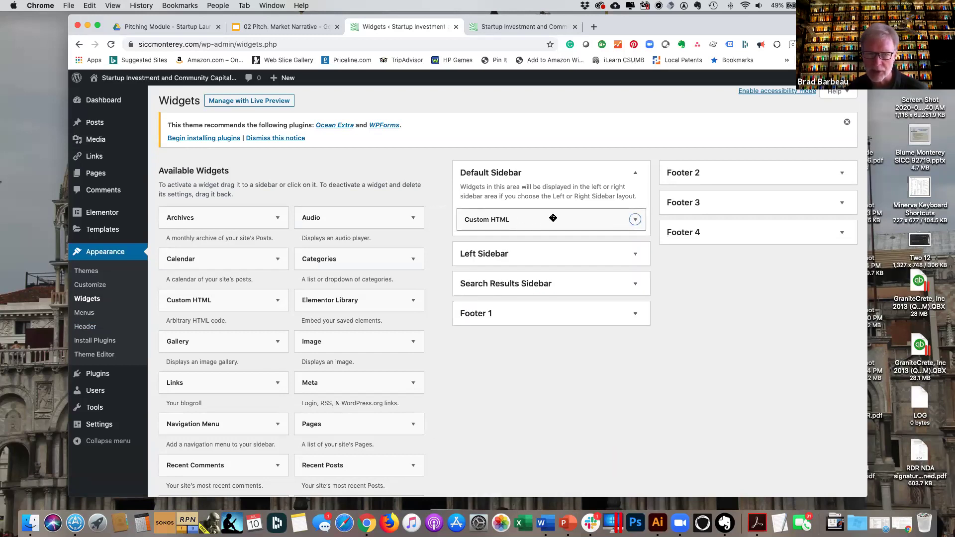
click(636, 256)
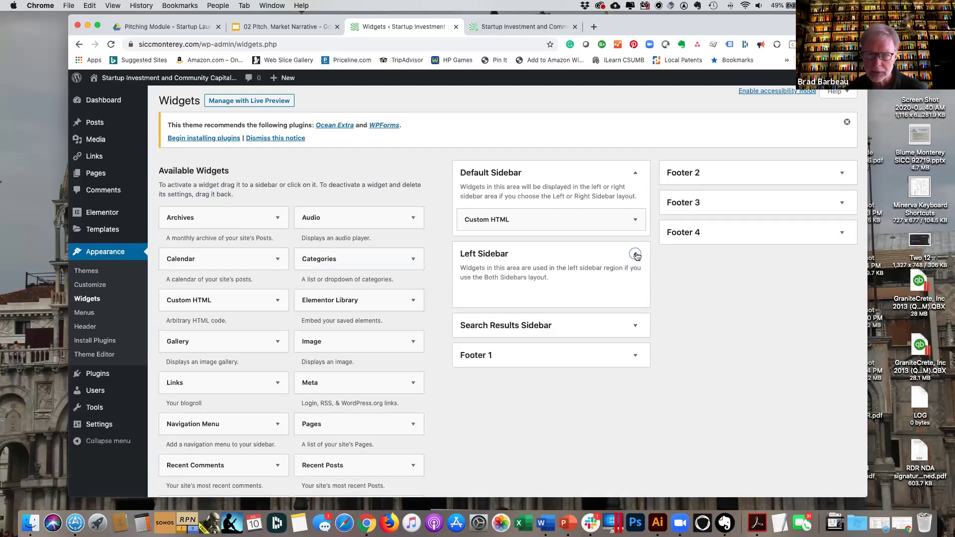
click(636, 255)
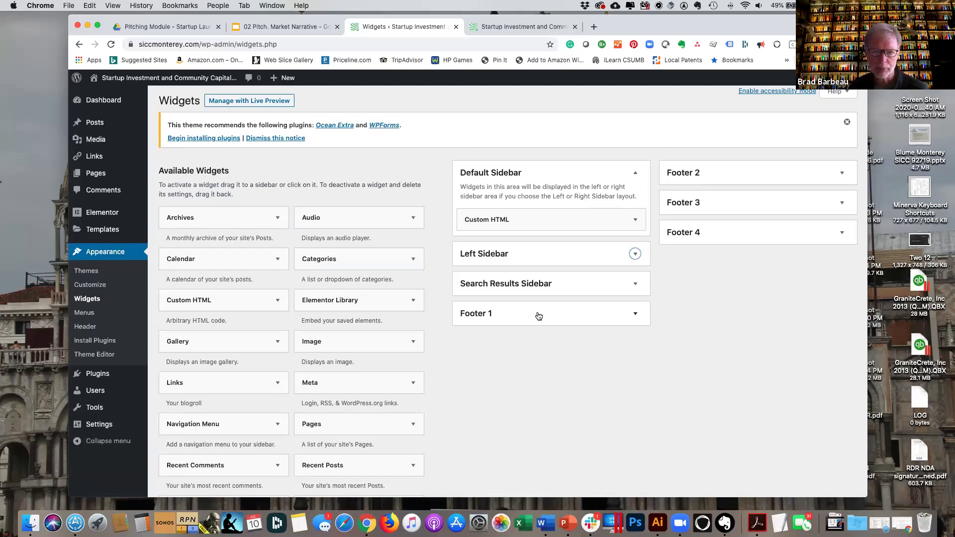
scroll(223, 225, down, 1)
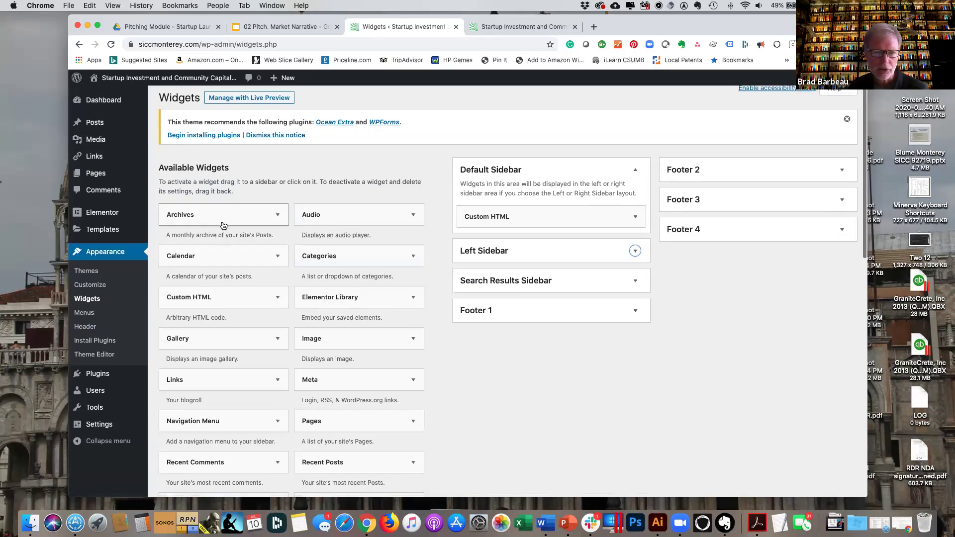
scroll(223, 226, down, 2)
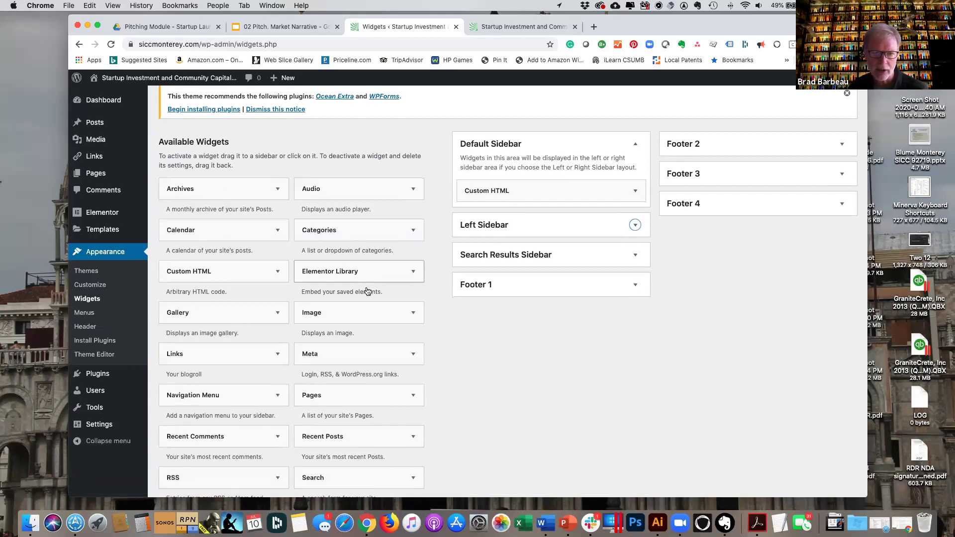
scroll(337, 319, down, 3)
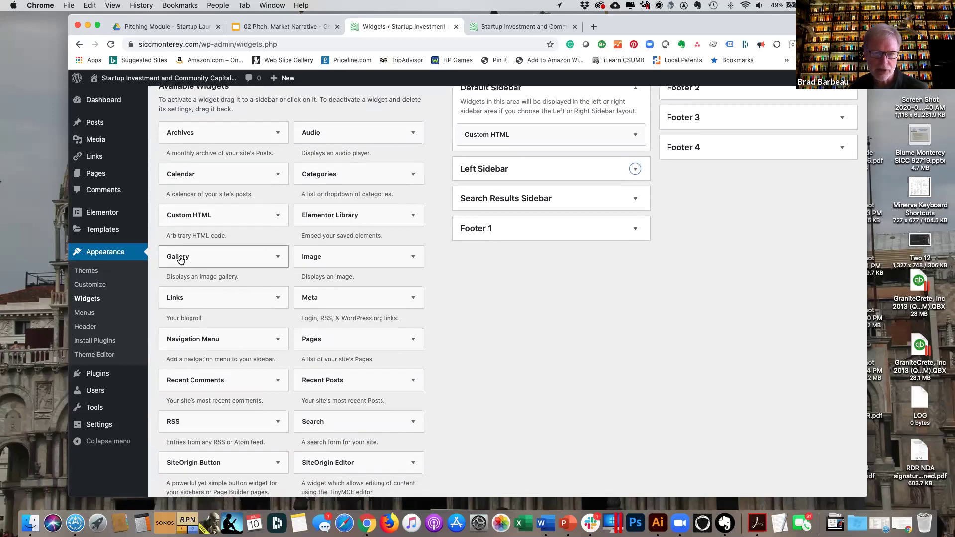
scroll(256, 330, down, 4)
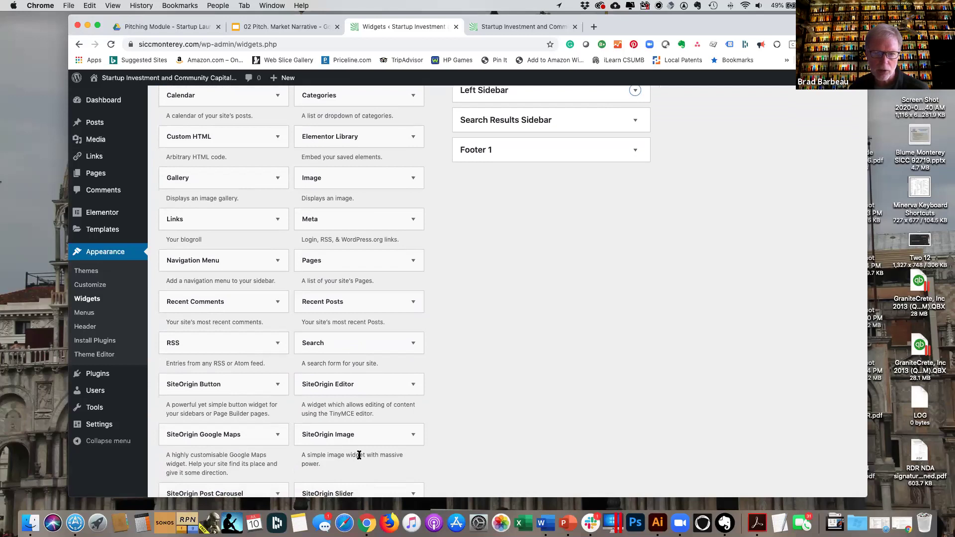
scroll(359, 455, down, 10)
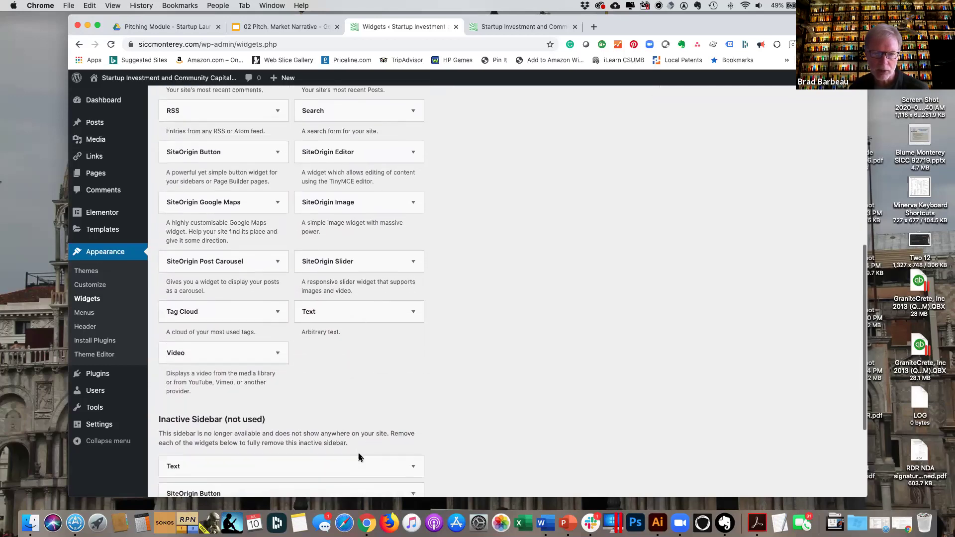
scroll(319, 357, up, 5)
scroll(320, 360, up, 10)
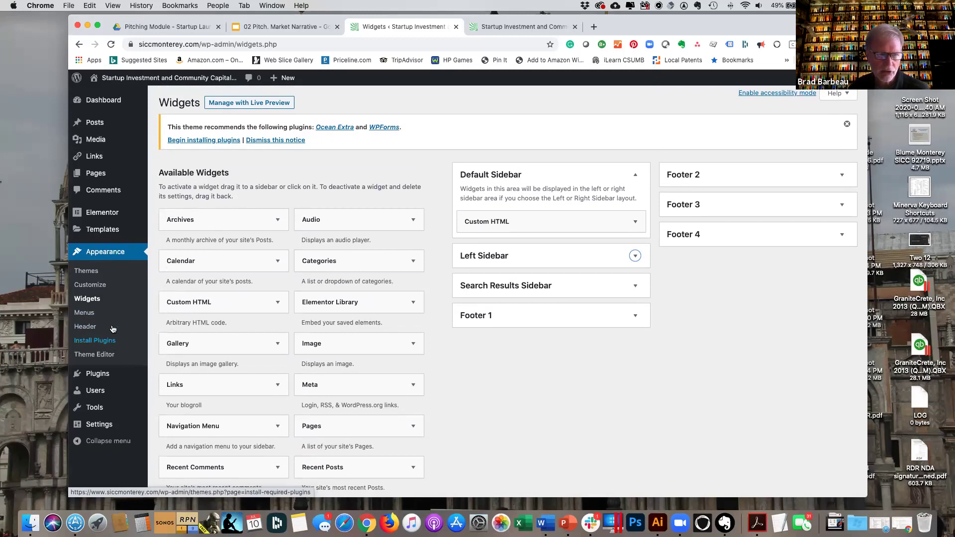
mouse_move(90, 222)
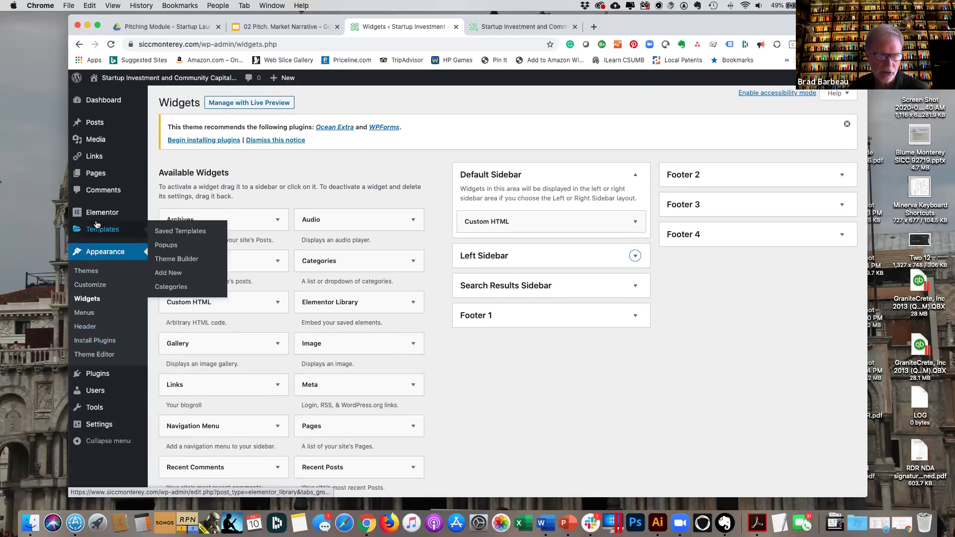
mouse_move(93, 378)
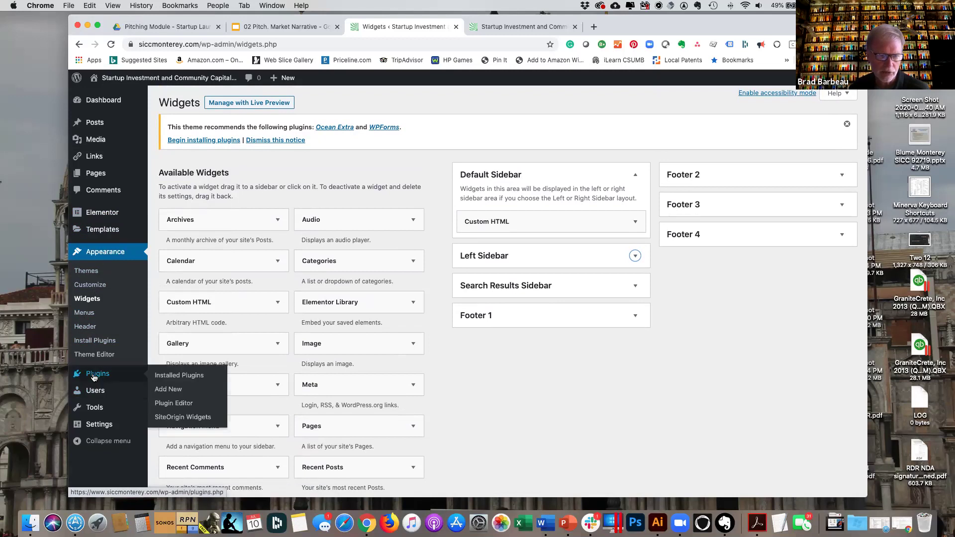
Review the Installed Plugins page listing 14 plugins, 9 active and 5 inactive.
click(94, 378)
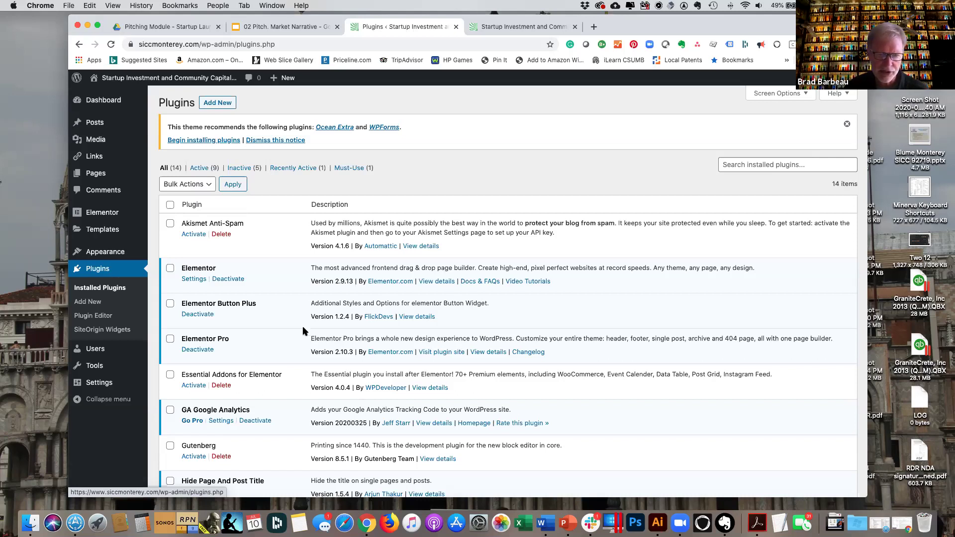
scroll(302, 326, down, 5)
scroll(302, 330, down, 2)
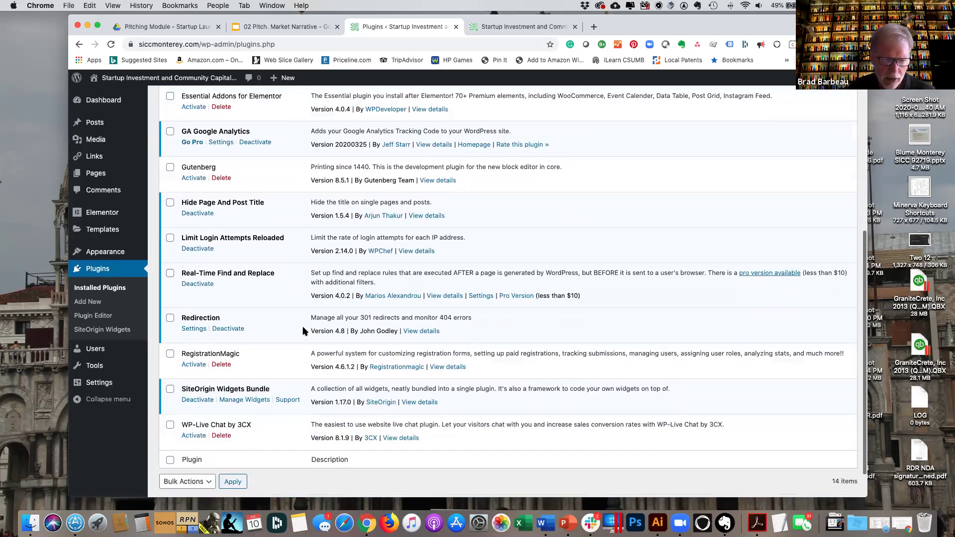
scroll(303, 331, up, 10)
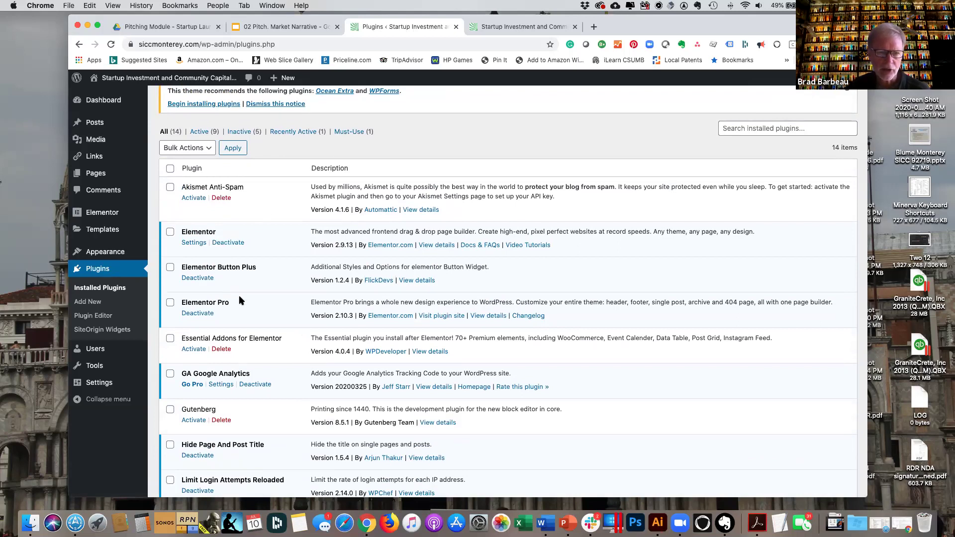
scroll(306, 215, down, 1)
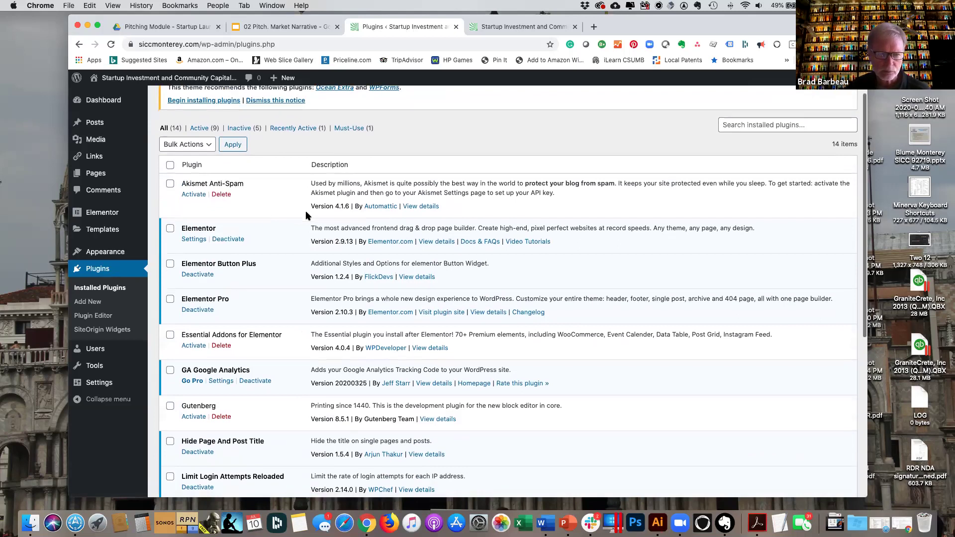
scroll(306, 215, down, 2)
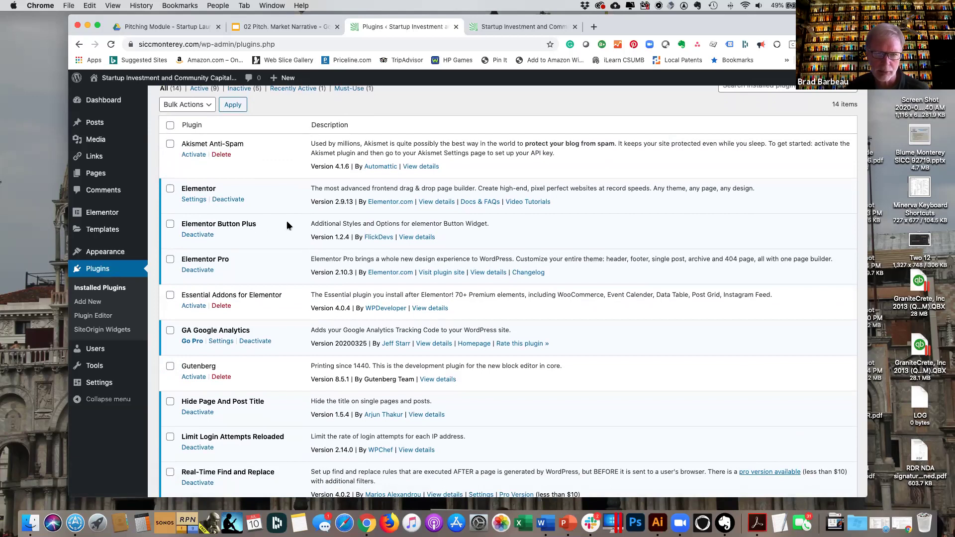
scroll(278, 227, down, 2)
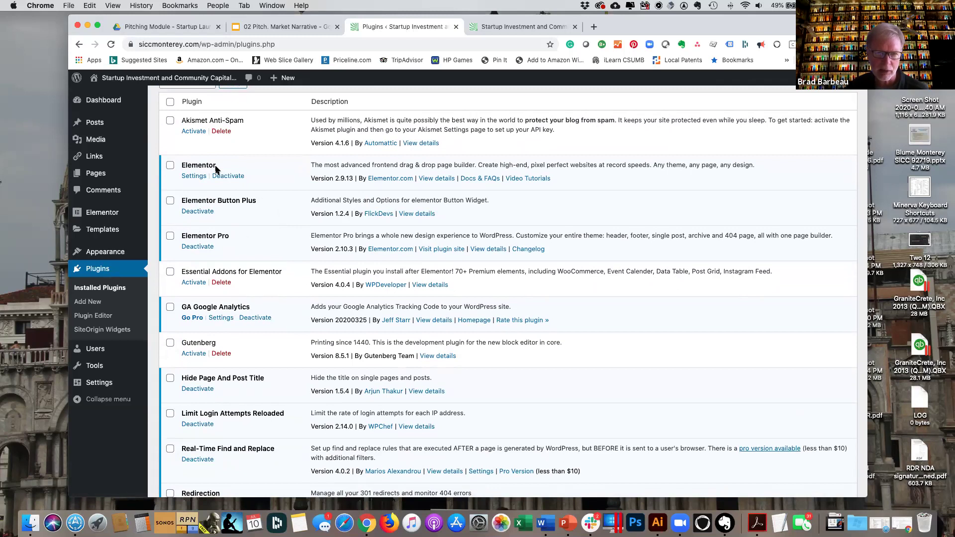
scroll(266, 240, down, 3)
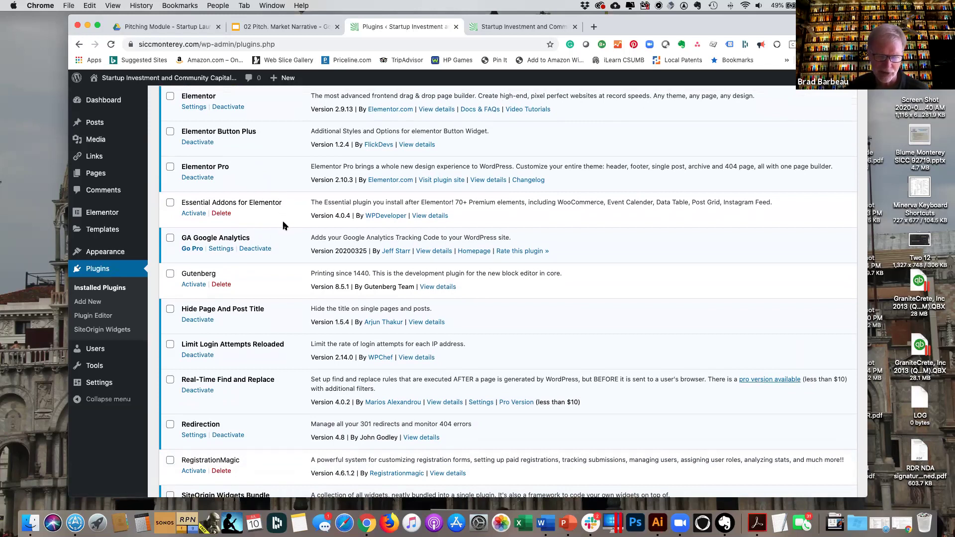
scroll(286, 245, down, 3)
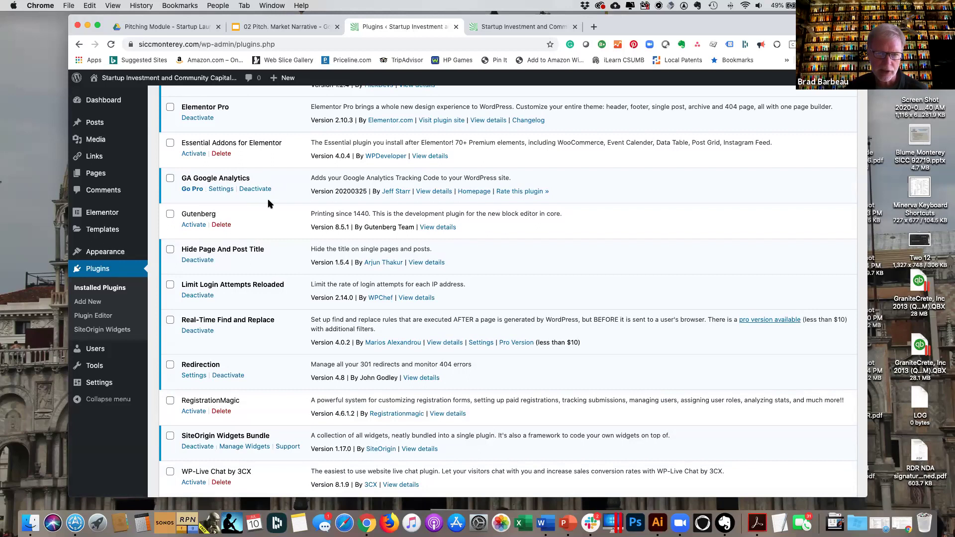
scroll(264, 194, down, 3)
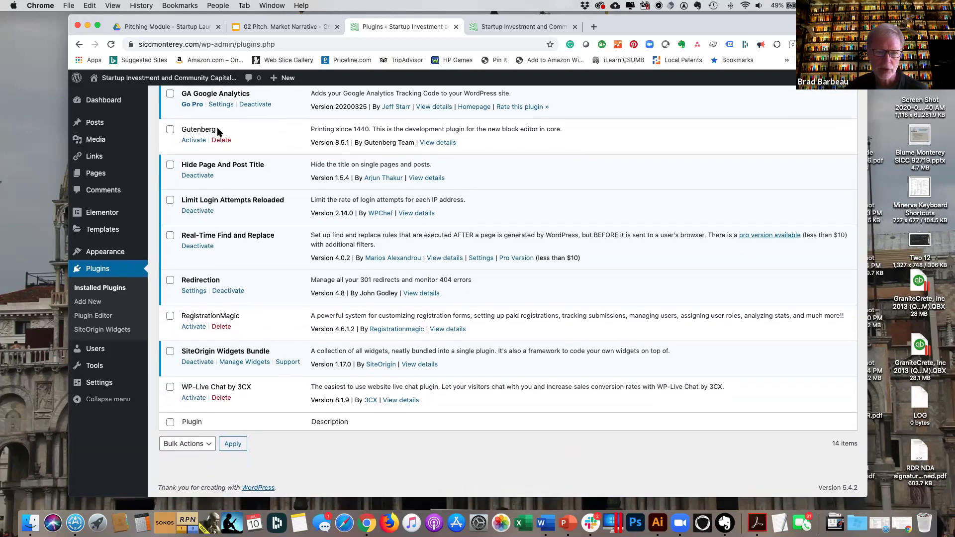
scroll(248, 133, up, 1)
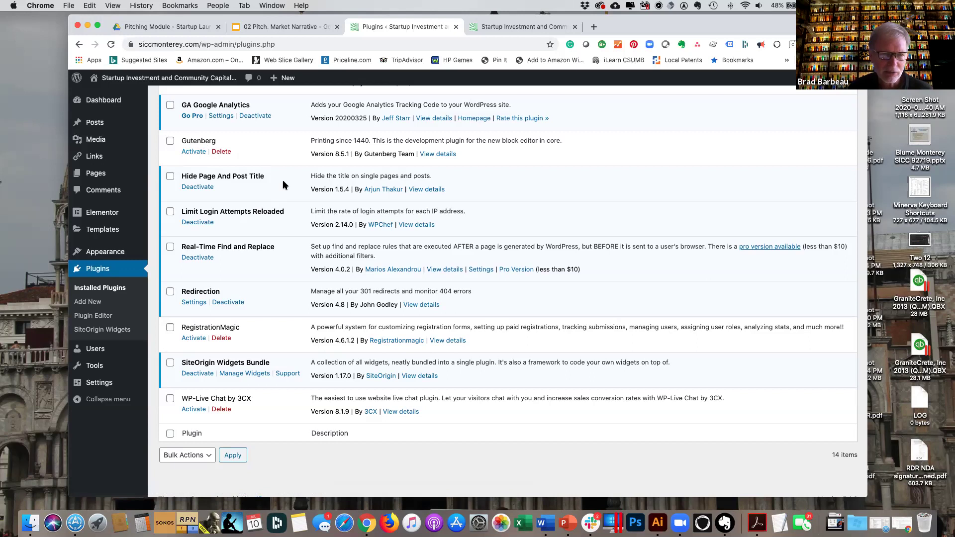
scroll(274, 186, down, 1)
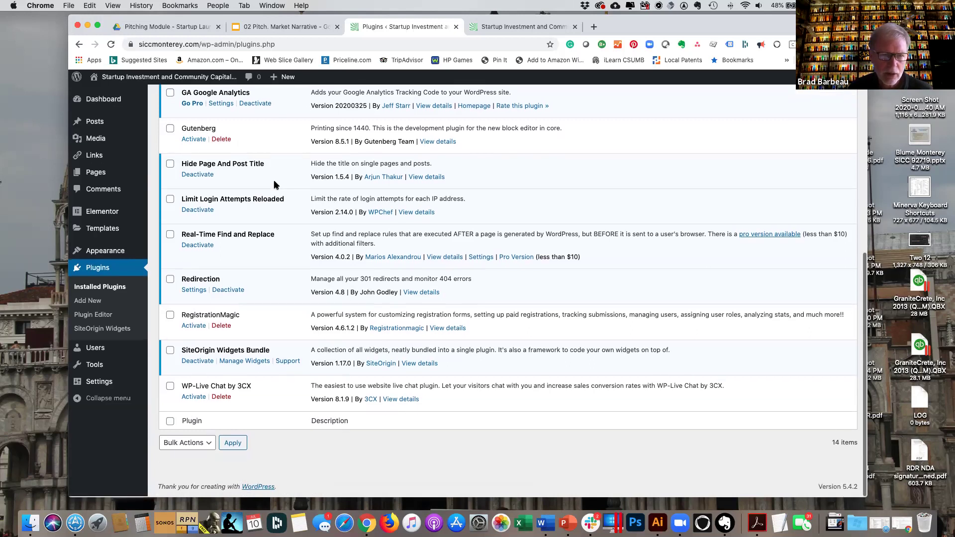
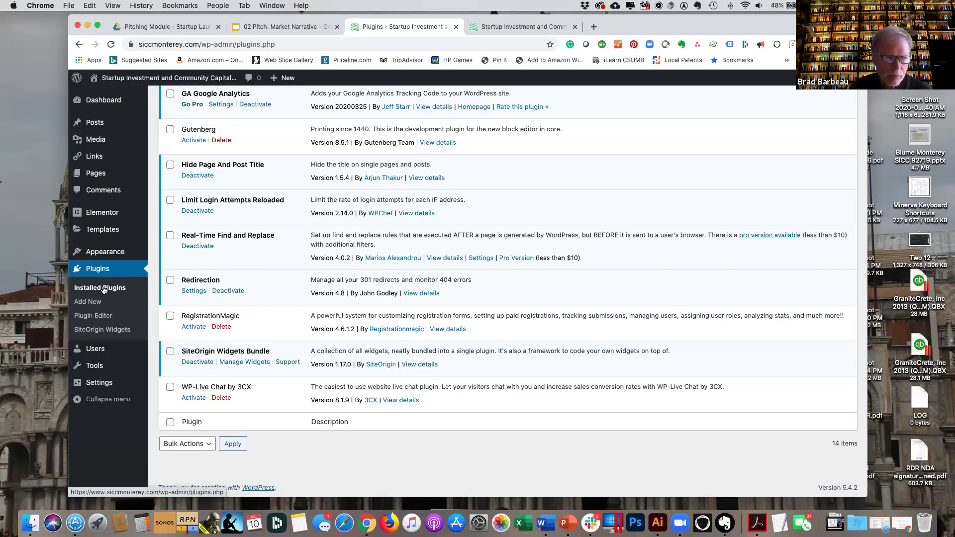
Go from the plugins list to the Media Library grid of uploaded images.
scroll(107, 287, up, 1)
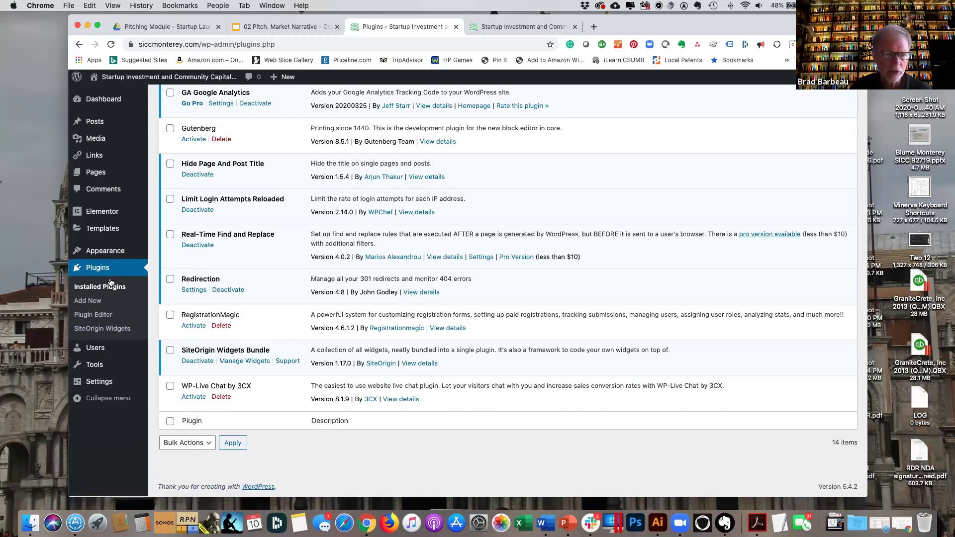
scroll(111, 282, up, 3)
click(101, 141)
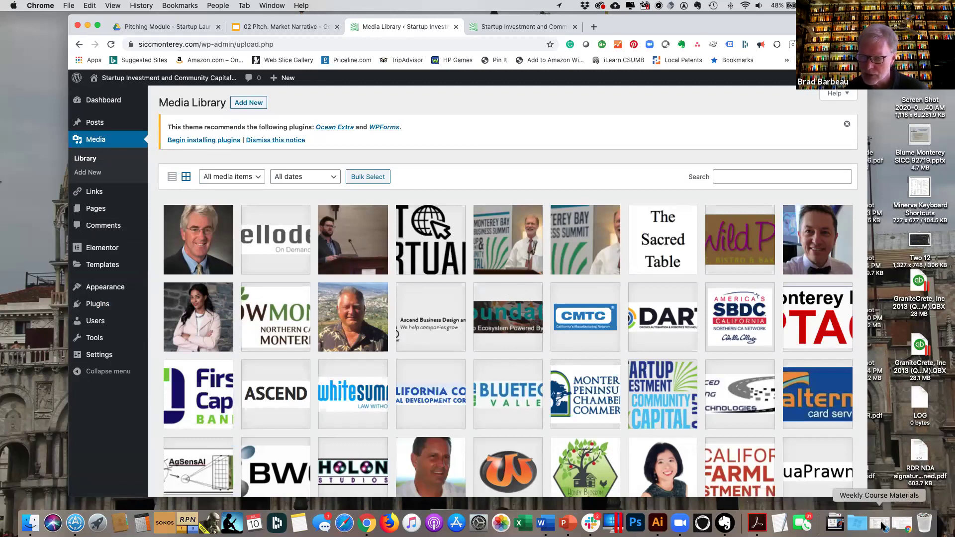
Upload the diagram PNG from the Weekly Course Materials folder into the Media Library.
click(884, 523)
drag(723, 37, 954, 55)
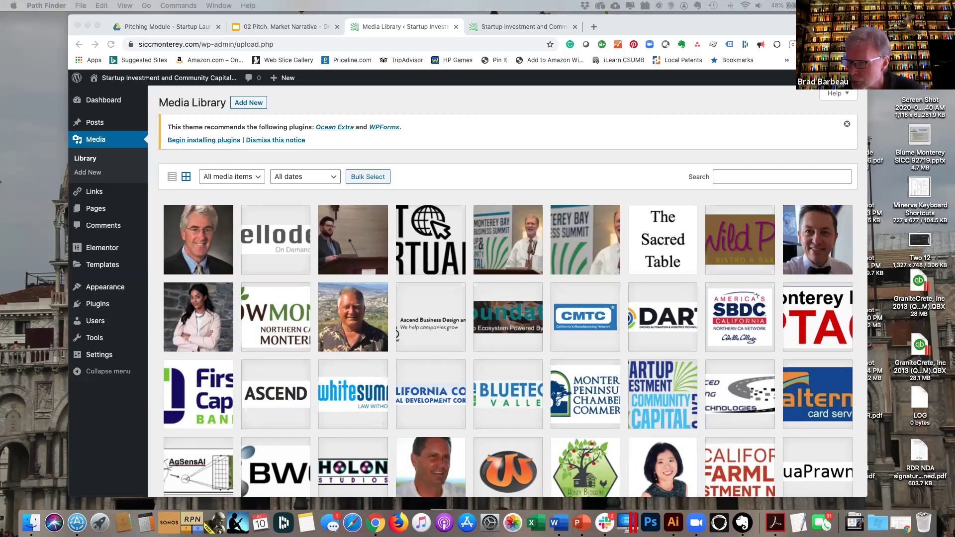
drag(954, 249, 597, 260)
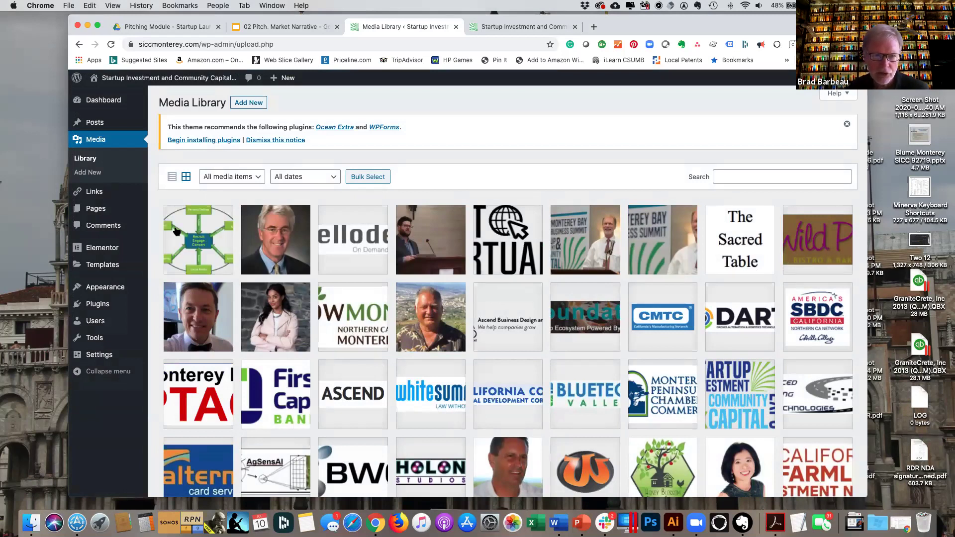
Enter 'A diagram of marketing tools' as alt text for Communications-Tools-new.png.
click(197, 242)
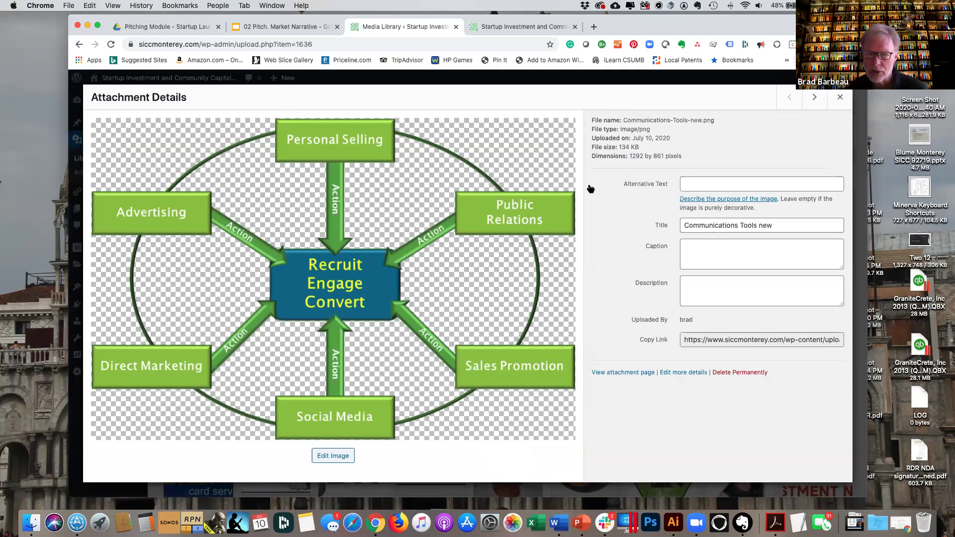
click(700, 185)
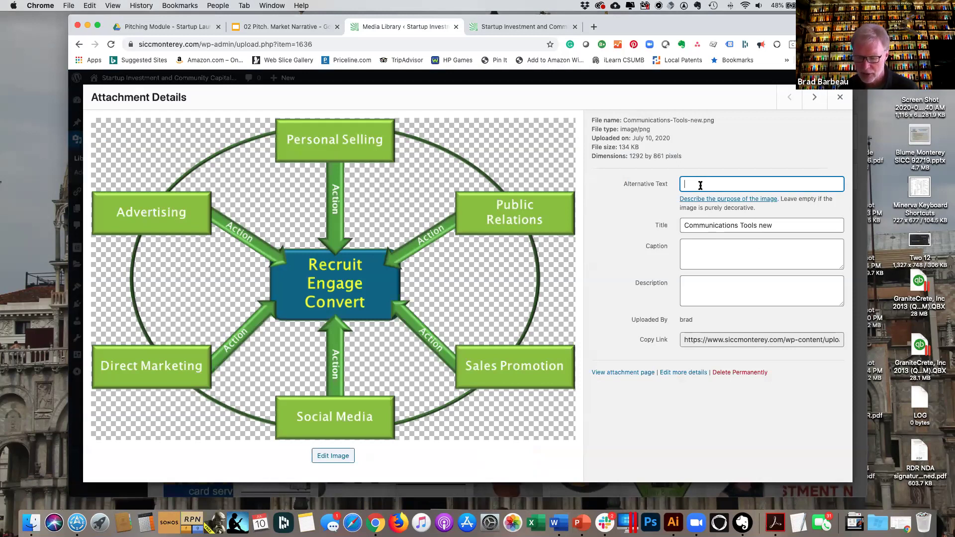
text(A )
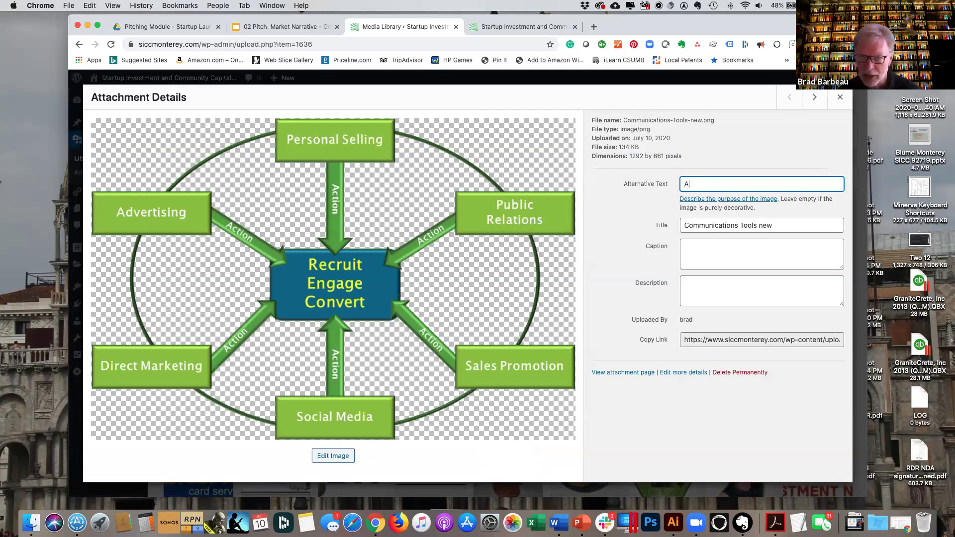
text(diag)
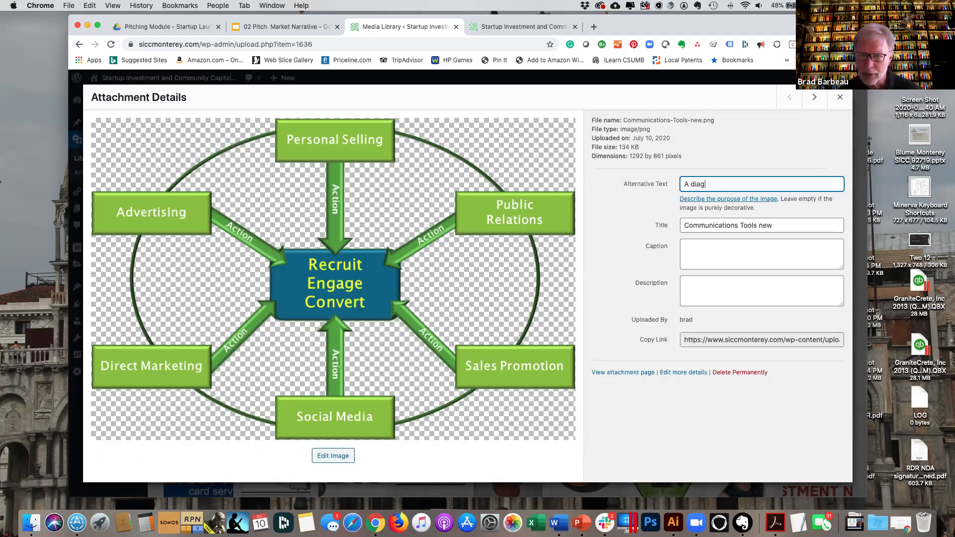
text(ram of marketing tools)
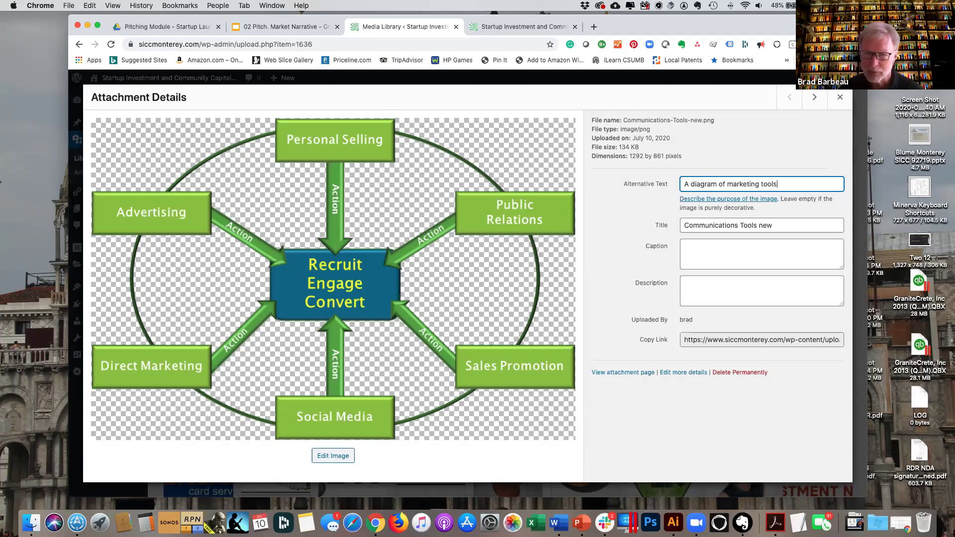
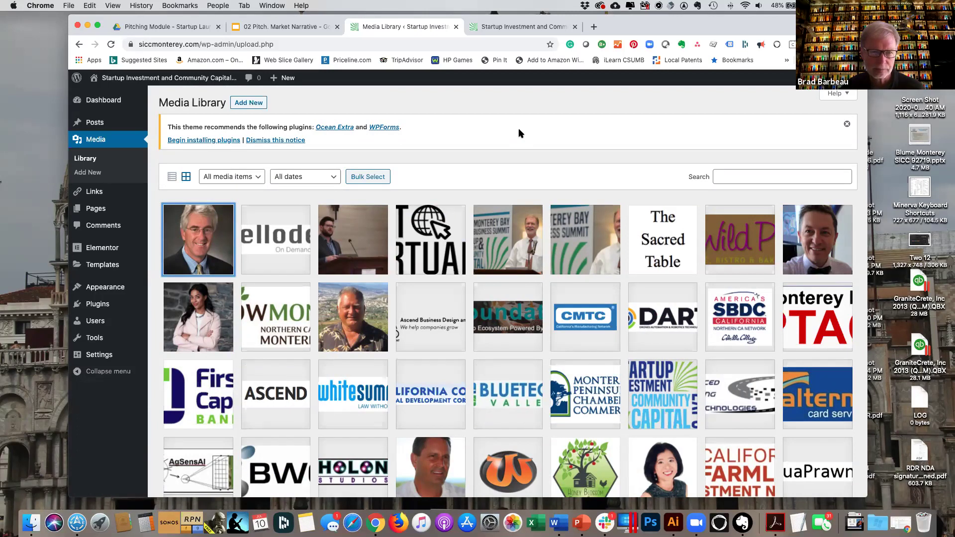
Open All Pages from the admin sidebar.
click(100, 213)
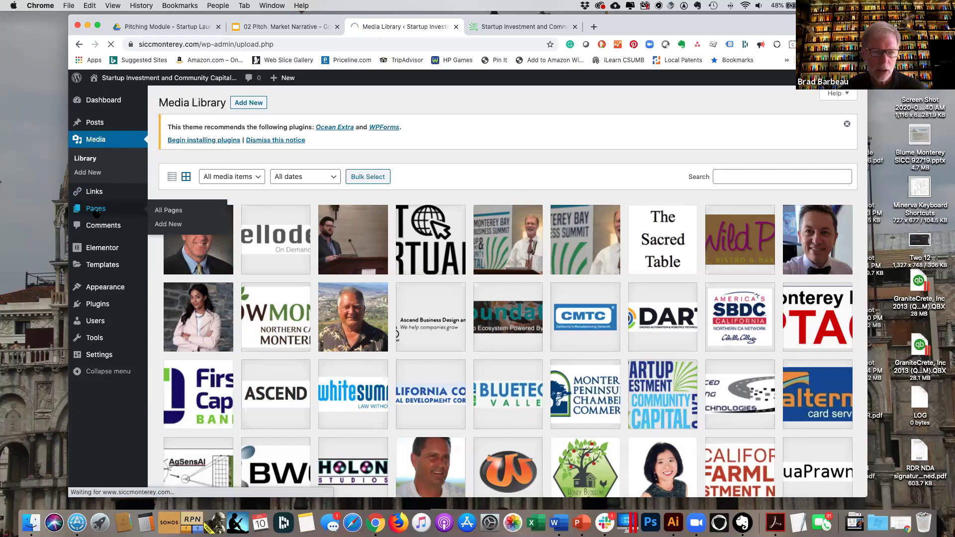
Open the Attend page in the Elementor editor.
scroll(305, 273, down, 1)
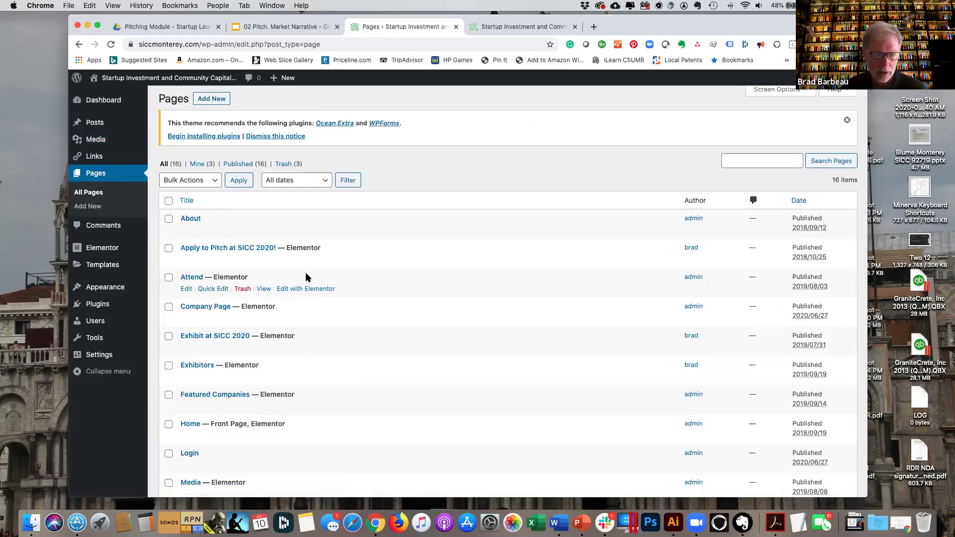
click(192, 278)
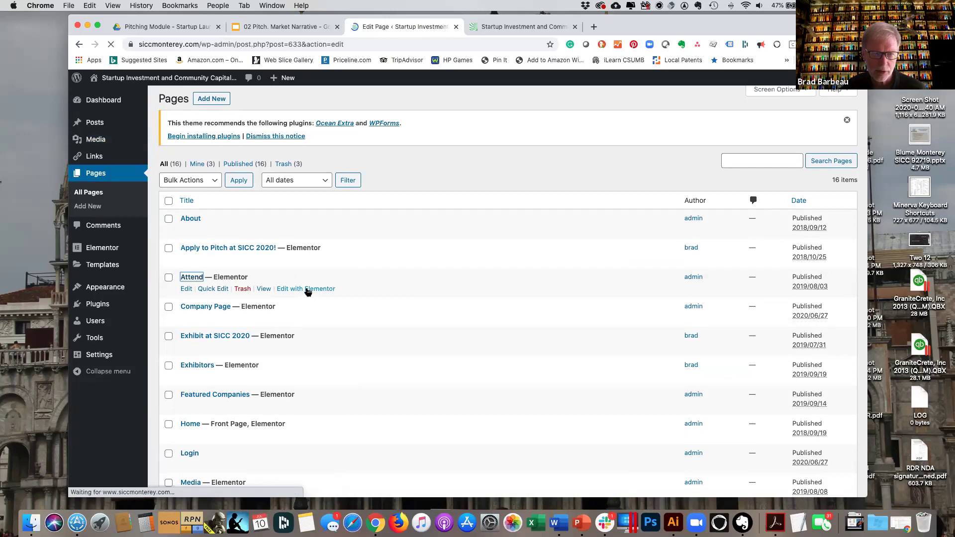
click(441, 280)
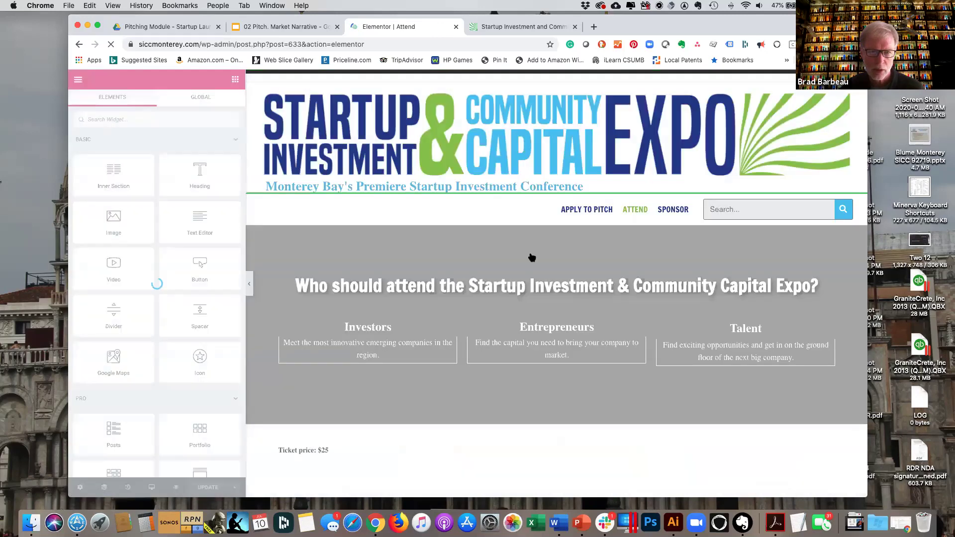
Select the Attend page's speaker photo widget and bring up its media library via Choose Image.
scroll(531, 256, down, 2)
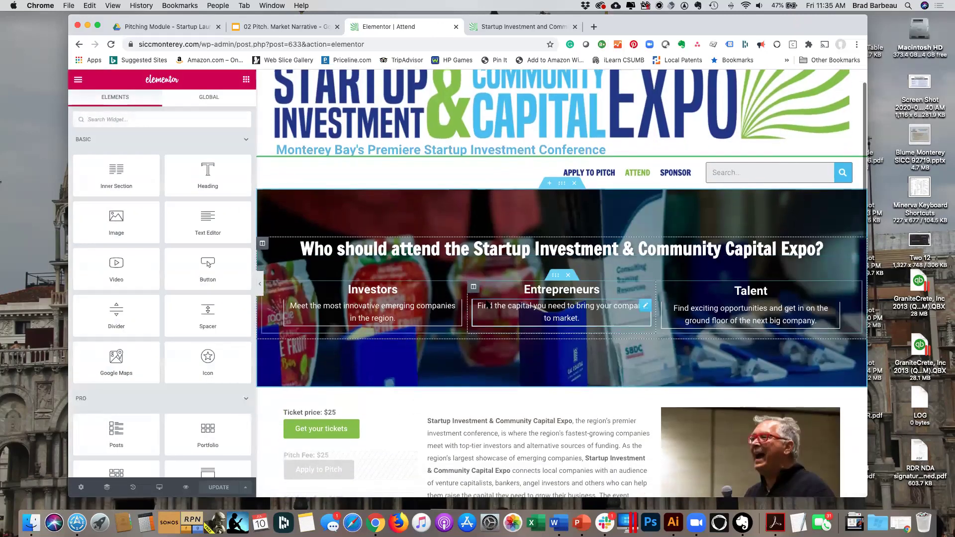
scroll(531, 298, down, 6)
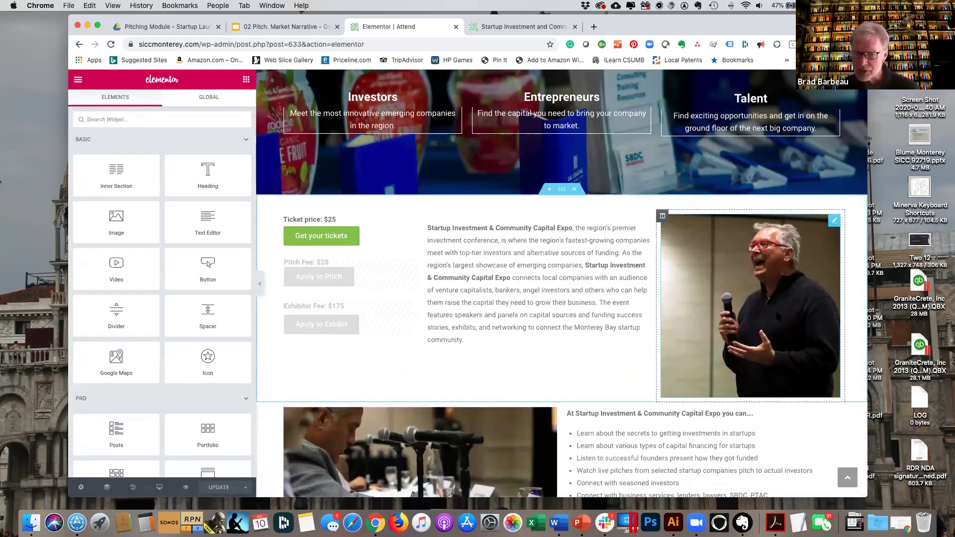
click(834, 222)
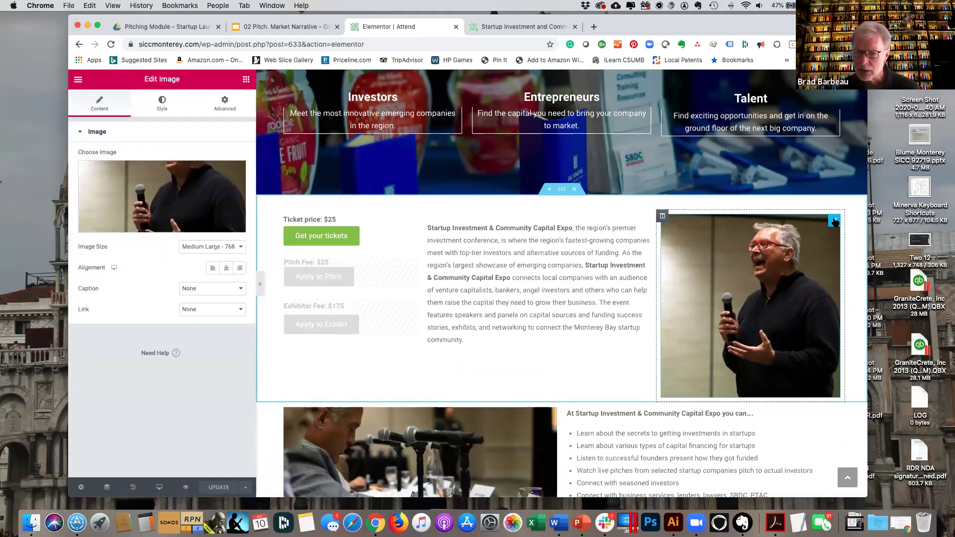
mouse_move(159, 193)
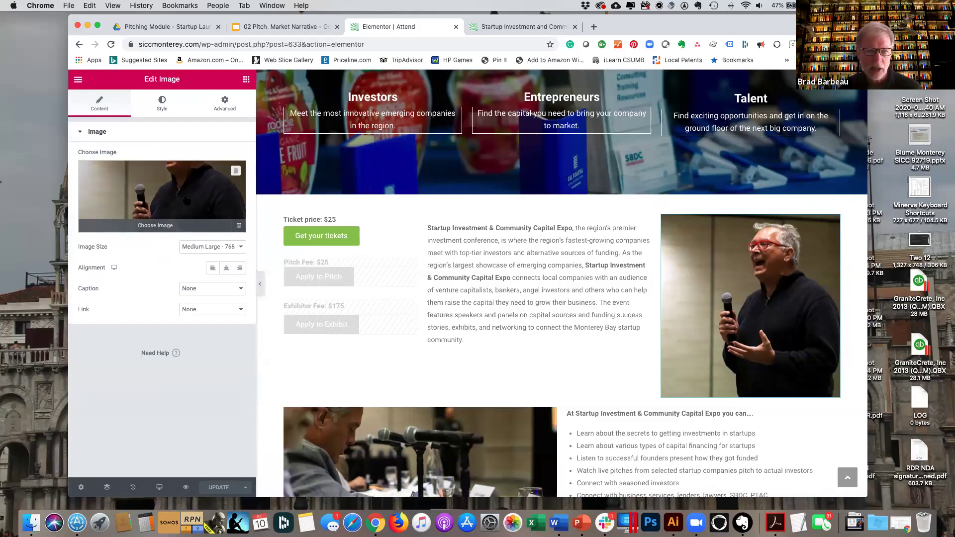
click(162, 190)
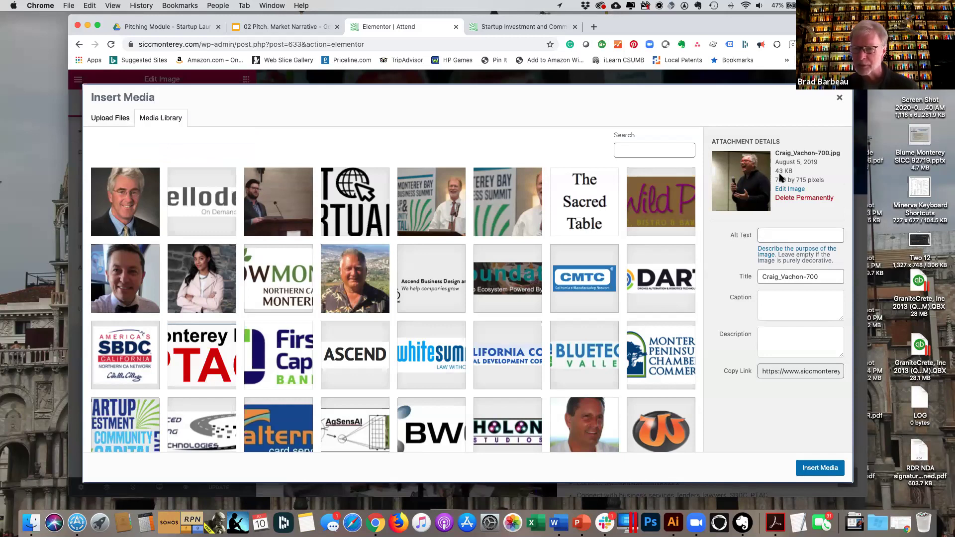
Give the speaker photo alt text naming the speaker and reinsert it into the widget.
click(777, 235)
text(P)
text(ic)
text(hoto)
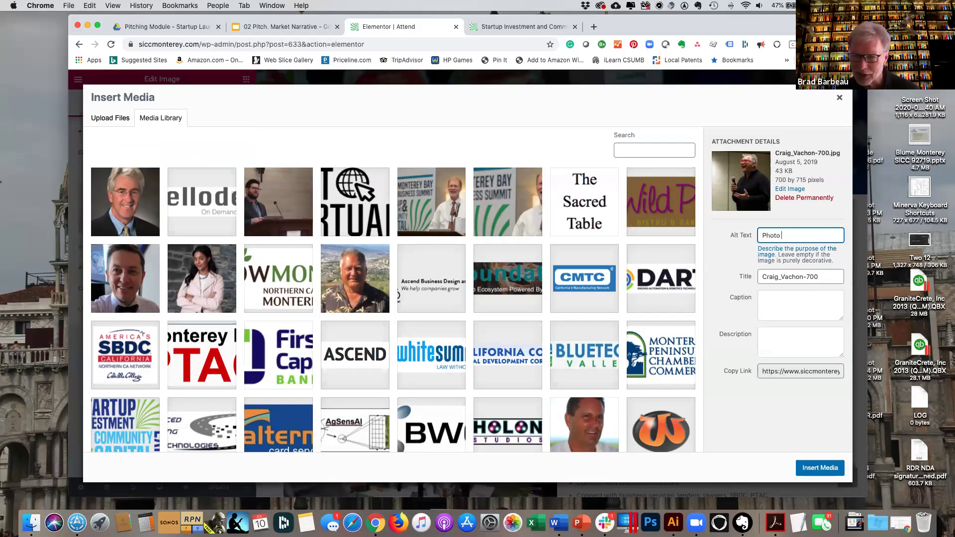
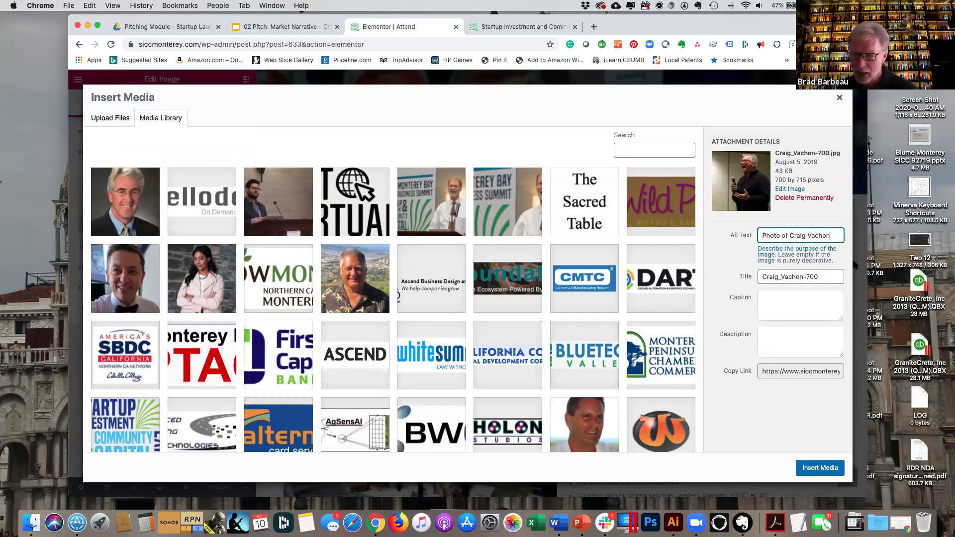
click(820, 468)
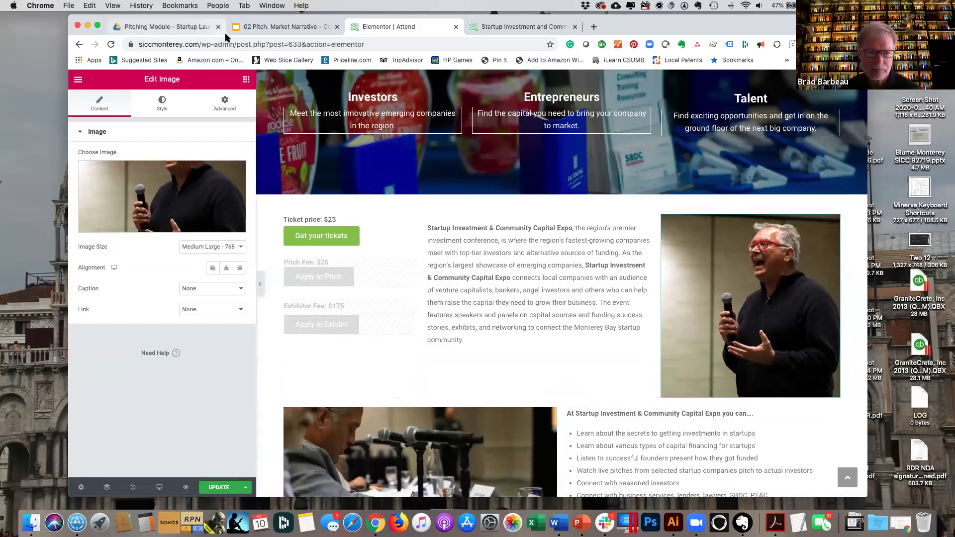
Update the Attend page in Elementor, then exit to the WordPress dashboard.
click(77, 81)
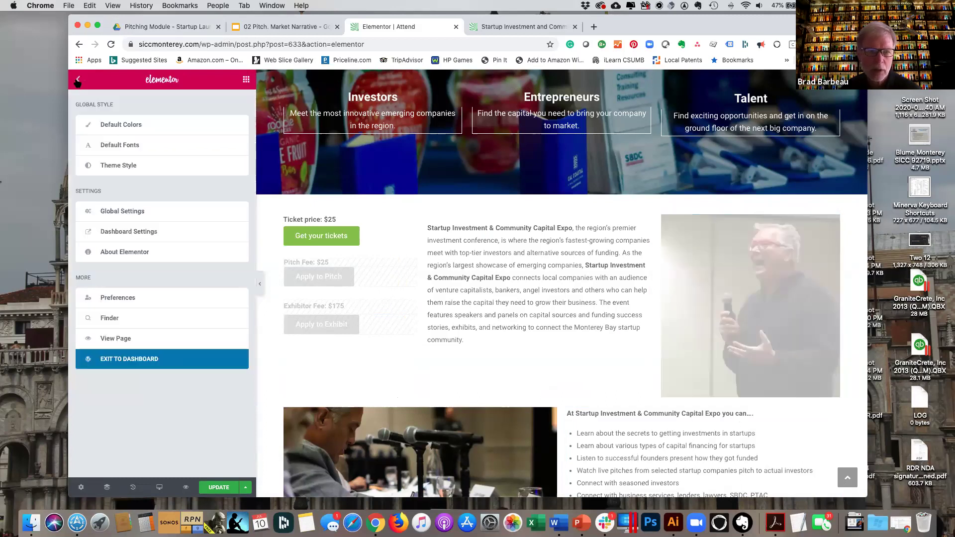
click(141, 359)
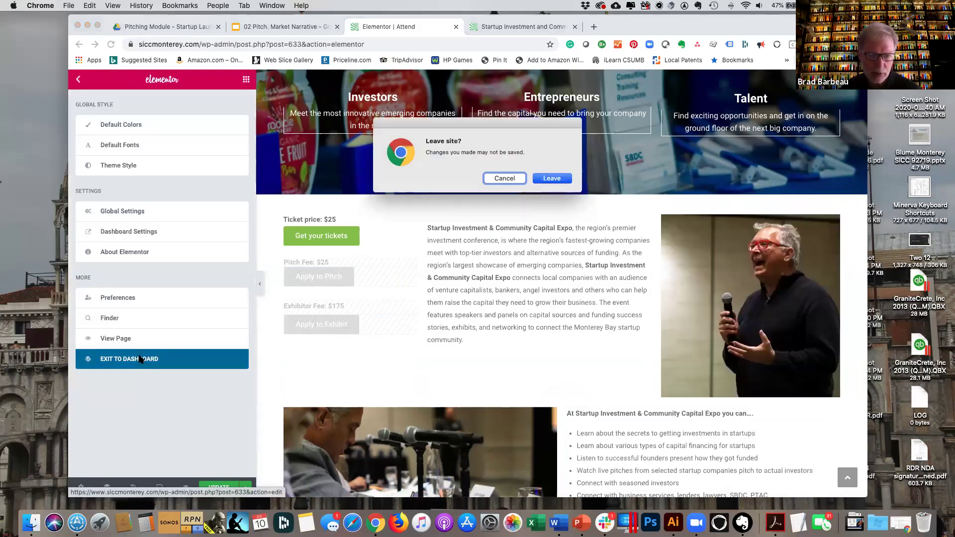
click(506, 178)
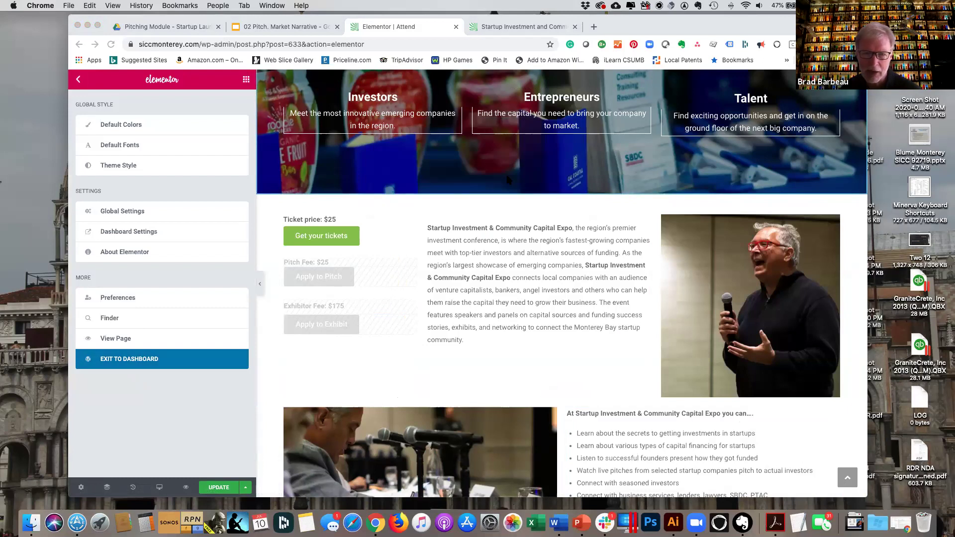
click(229, 490)
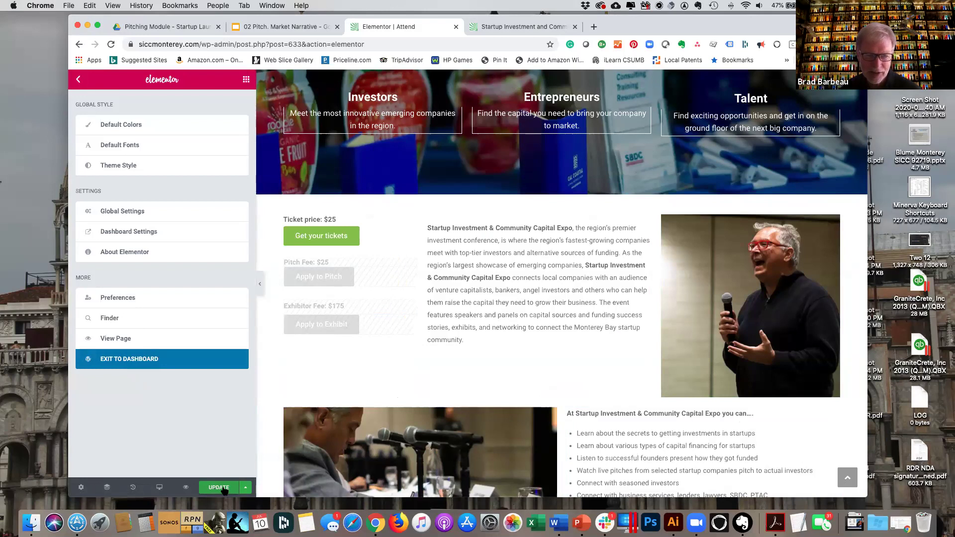
click(225, 490)
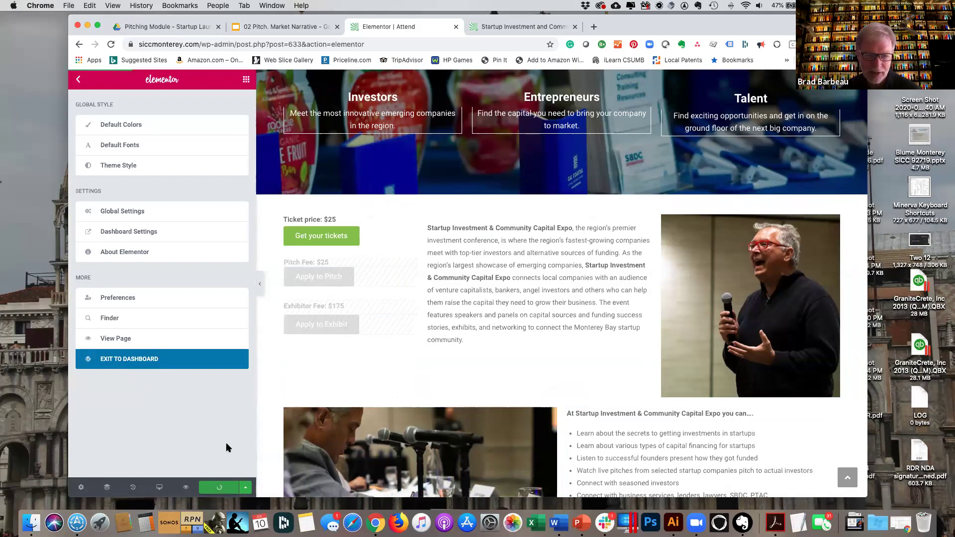
click(147, 362)
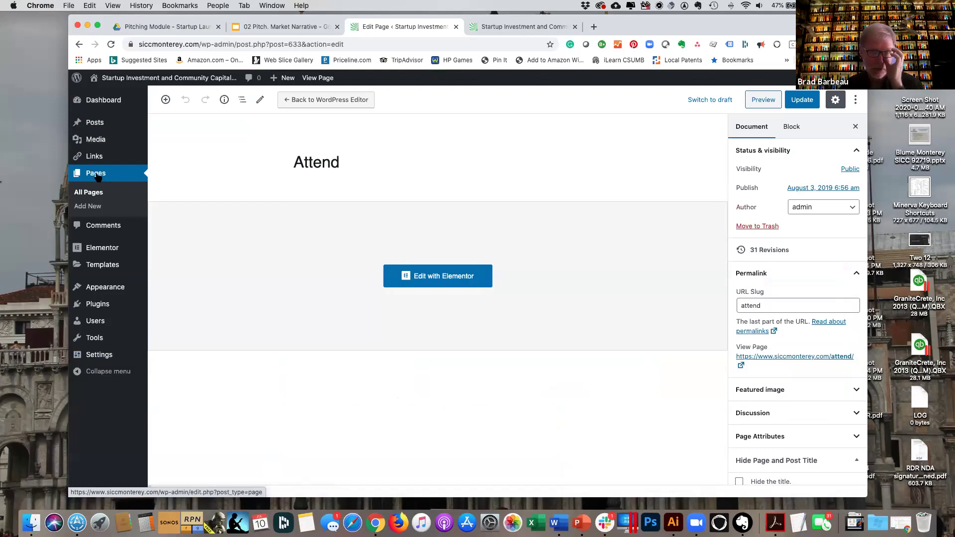
Open Appearance > Install Plugins to see the recommended Ocean Extra and WPForms plugins.
mouse_move(104, 144)
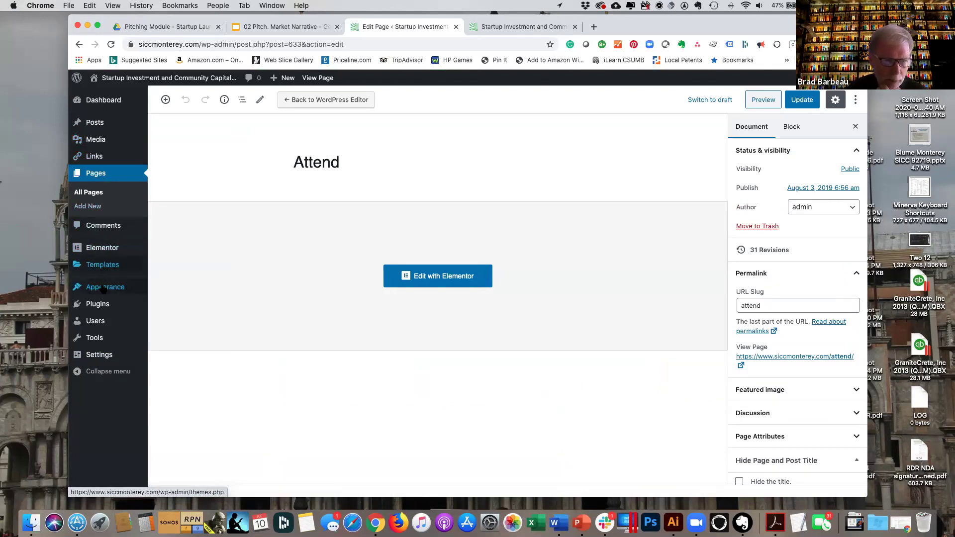
mouse_move(103, 289)
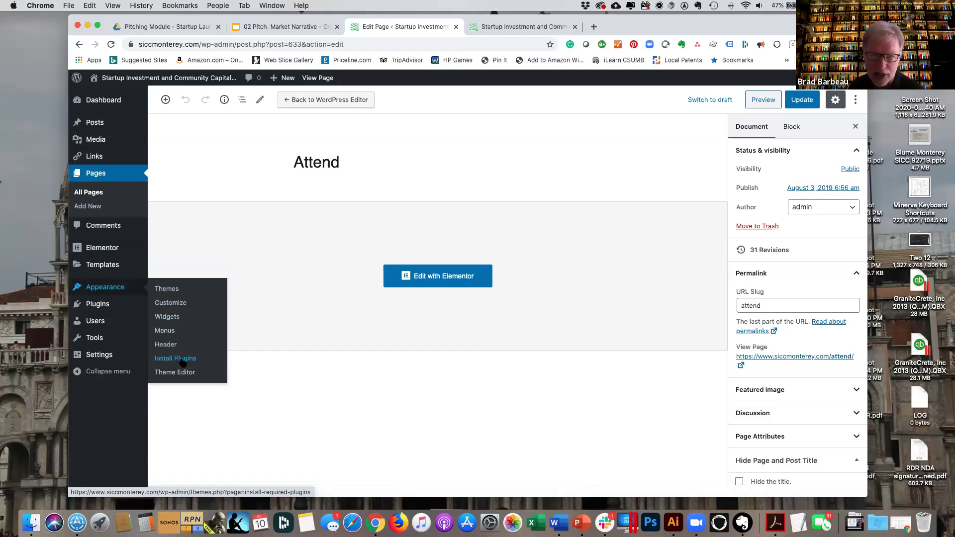
click(183, 362)
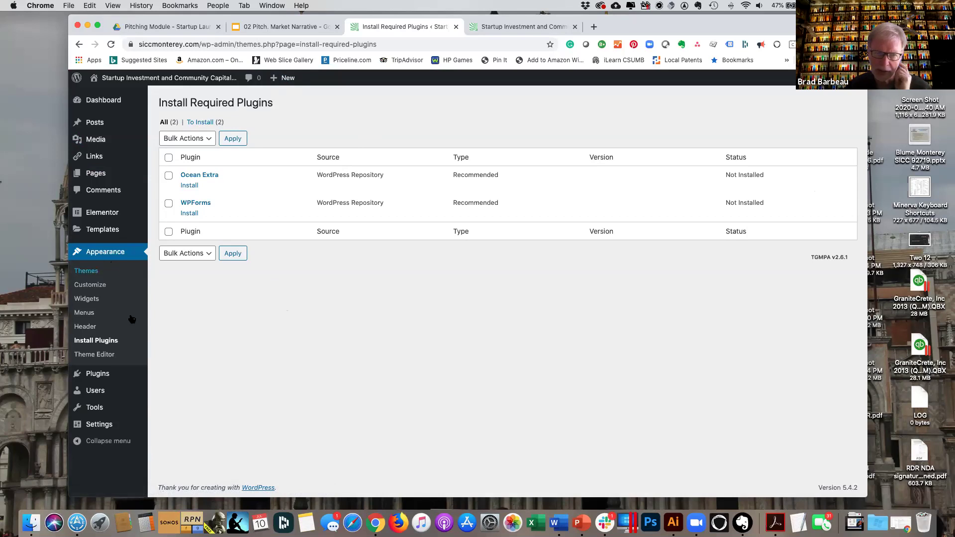
Open the Users page listing the four site accounts.
scroll(130, 319, up, 5)
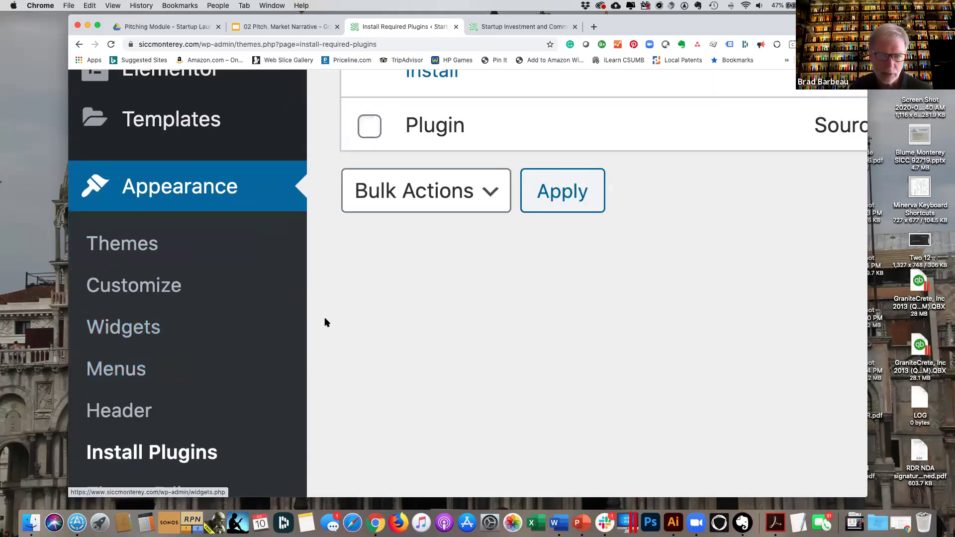
scroll(324, 323, down, 5)
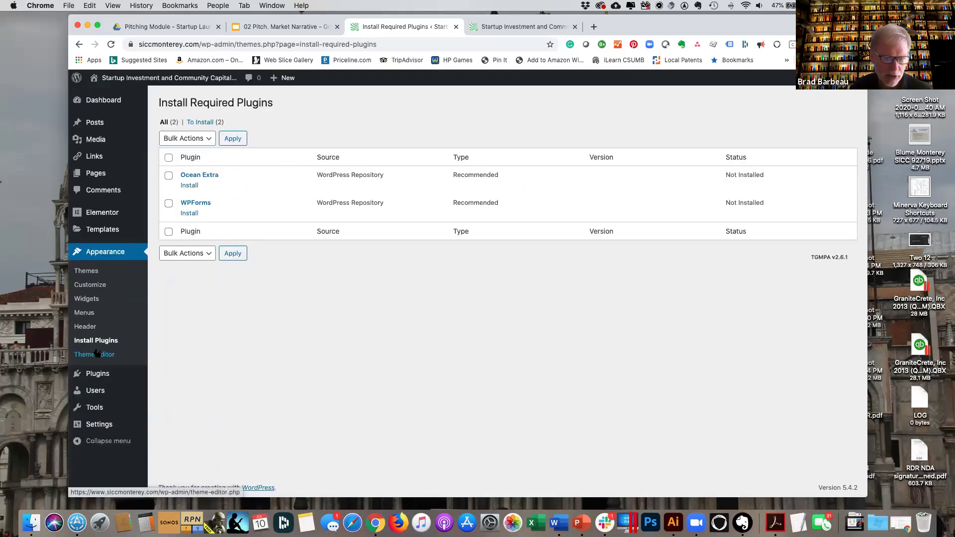
mouse_move(98, 376)
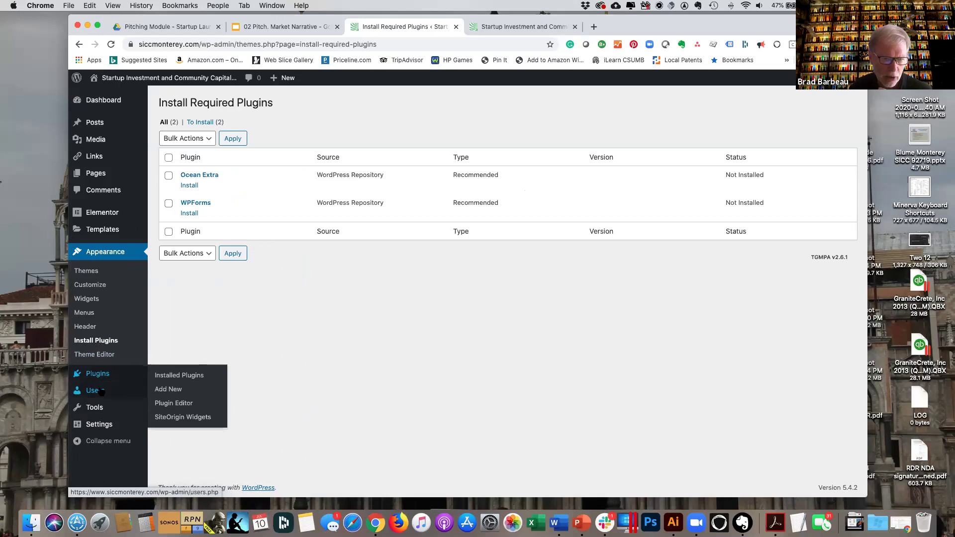
click(99, 392)
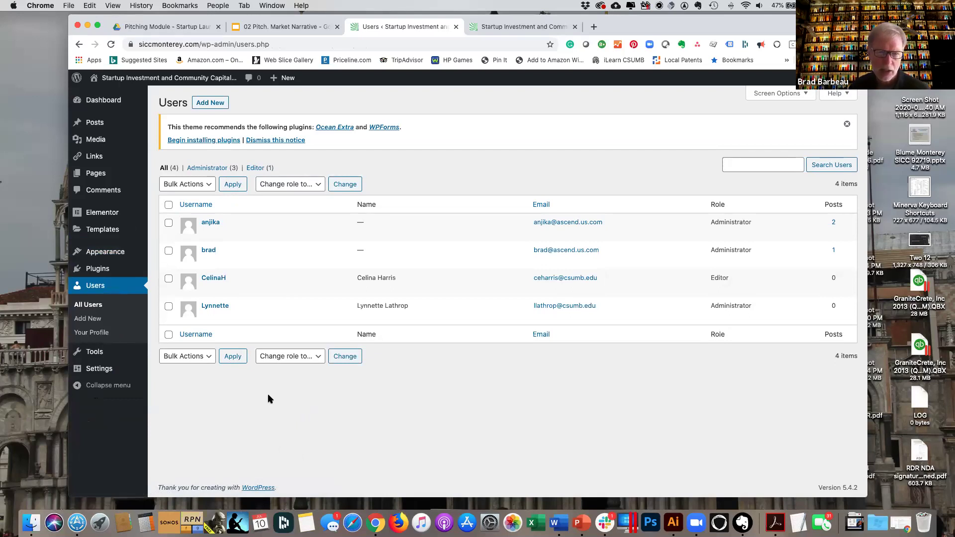
mouse_move(253, 234)
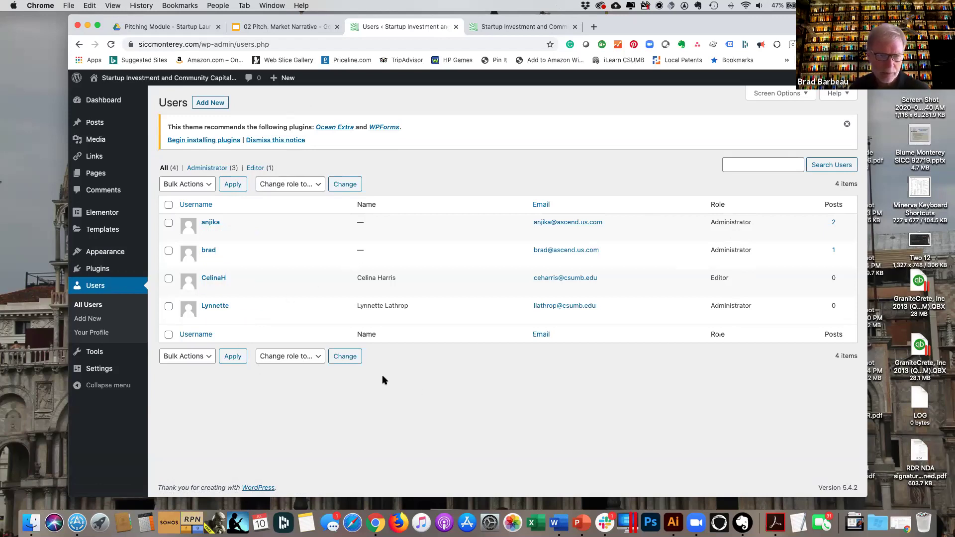
mouse_move(101, 355)
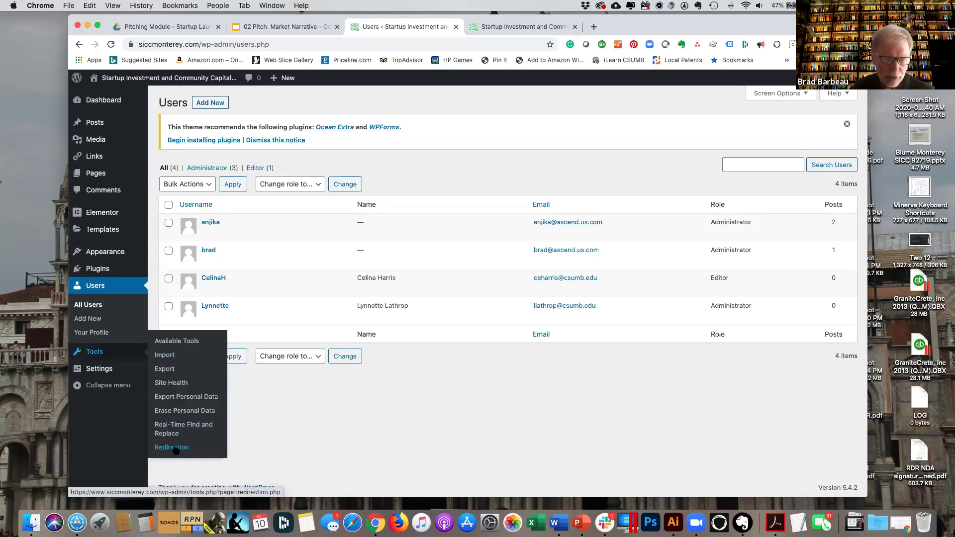
Delete the /new-test-page/ redirect in Tools > Redirection and confirm it.
click(175, 448)
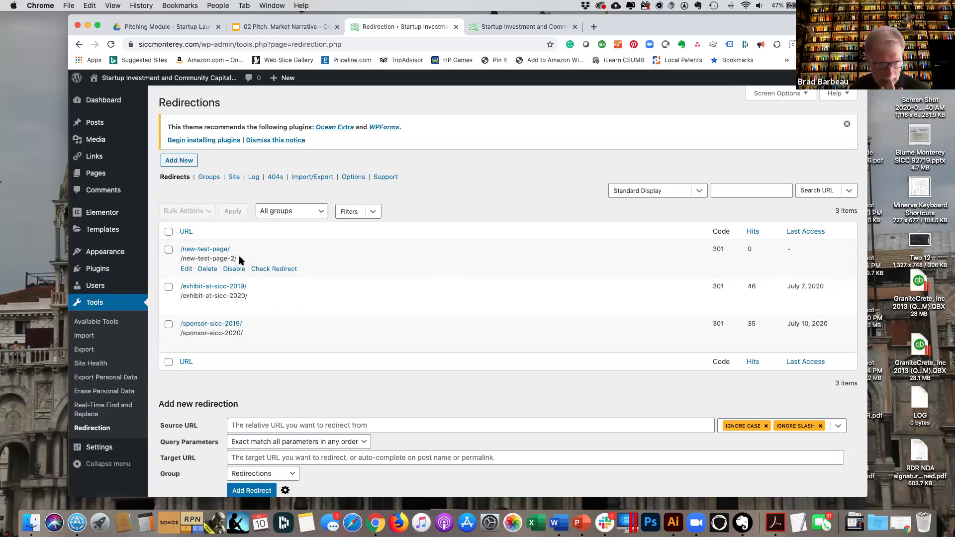
click(209, 269)
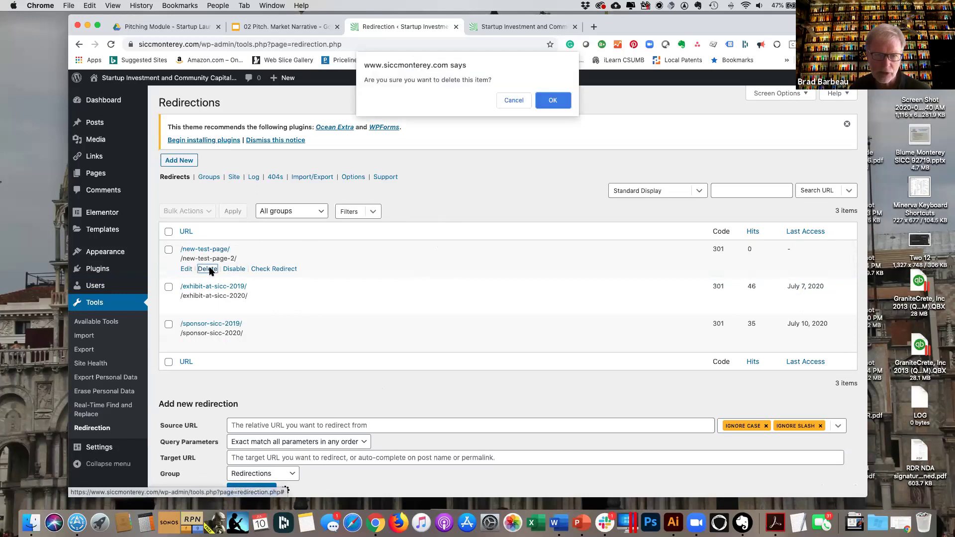
click(540, 102)
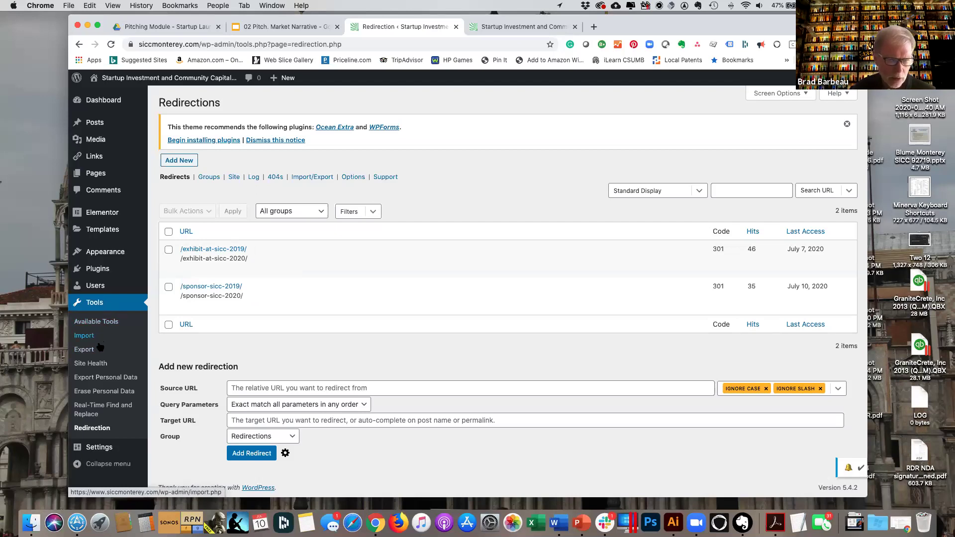
Open Settings > General and scroll through its options.
click(112, 450)
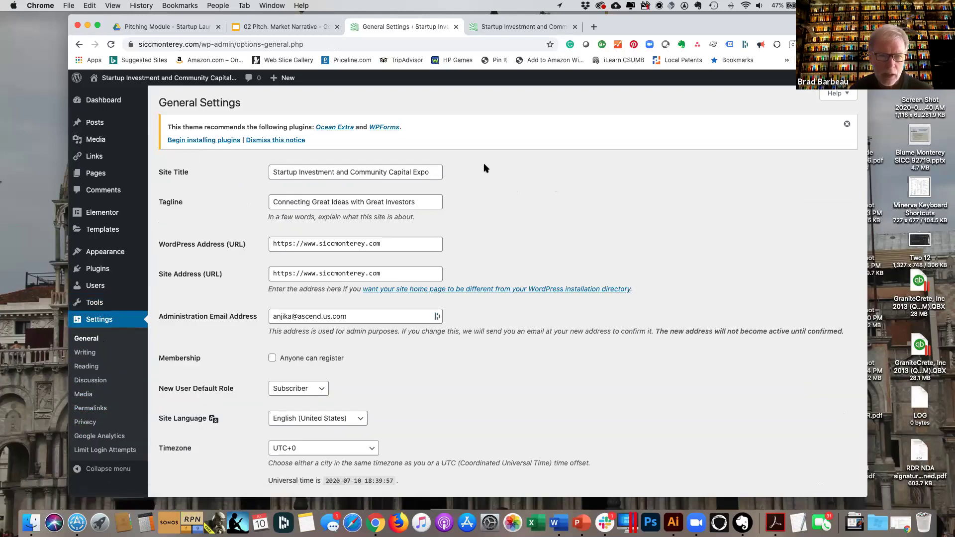
scroll(473, 175, down, 1)
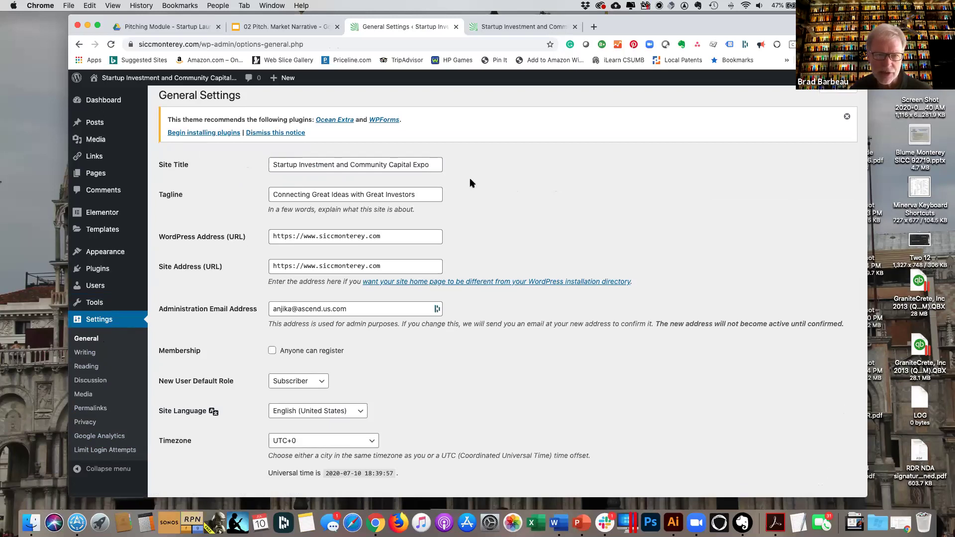
scroll(467, 199, down, 1)
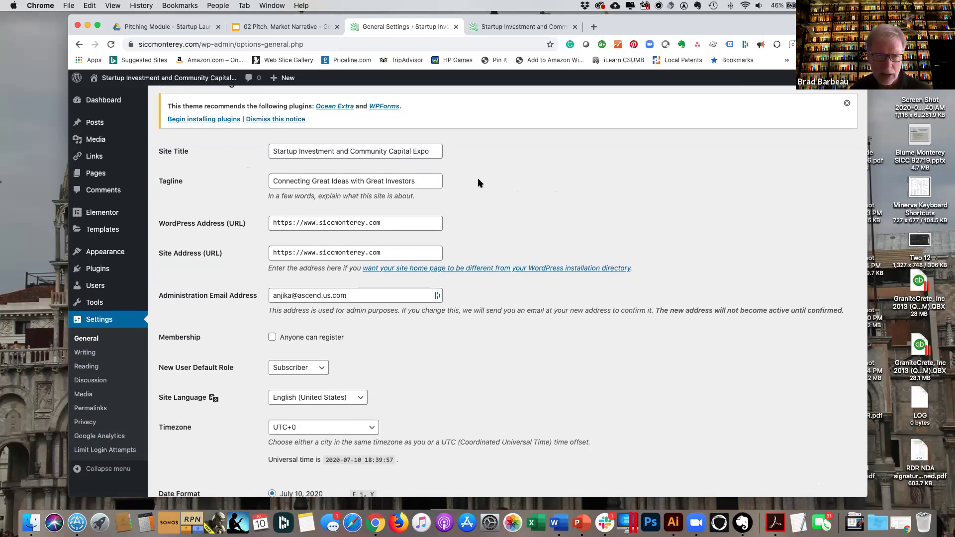
scroll(478, 183, down, 2)
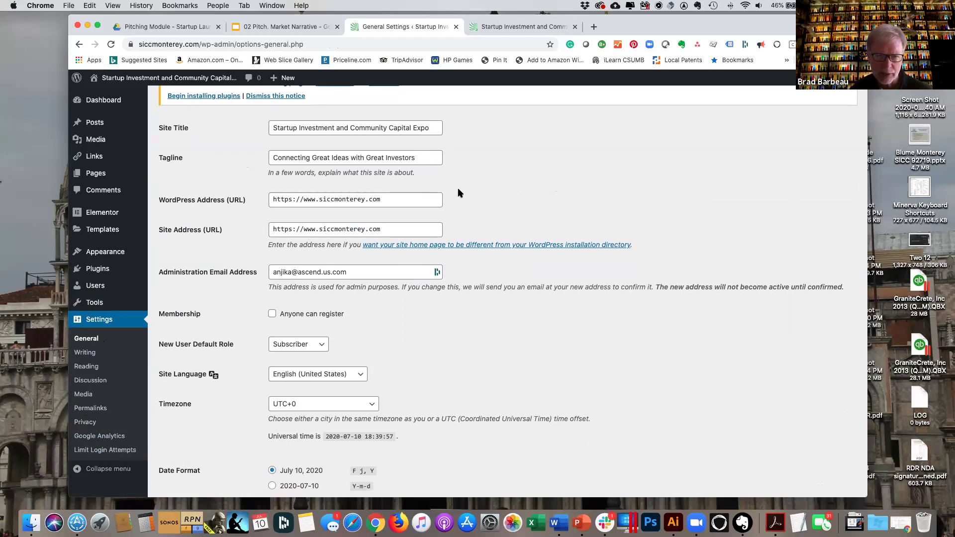
scroll(462, 201, down, 1)
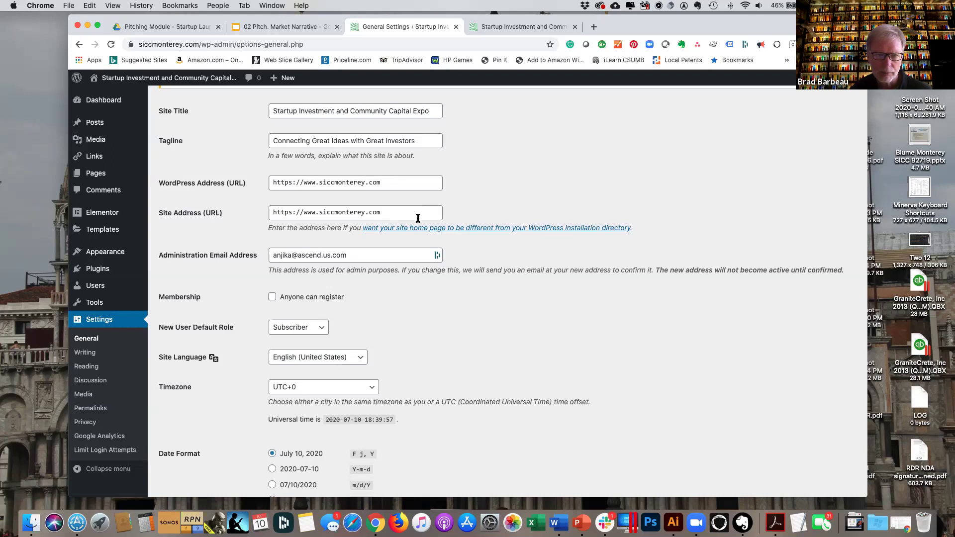
scroll(524, 191, down, 1)
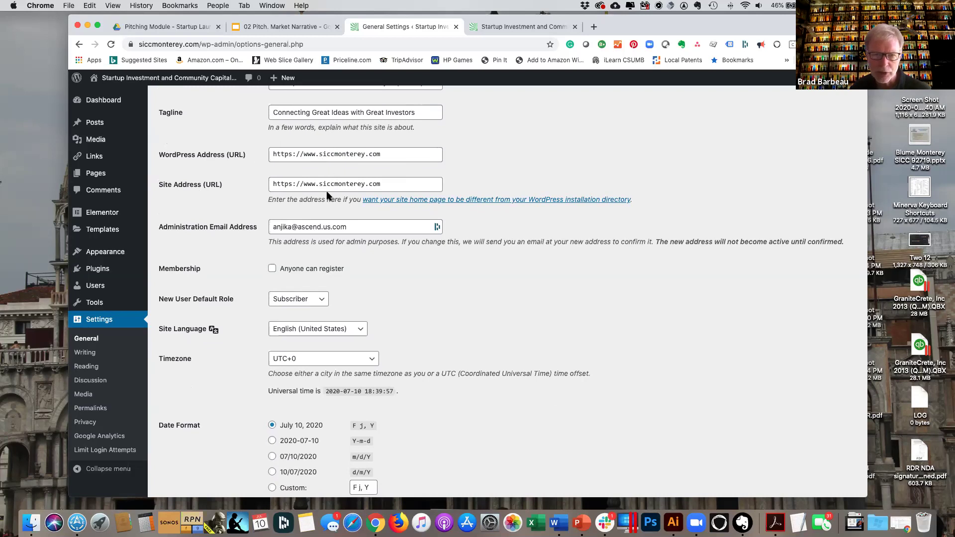
scroll(407, 235, down, 3)
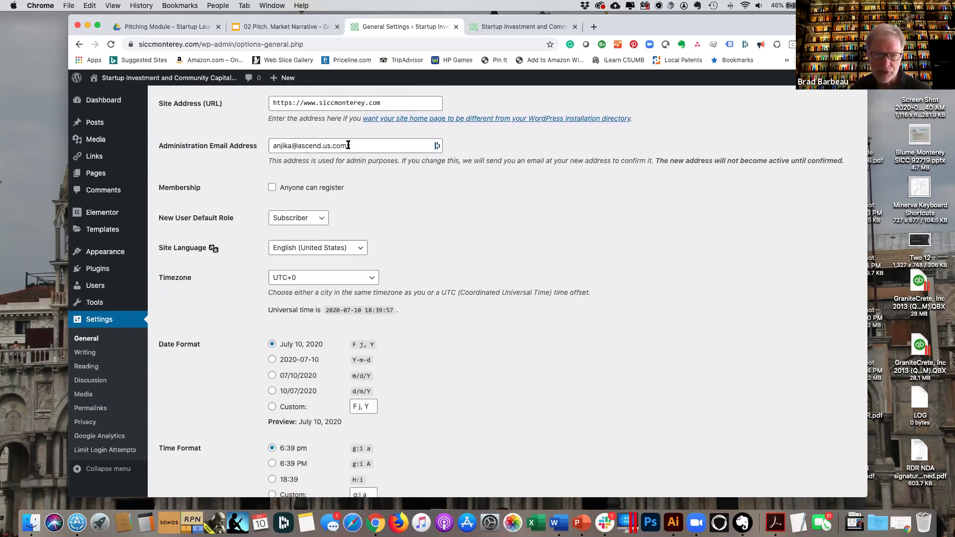
scroll(395, 211, down, 2)
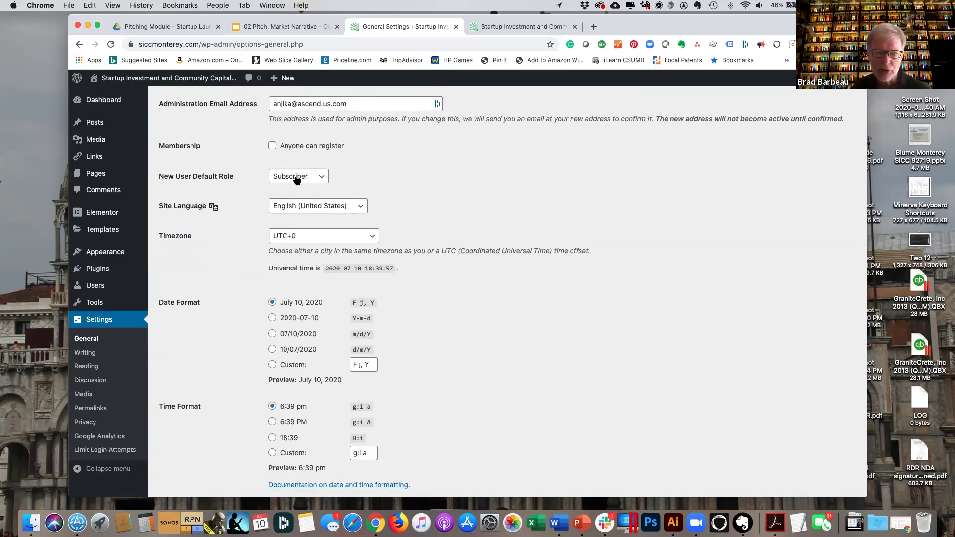
Check the New User Default Role and Timezone dropdowns, keeping Subscriber and UTC+0.
click(324, 179)
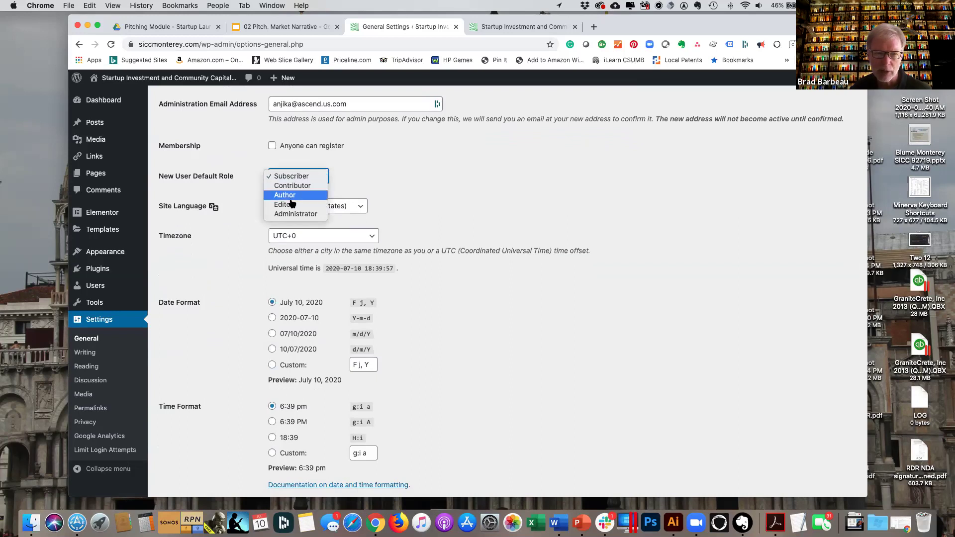
click(365, 178)
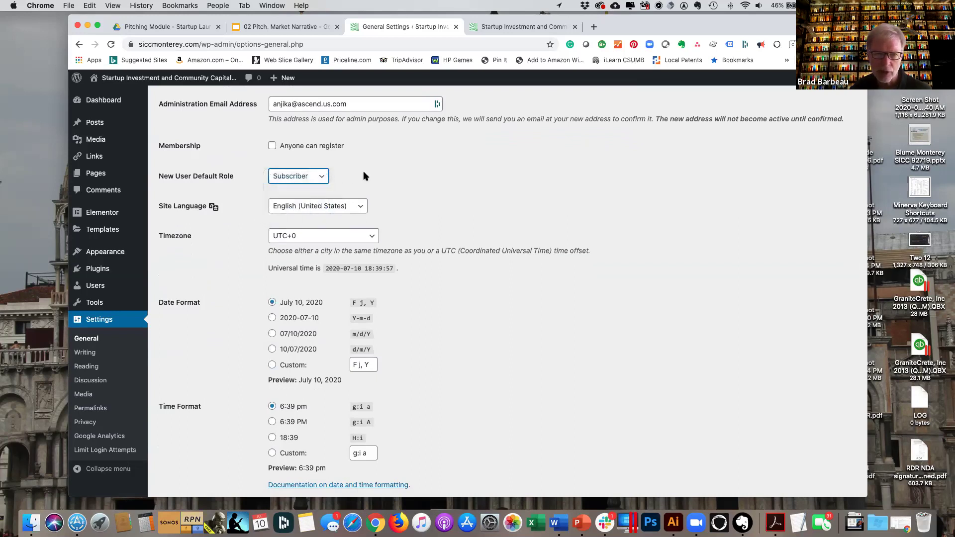
scroll(408, 201, down, 1)
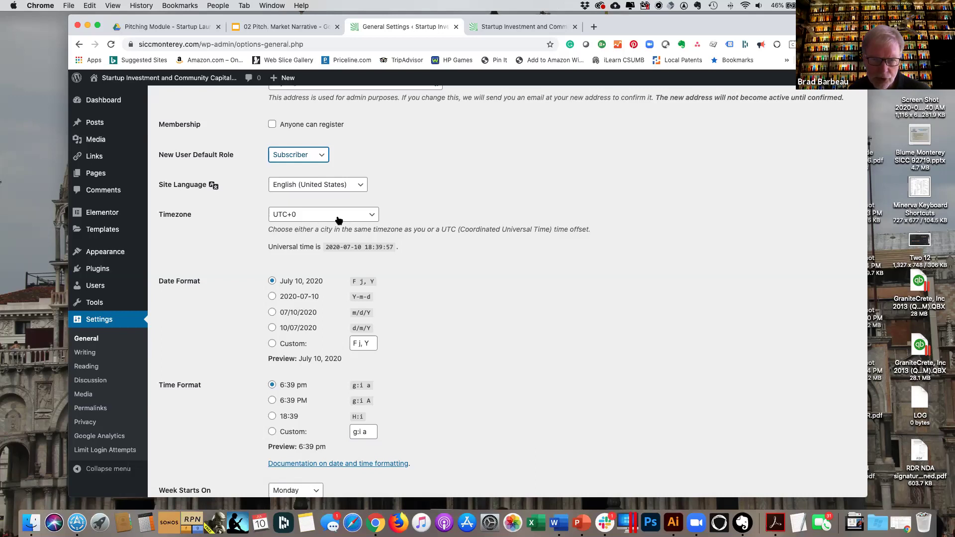
click(370, 216)
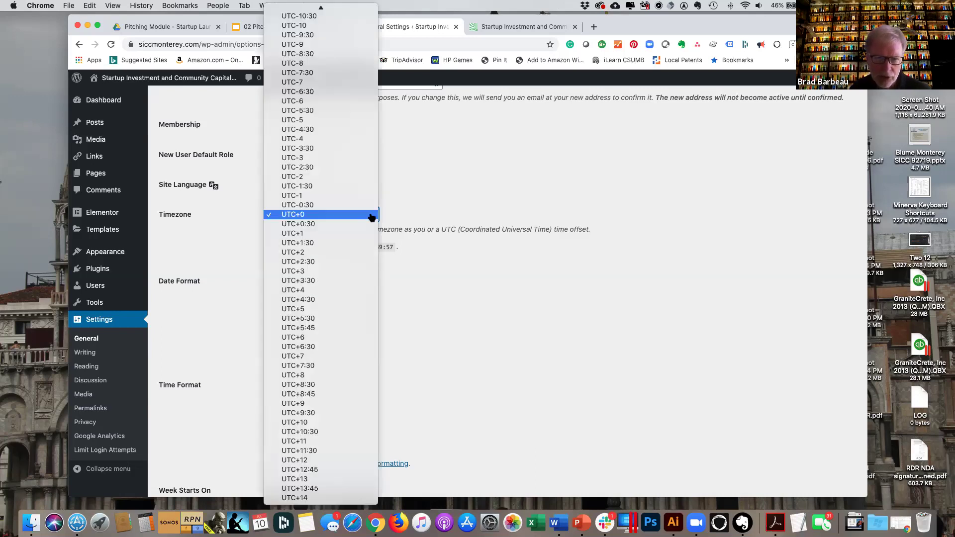
click(405, 207)
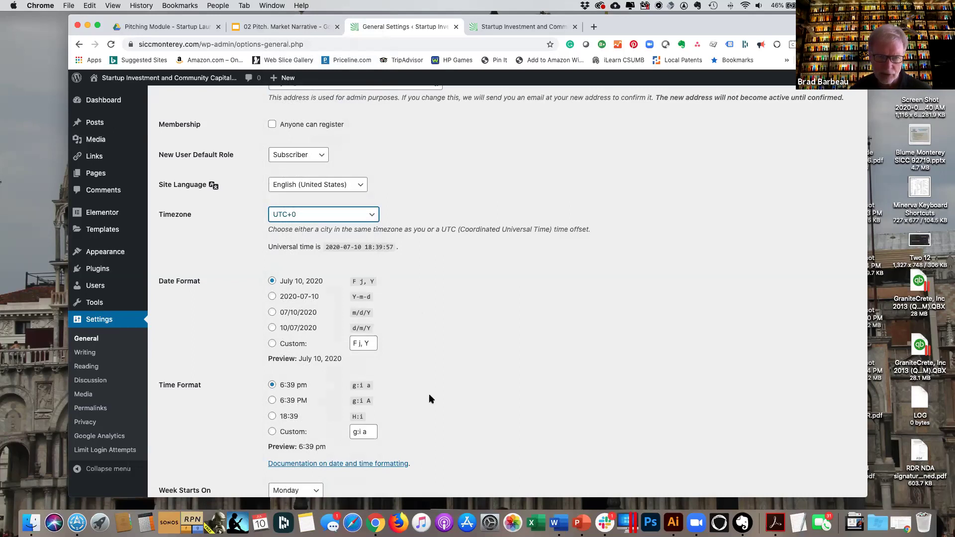
Scroll back up and open the Links manager from the sidebar.
scroll(429, 393, down, 3)
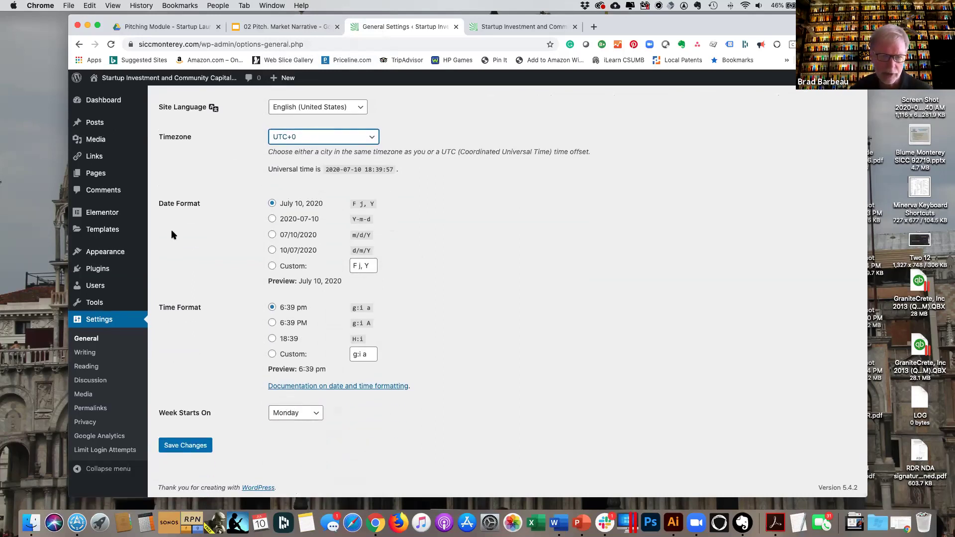
mouse_move(109, 240)
scroll(109, 241, up, 7)
scroll(109, 239, up, 3)
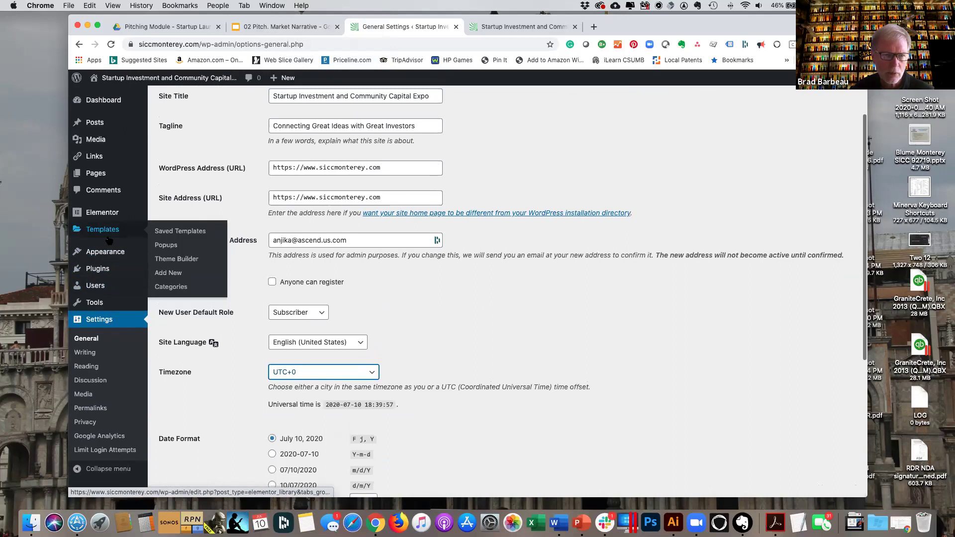
mouse_move(94, 124)
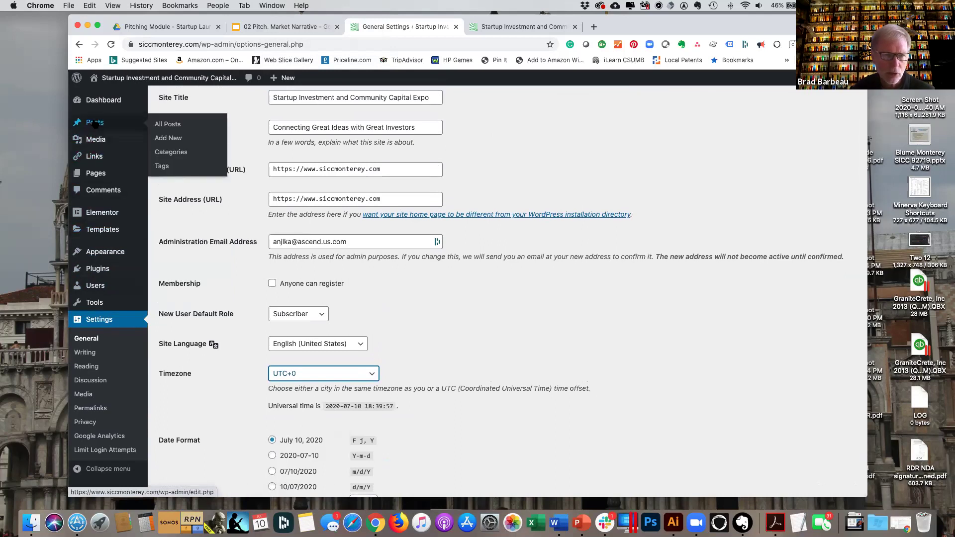
click(98, 157)
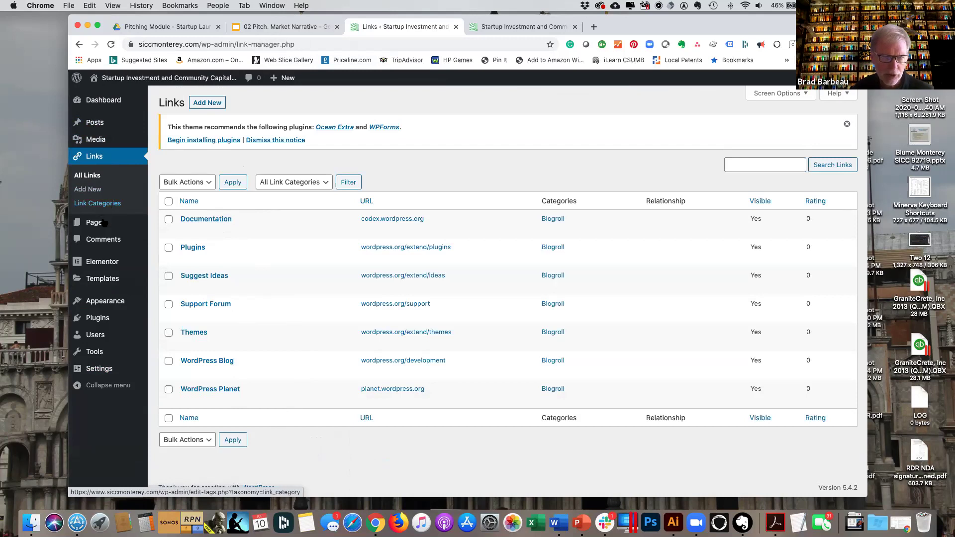
Review the empty Comments list, then return to the Dashboard.
mouse_move(102, 224)
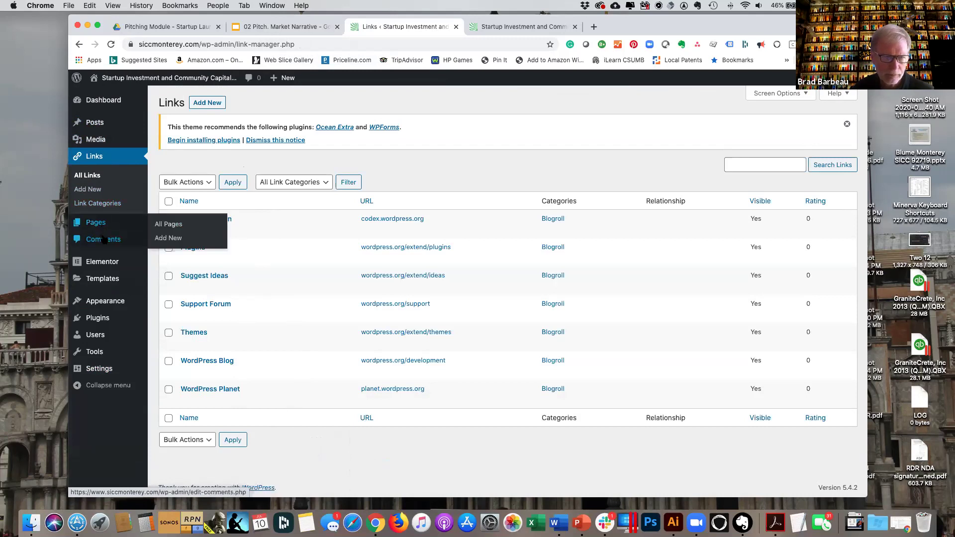
click(98, 245)
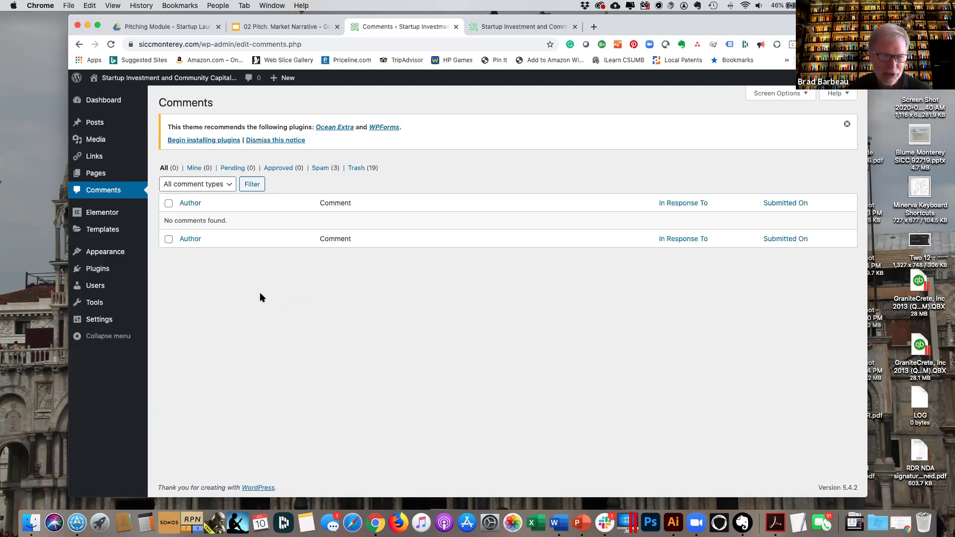
mouse_move(102, 213)
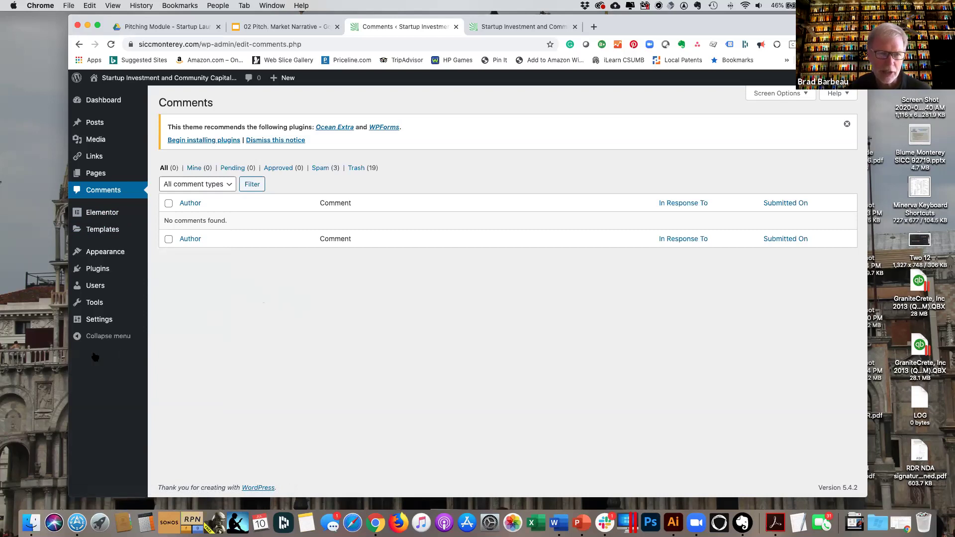
click(109, 105)
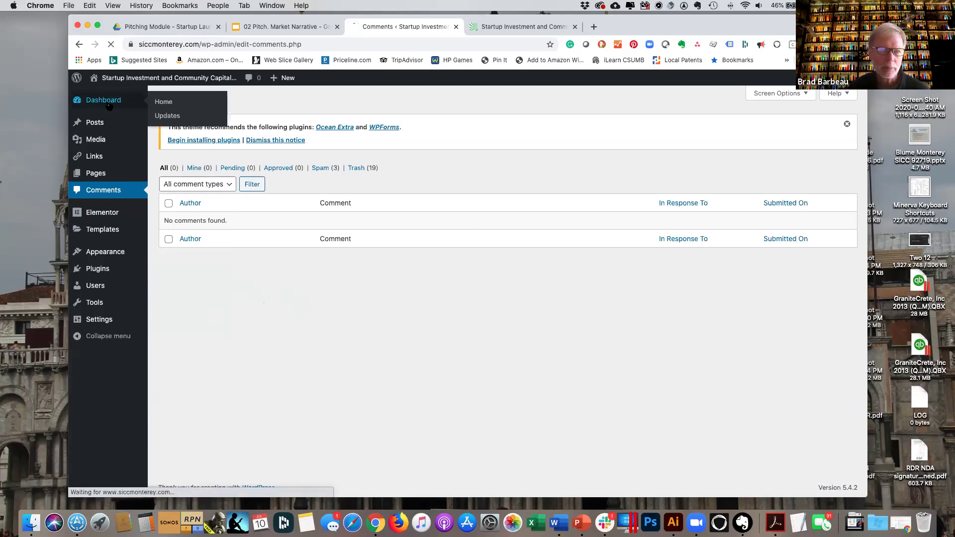